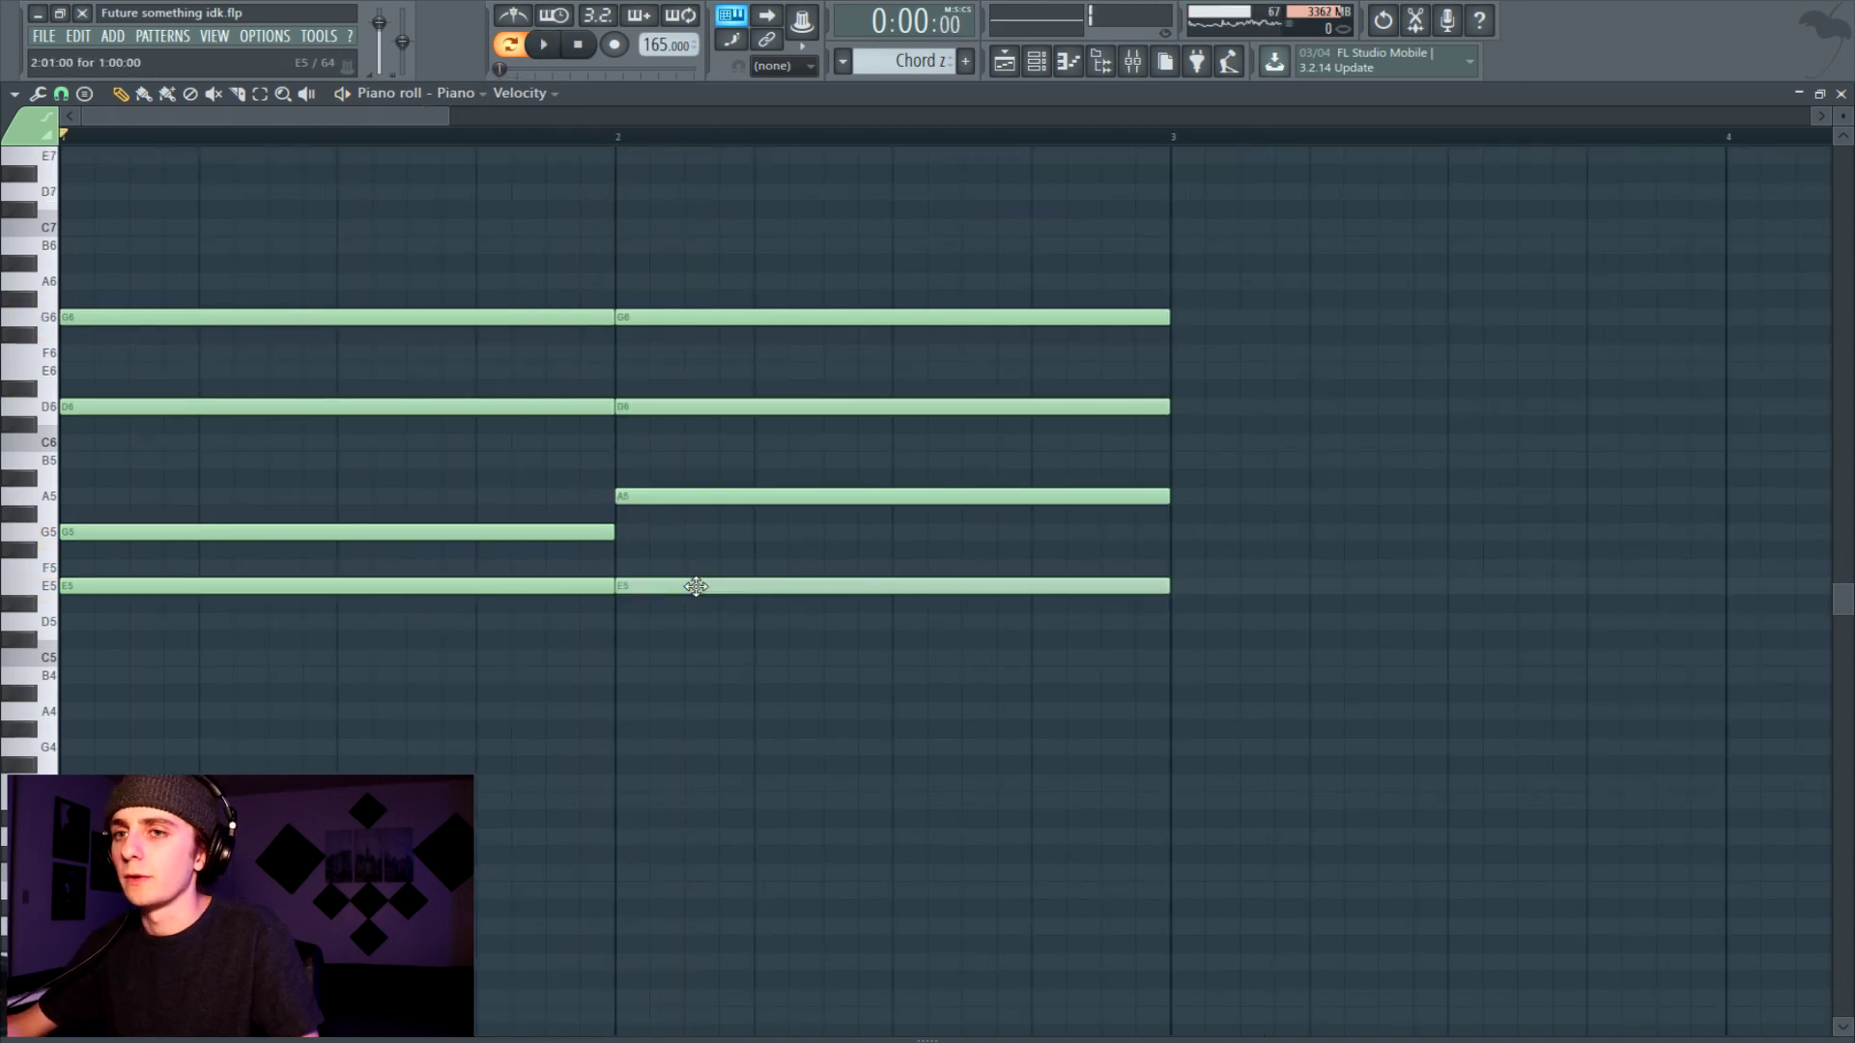
Raise the second chord's E5 note to F#5 and play back the chords.
drag(696, 586, 692, 550)
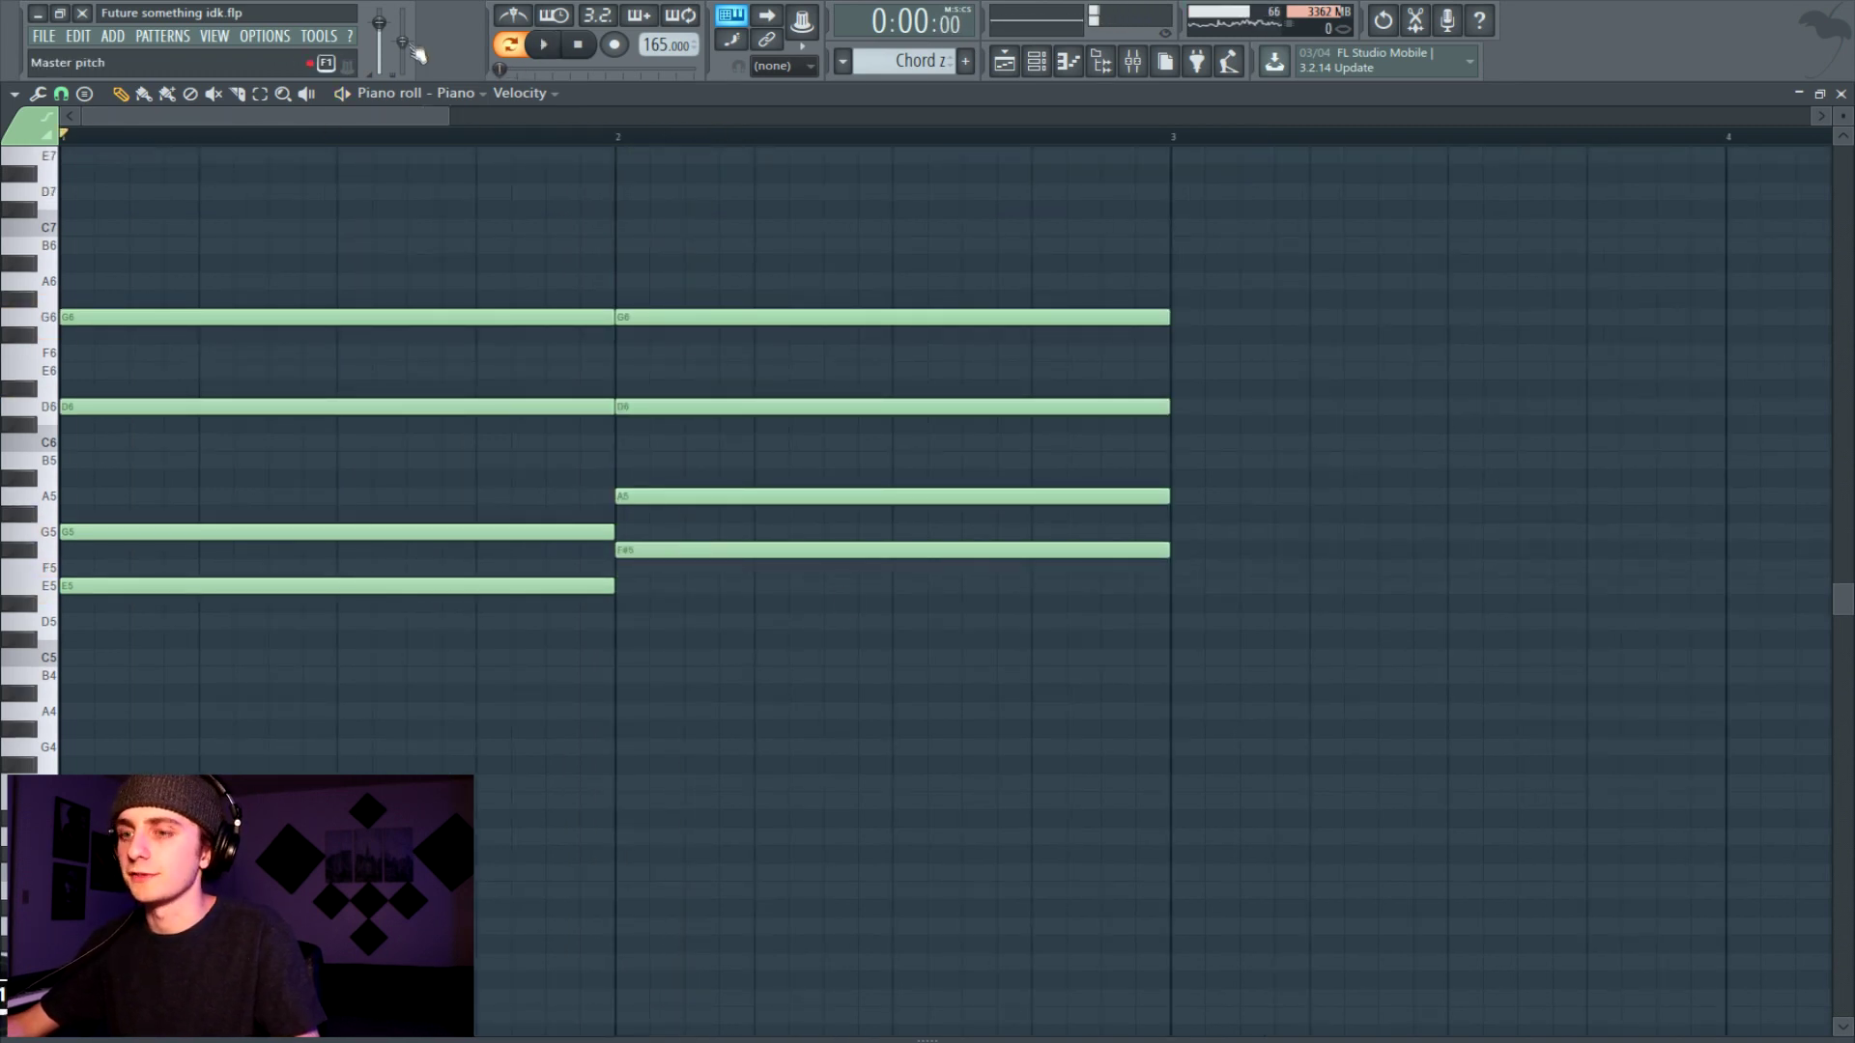
key(space)
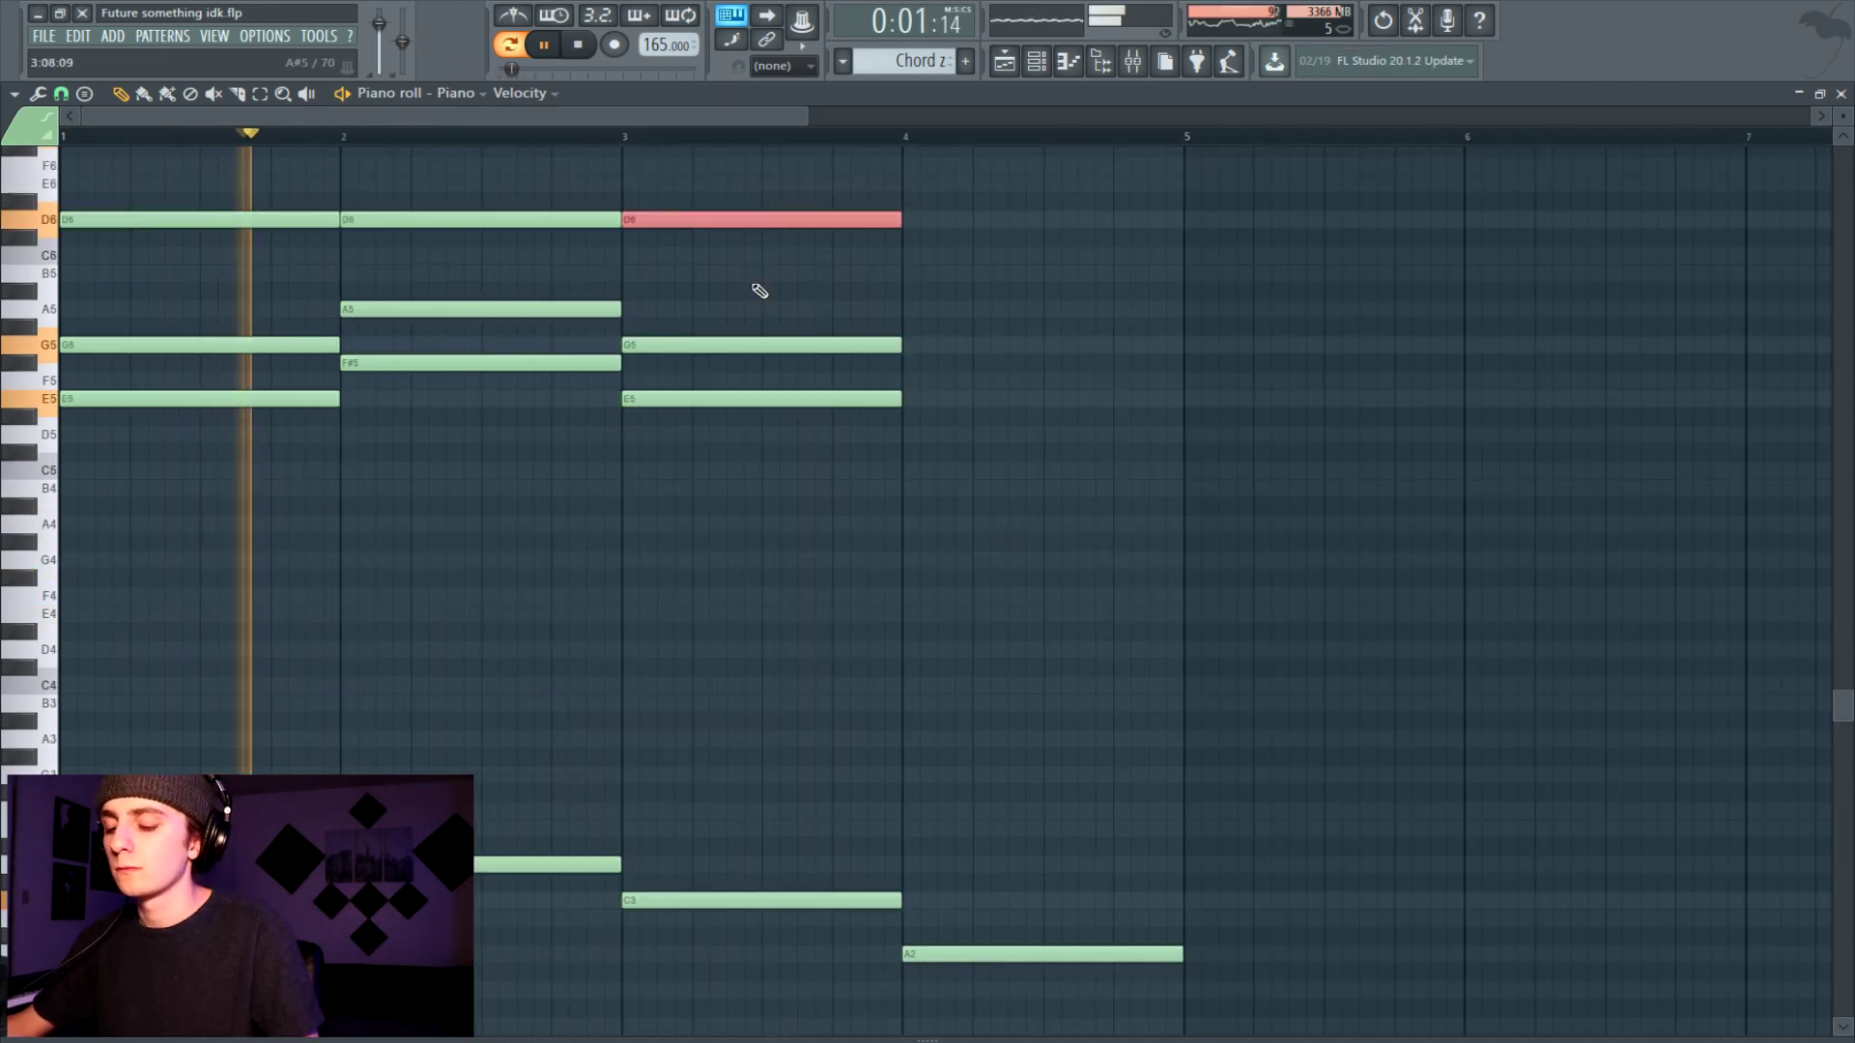
Build the bar 4 chord by duplicating the D6 note and adding C6 and A5 notes beneath it.
key(ctrl+b)
click(901, 258)
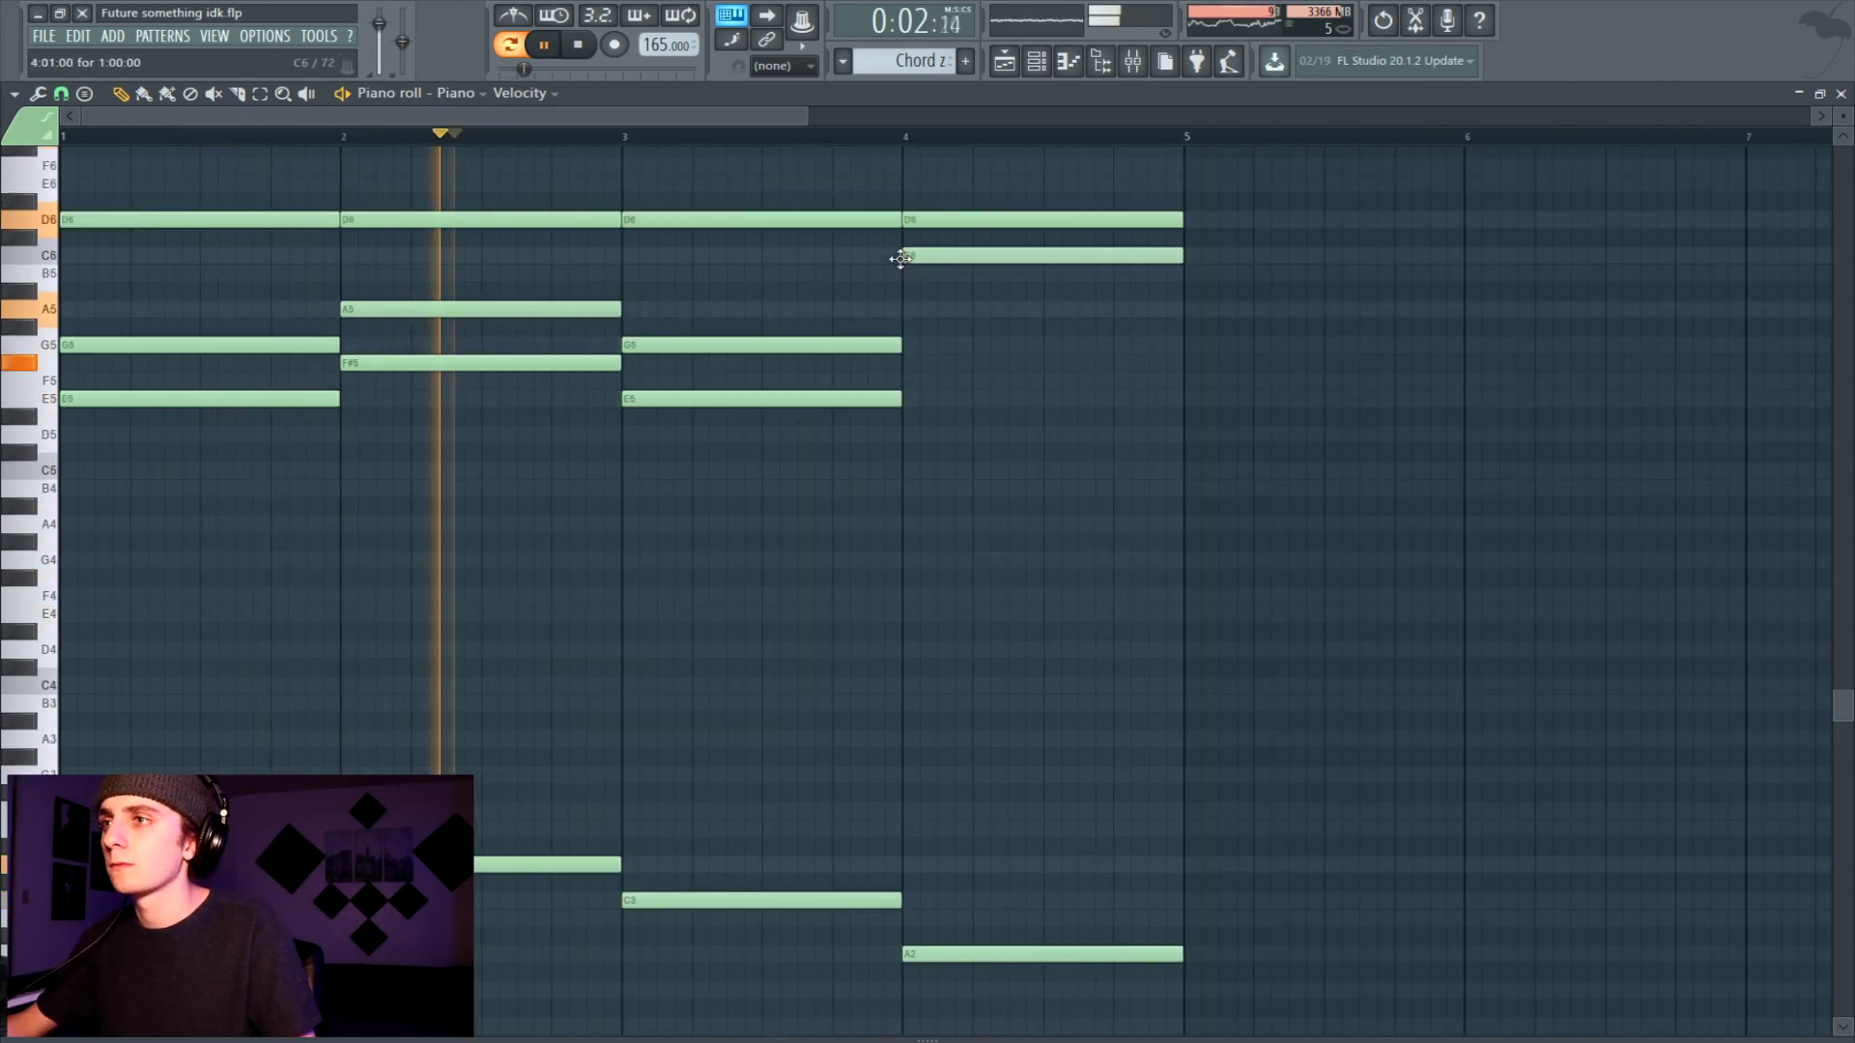
click(911, 309)
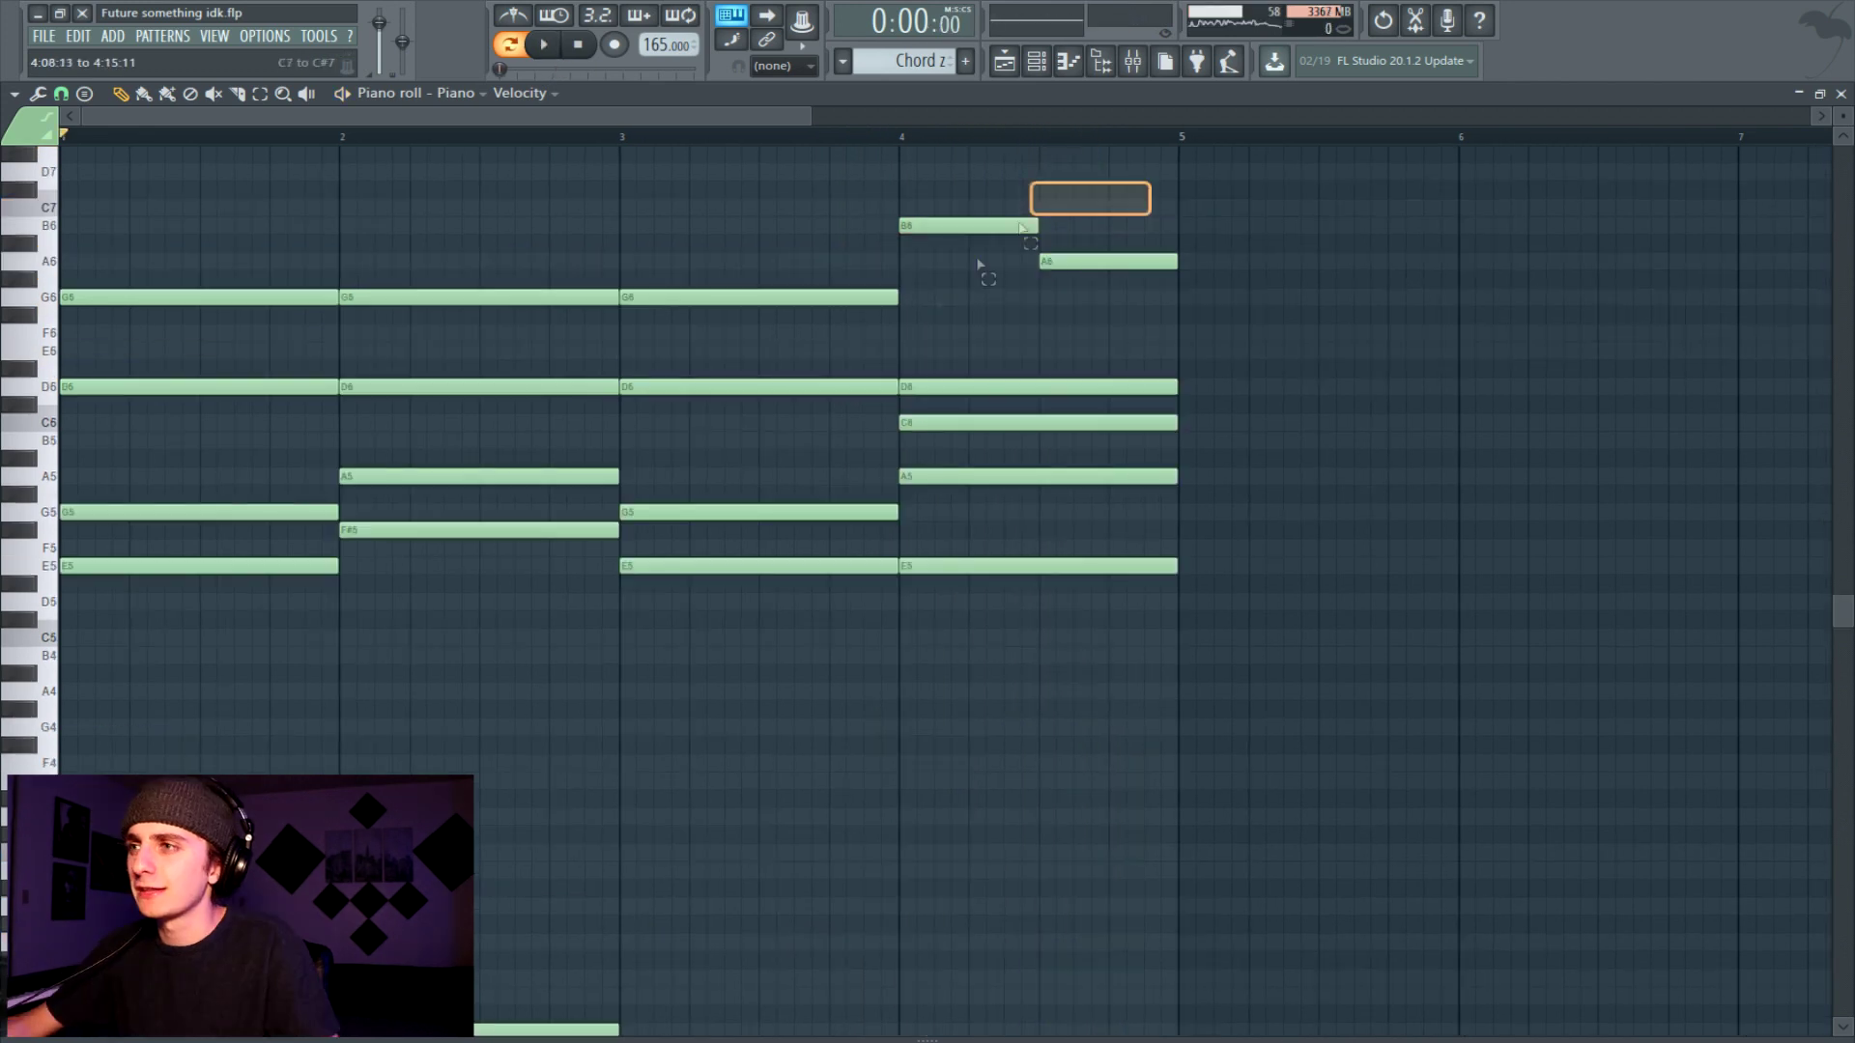
drag(1031, 207, 1092, 203)
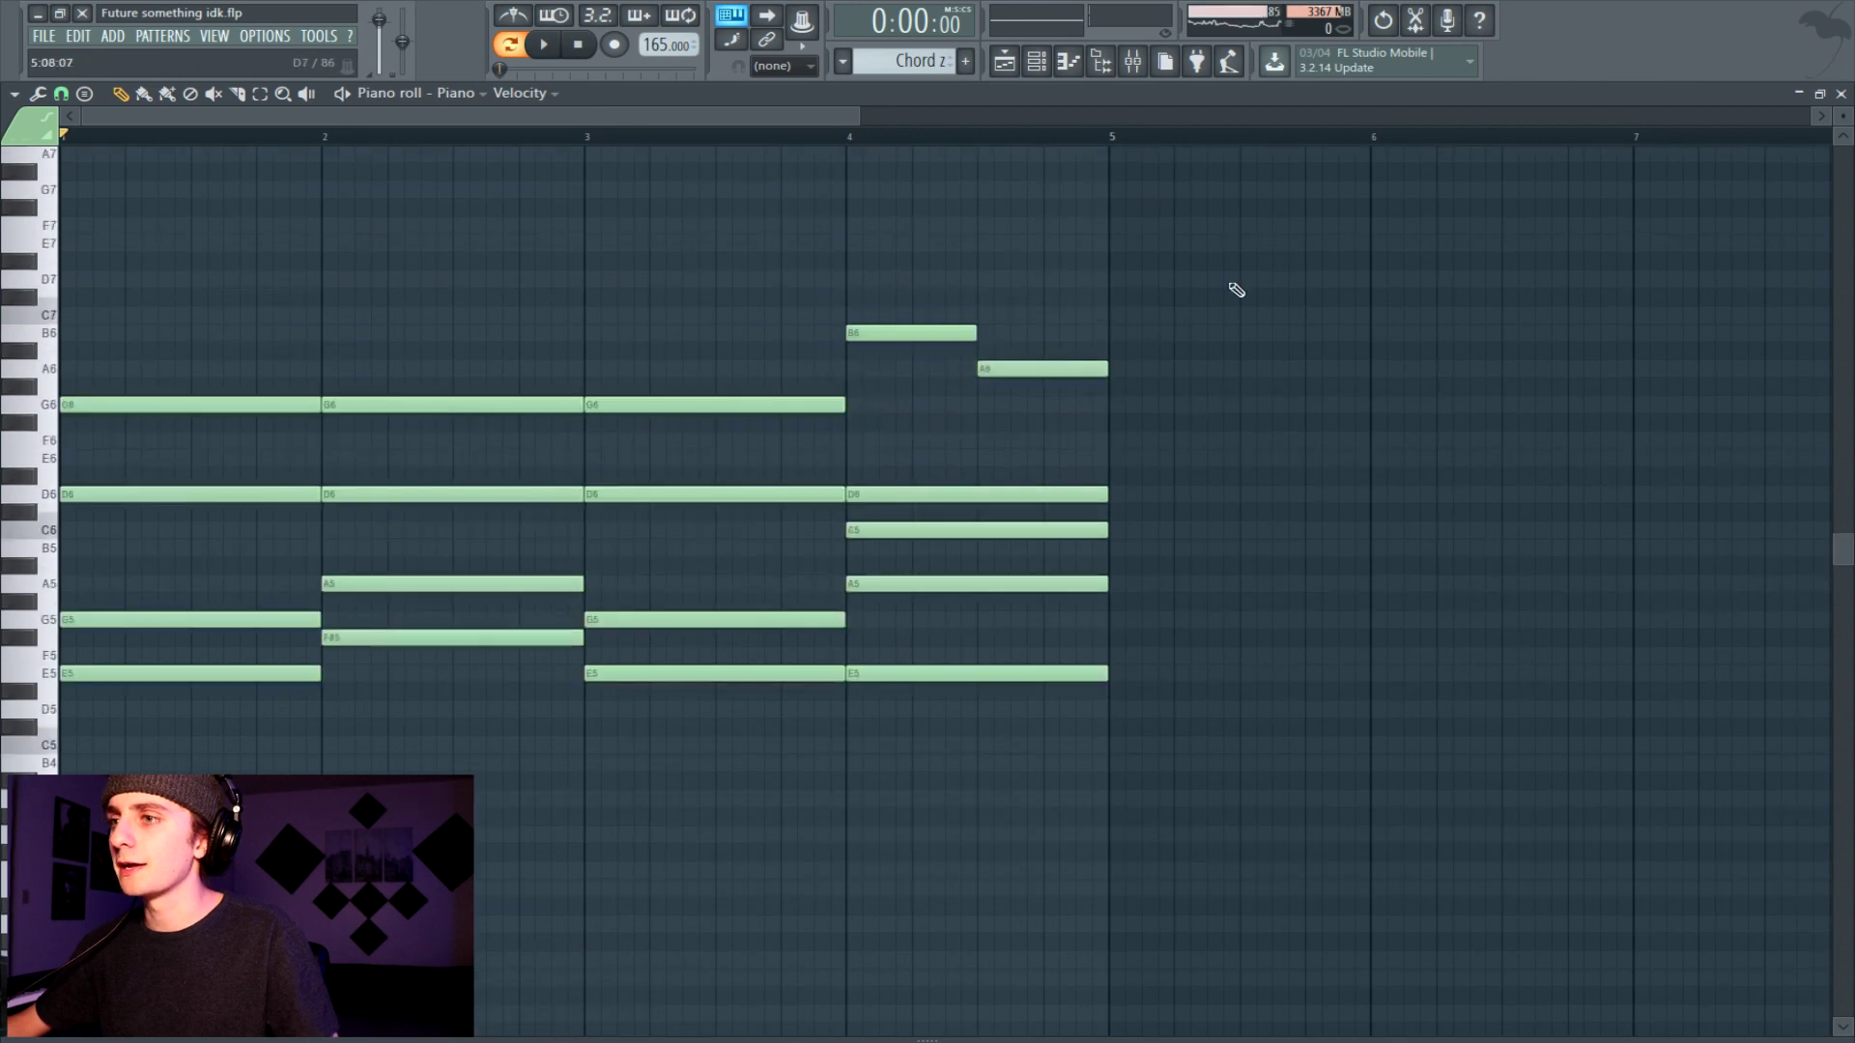
Transpose all chord and bass notes in the Piano pattern up four semitones.
drag(1228, 276, 60, 773)
scroll(919, 747, down, 5)
scroll(1135, 687, down, 2)
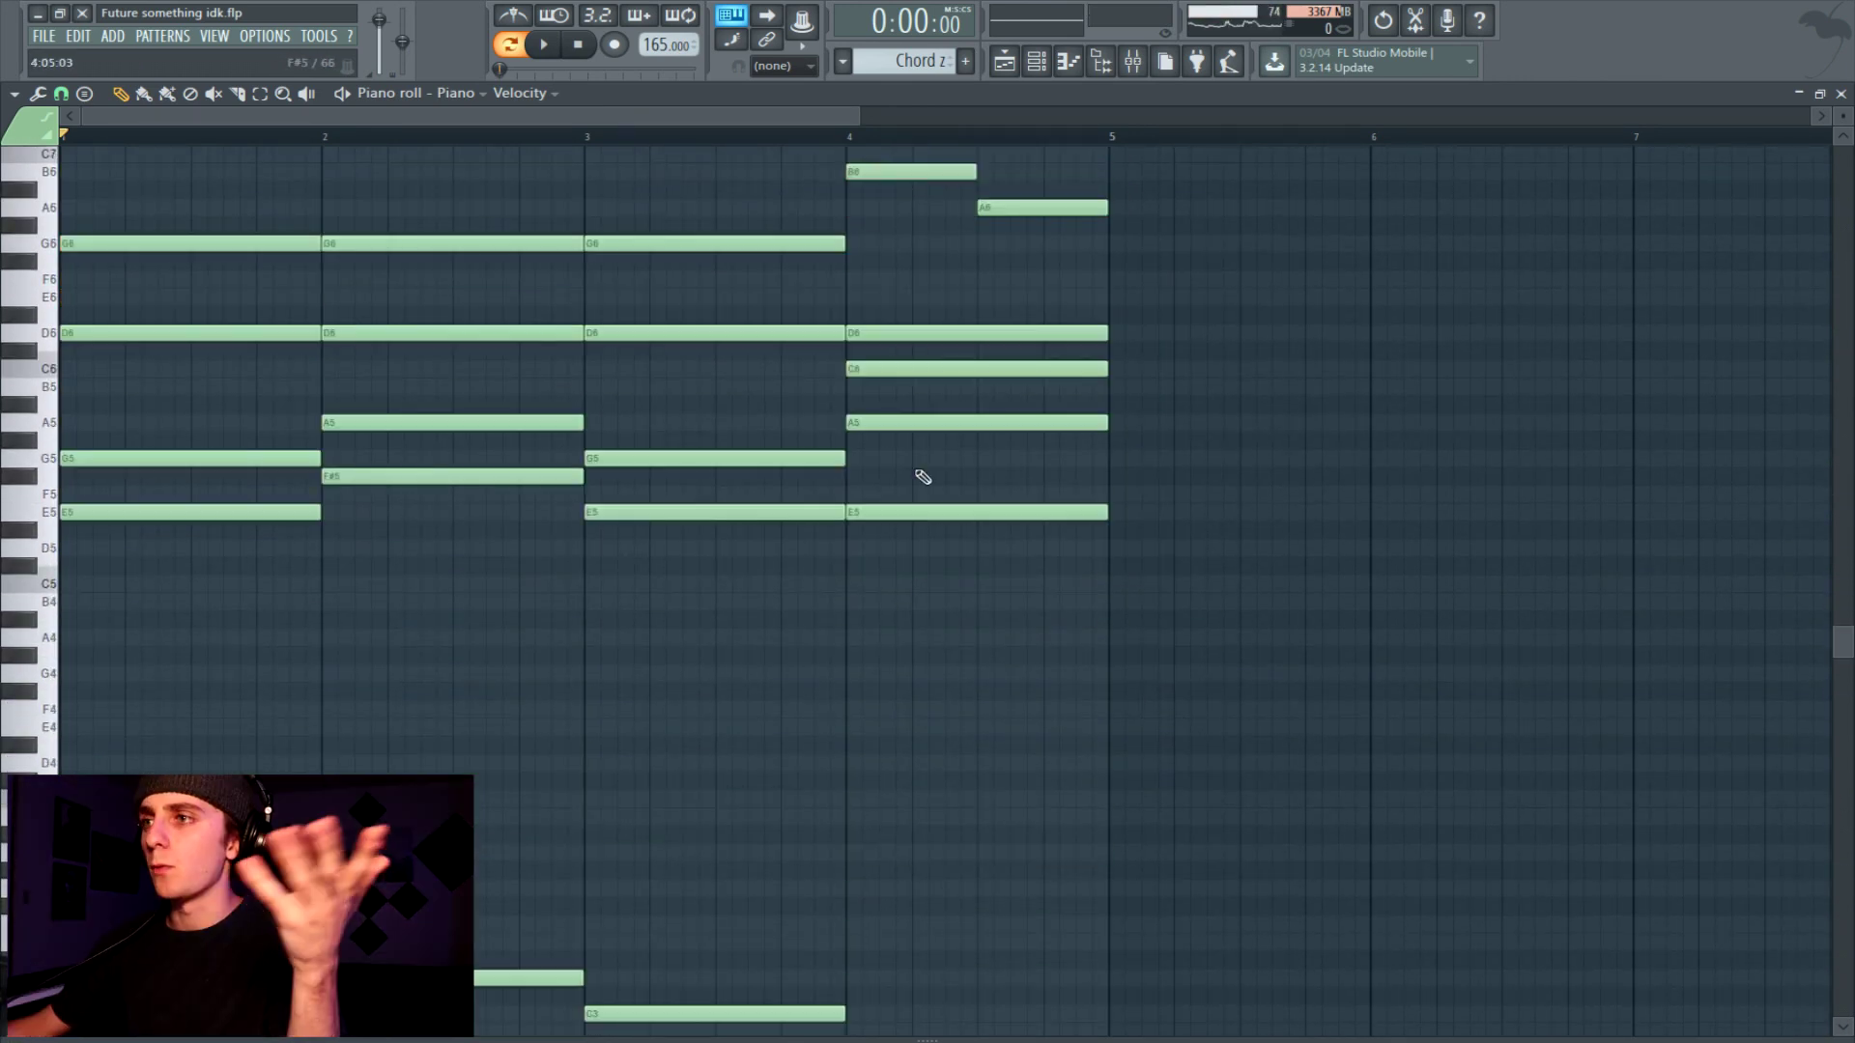
scroll(929, 474, down, 8)
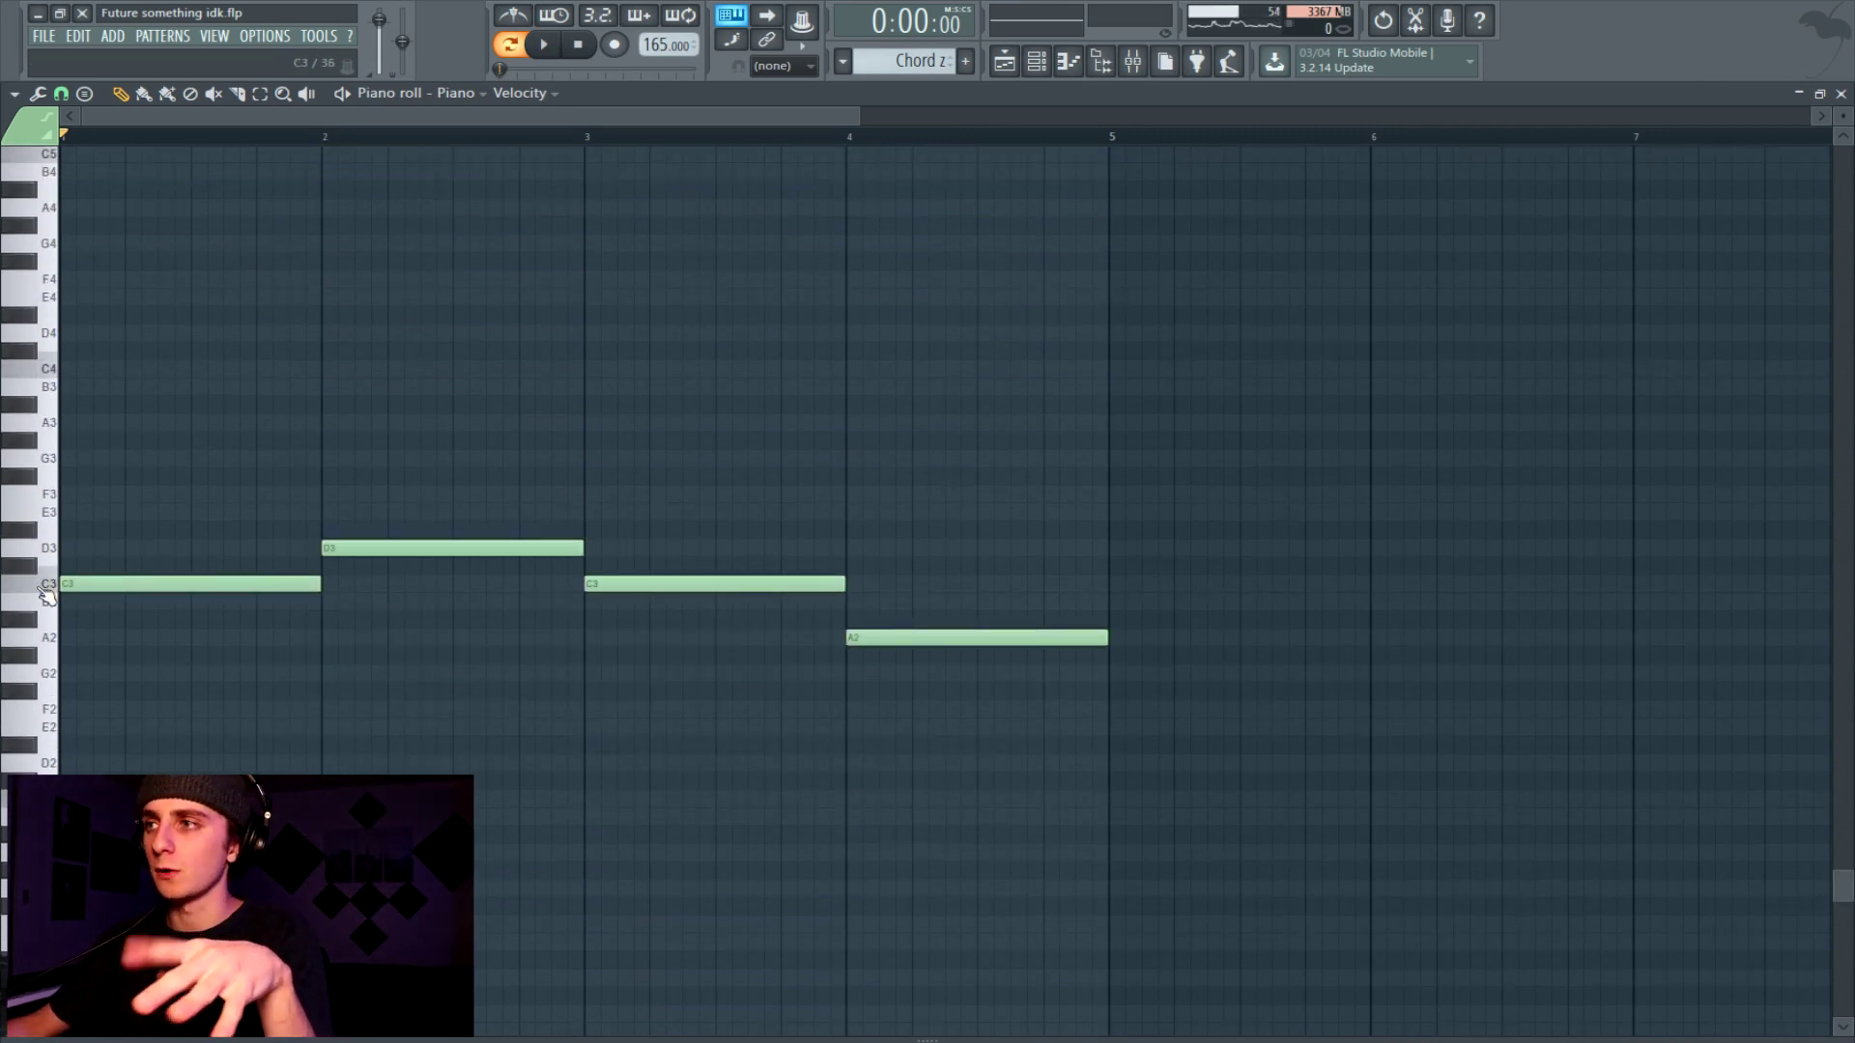
key(ctrl+a)
drag(273, 574, 241, 498)
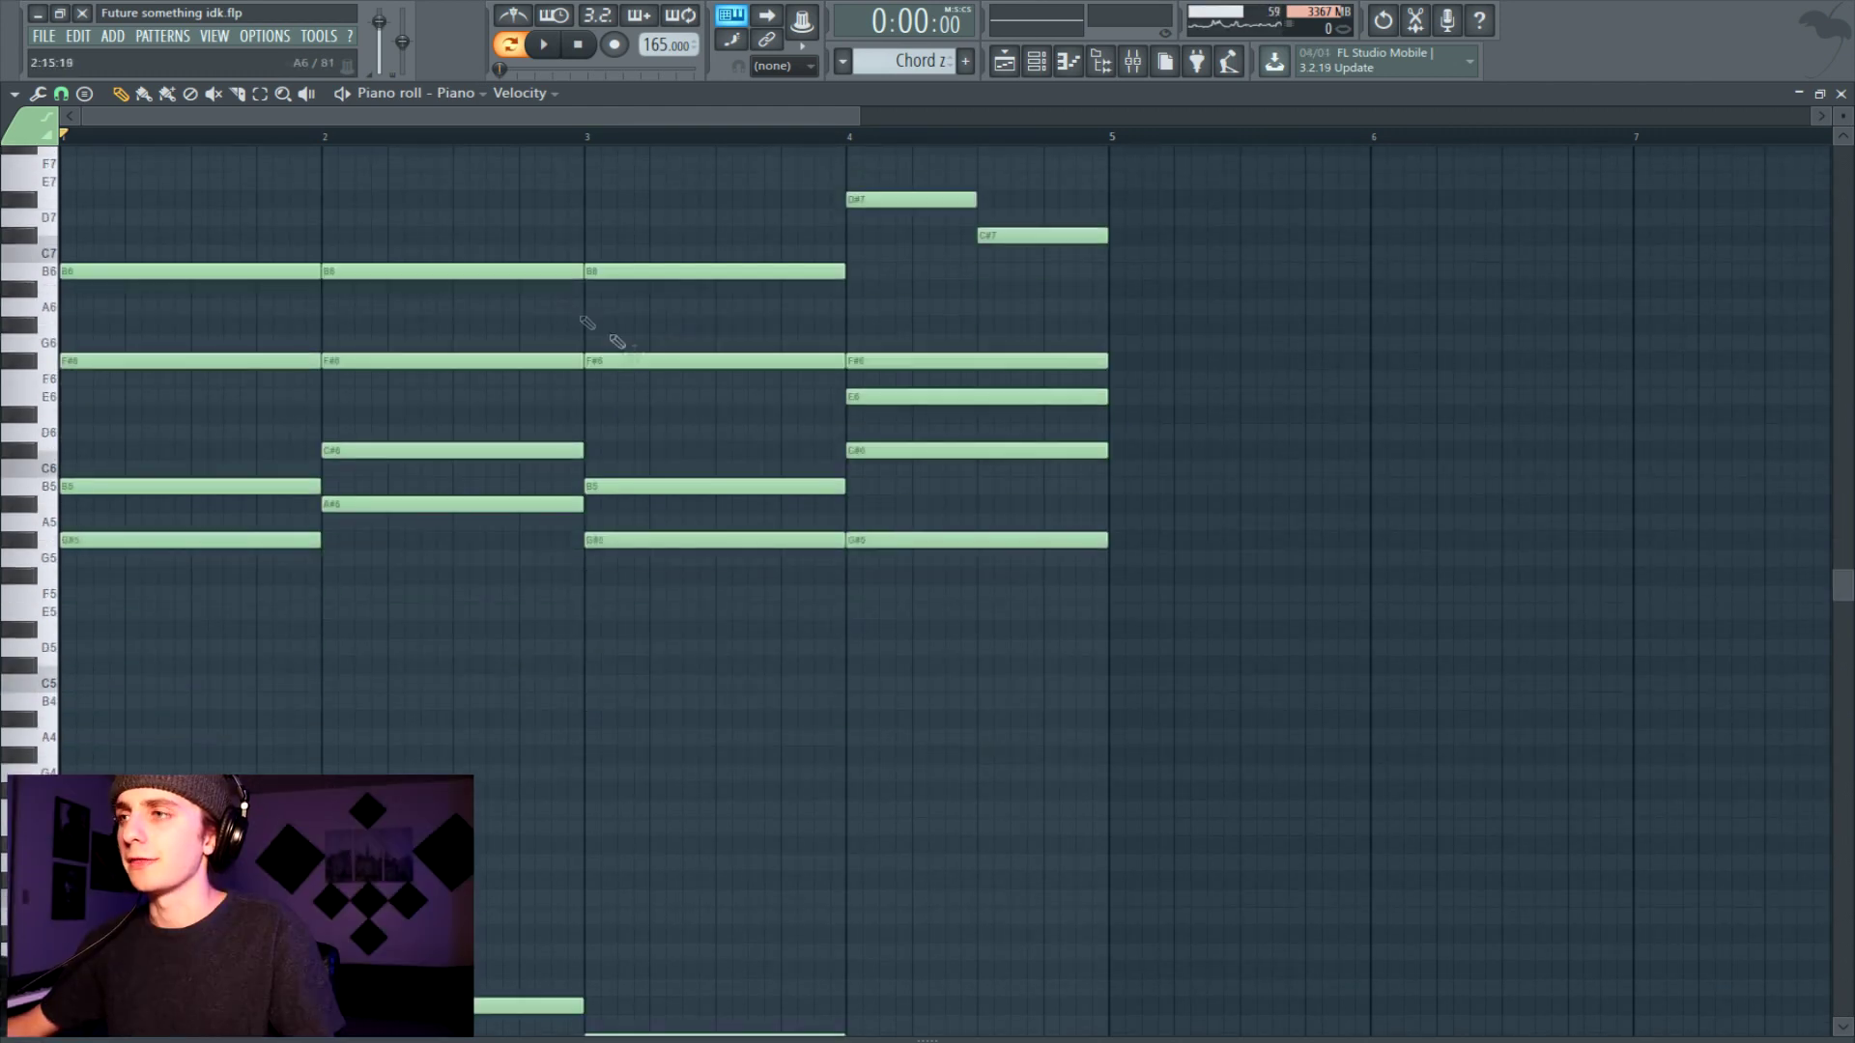
scroll(609, 410, up, 2)
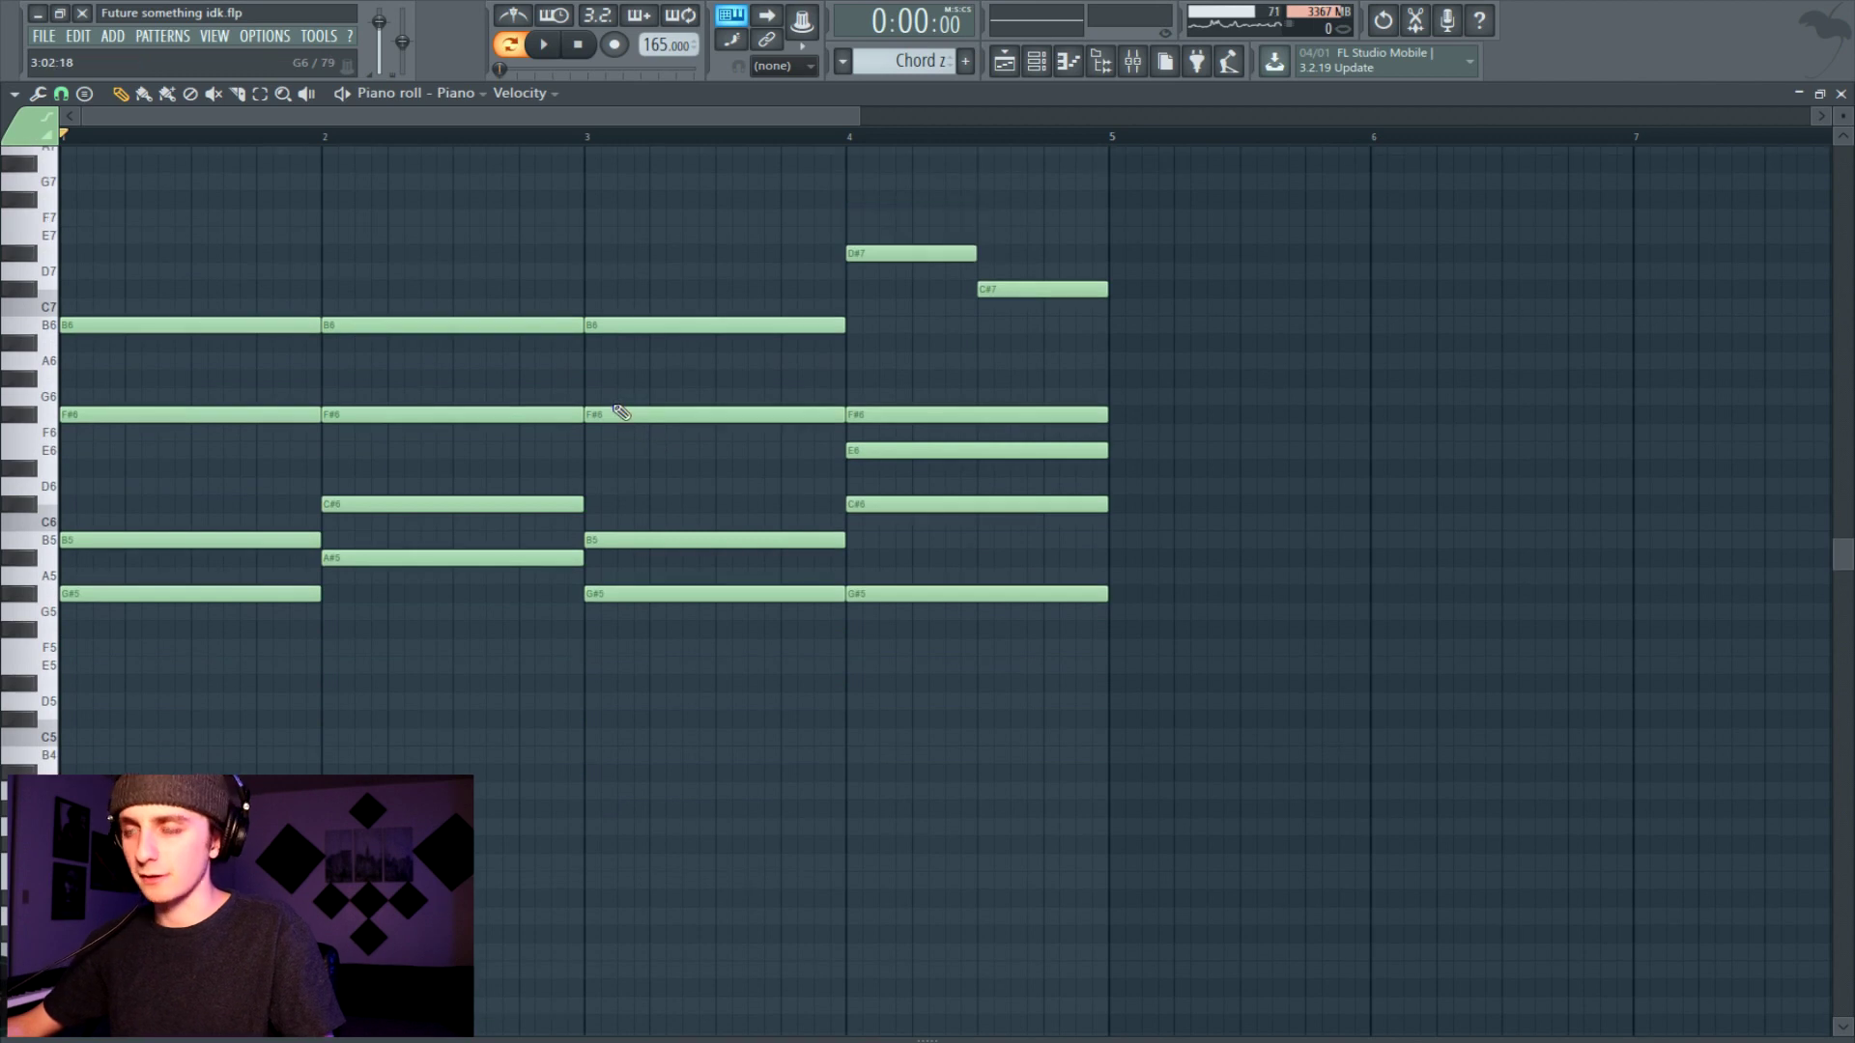
Play back the chord patterns and view the oscillator settings of the Stack 2 Serum synth.
key(space)
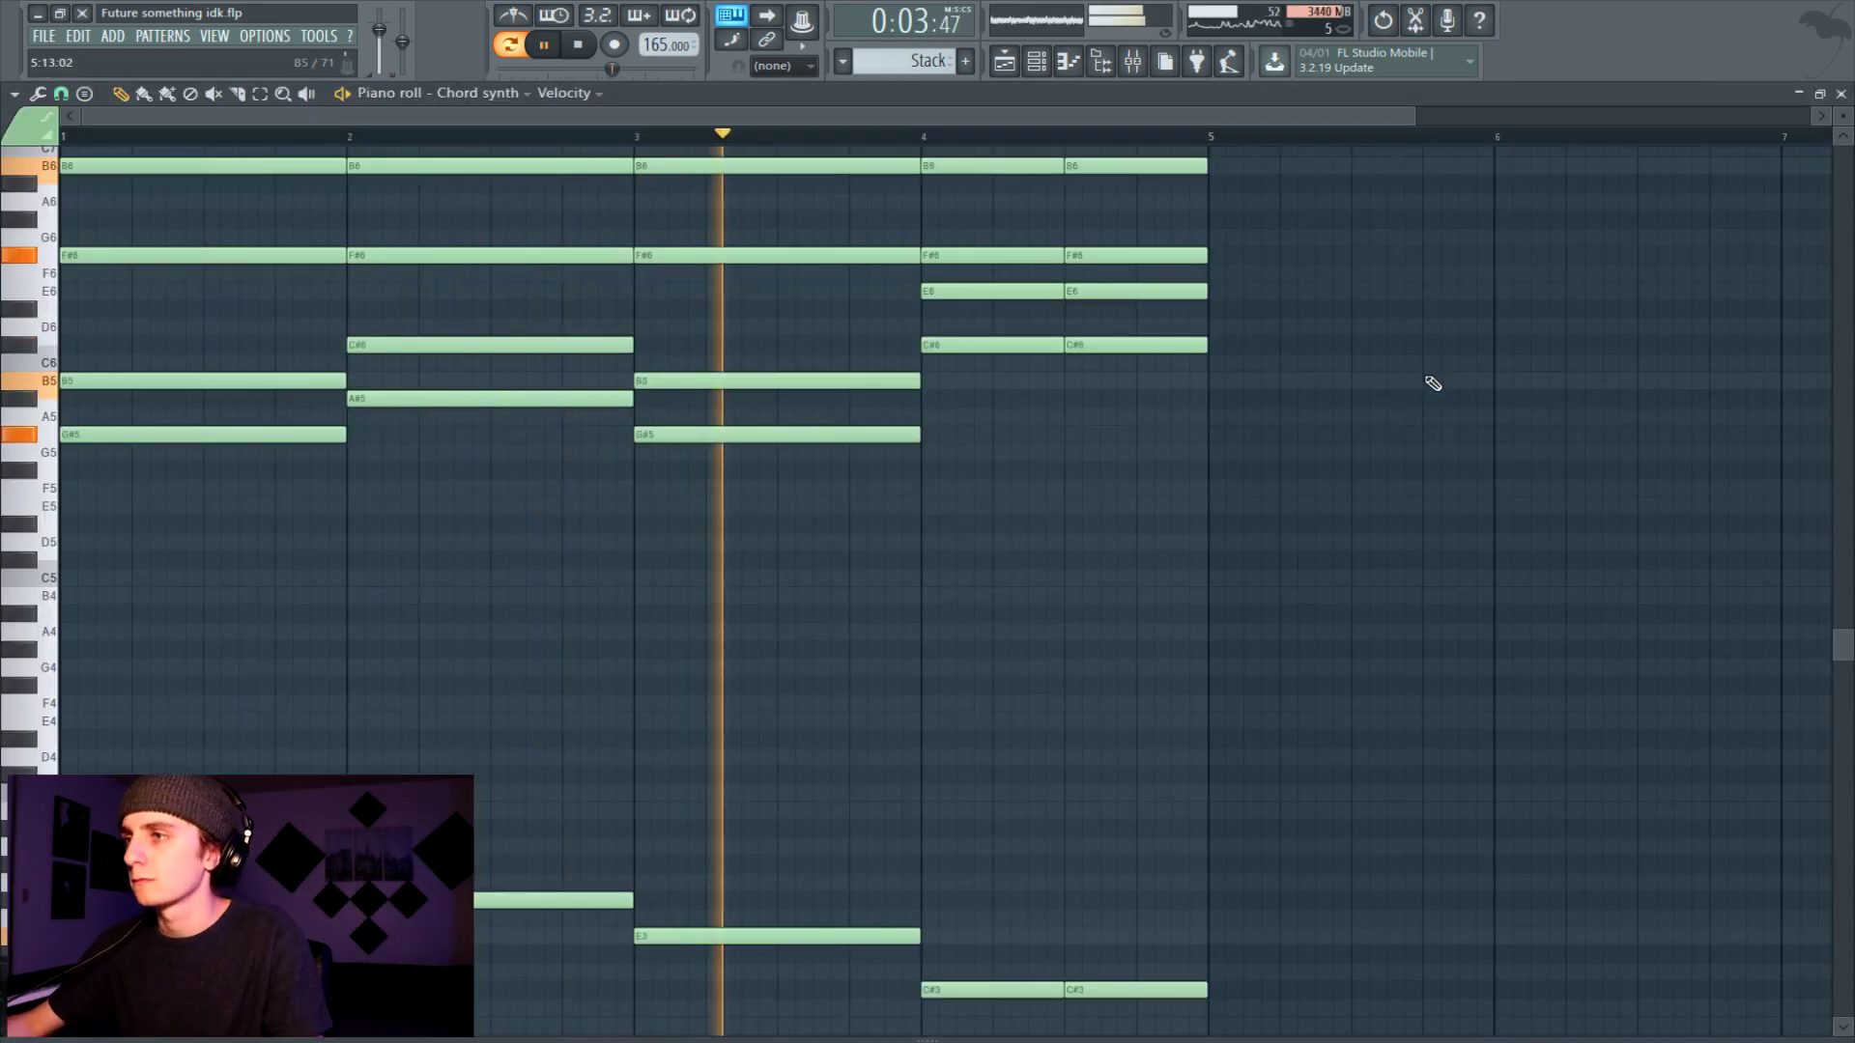
scroll(1433, 384, up, 1)
scroll(1432, 383, up, 1)
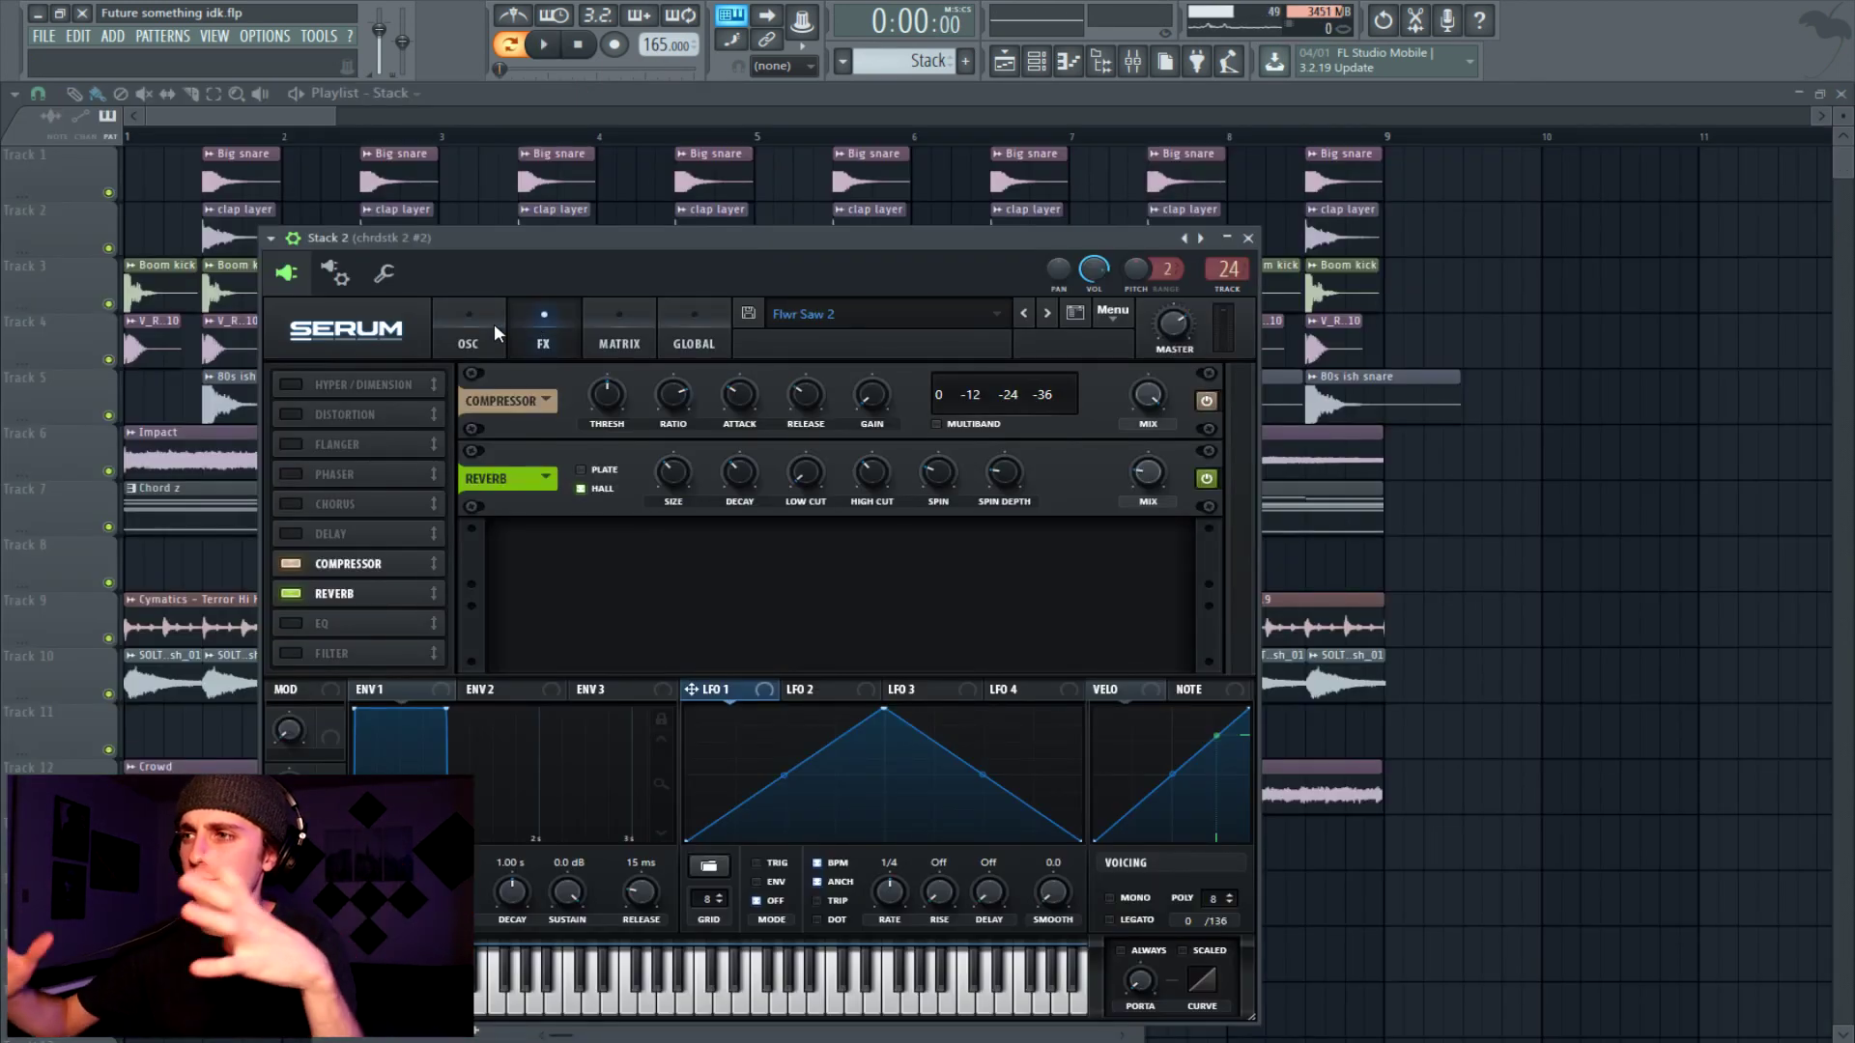
click(494, 324)
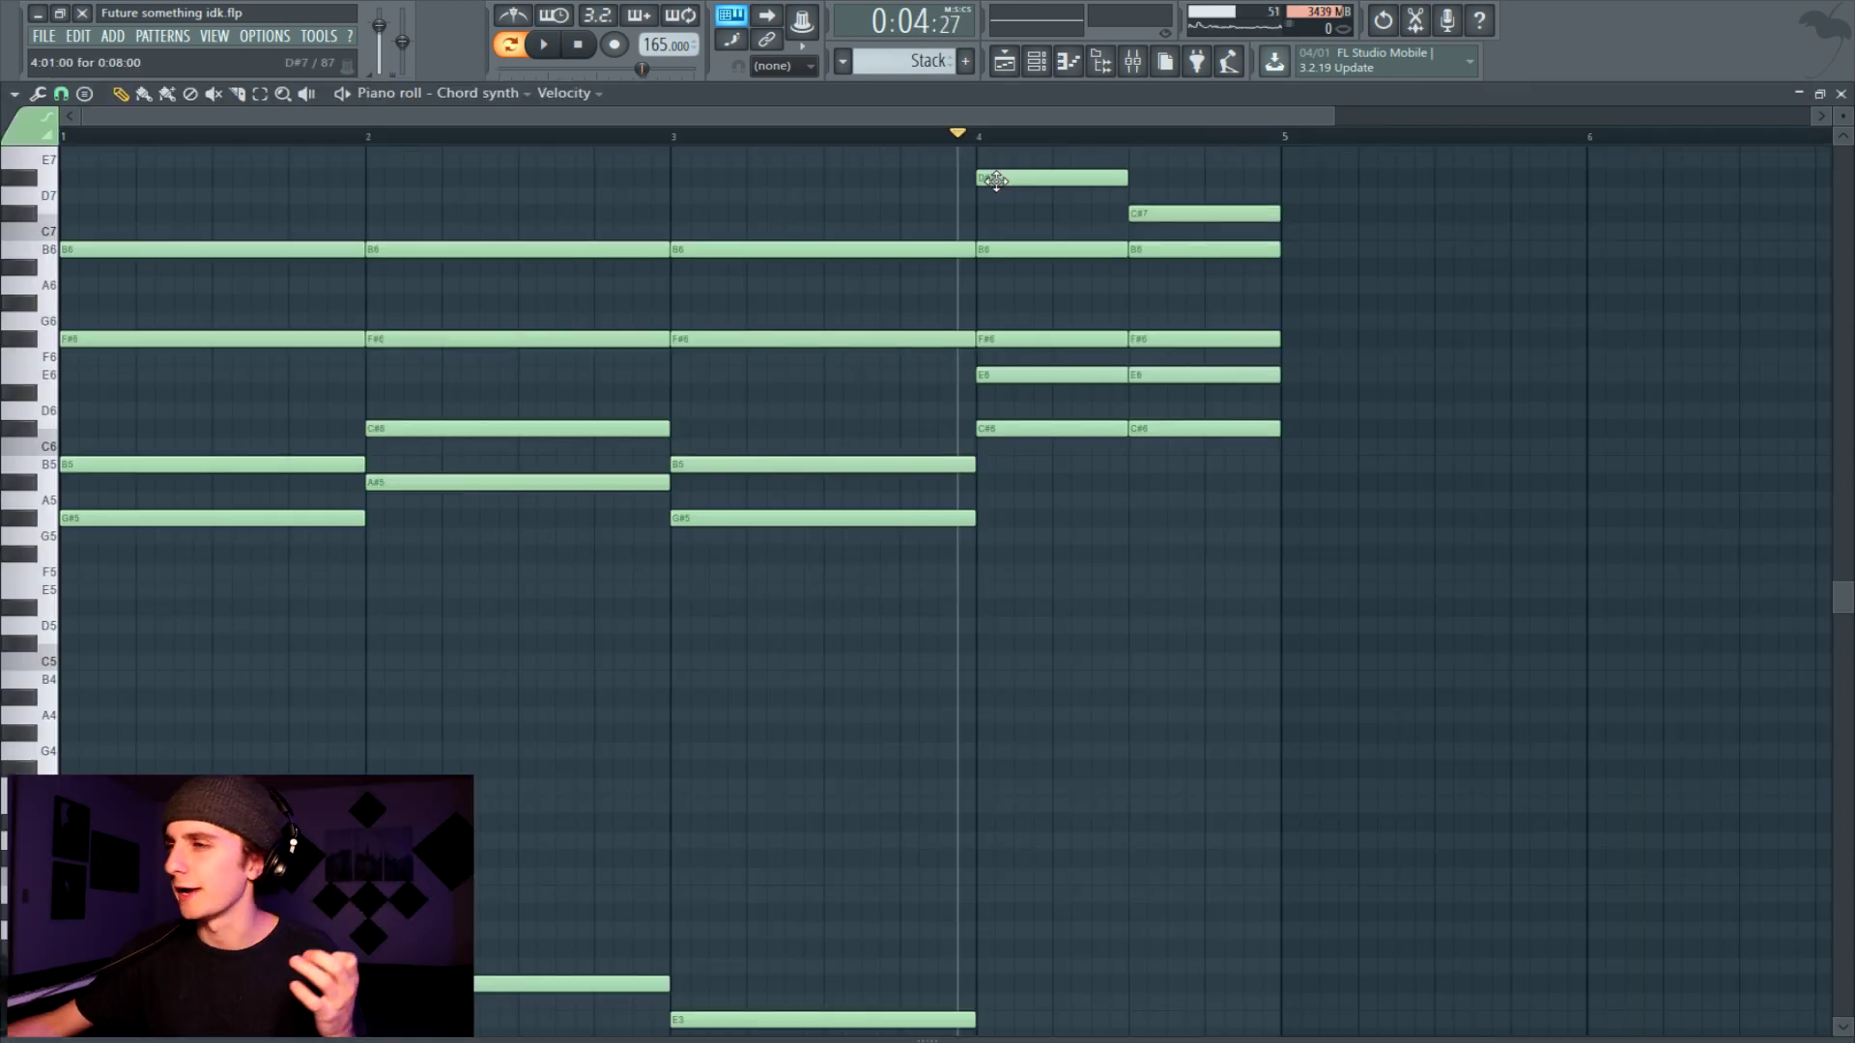
Play the Stack pattern from the start and audition the two E6 notes in bar 4.
click(990, 140)
click(981, 139)
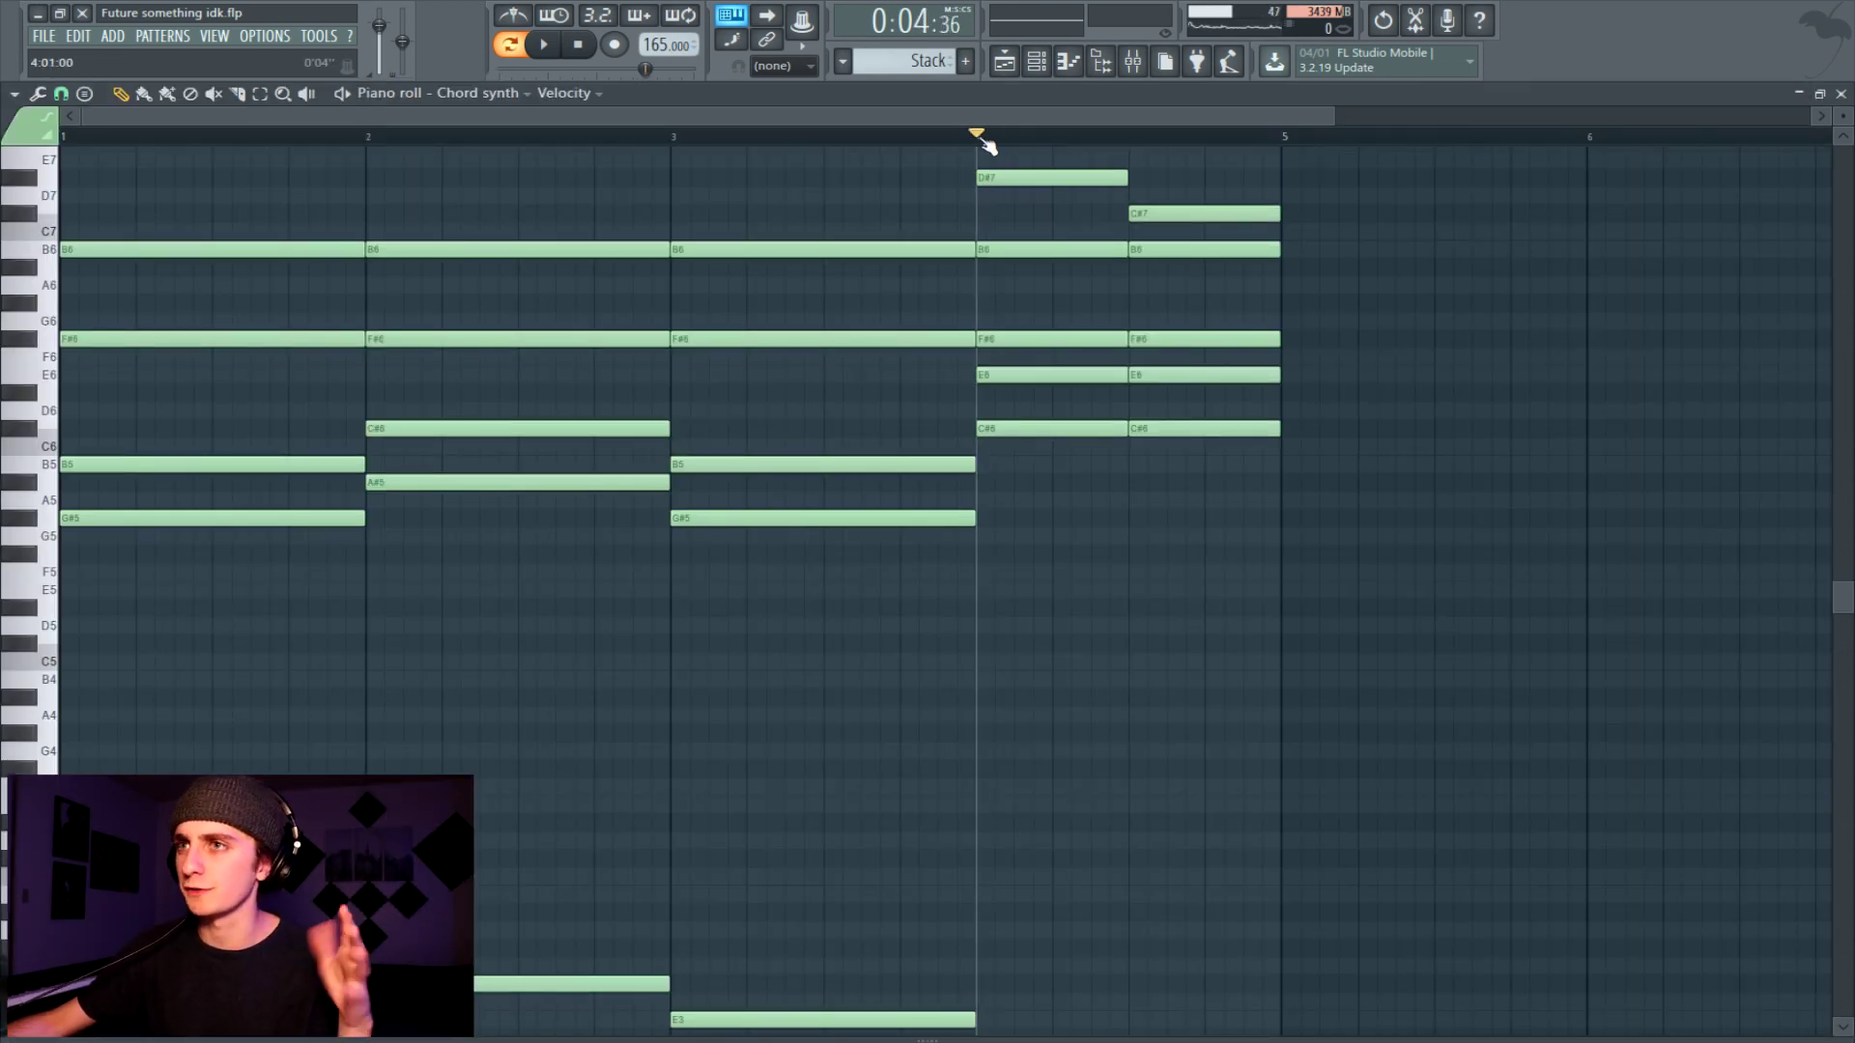
mouse_move(988, 145)
mouse_down()
mouse_move(406, 136)
mouse_move(442, 143)
mouse_move(10, 160)
mouse_up()
key(space)
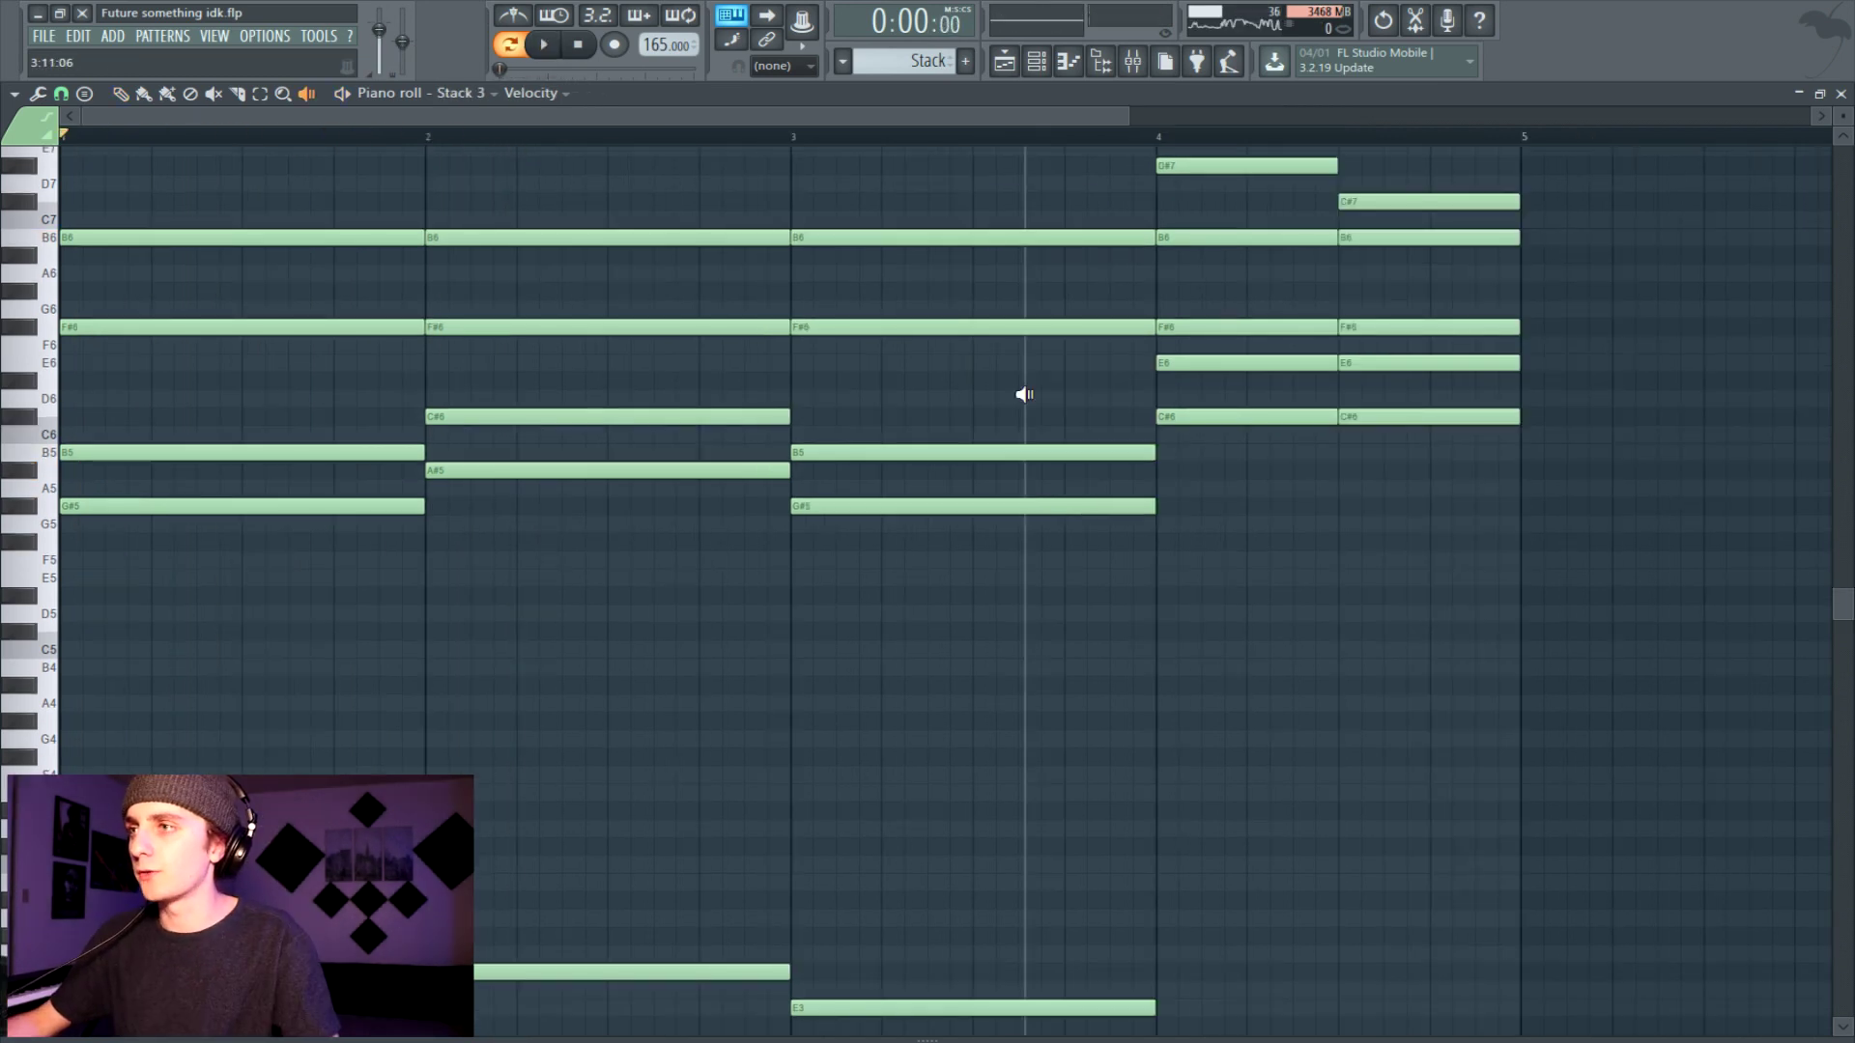
click(1248, 364)
click(1441, 365)
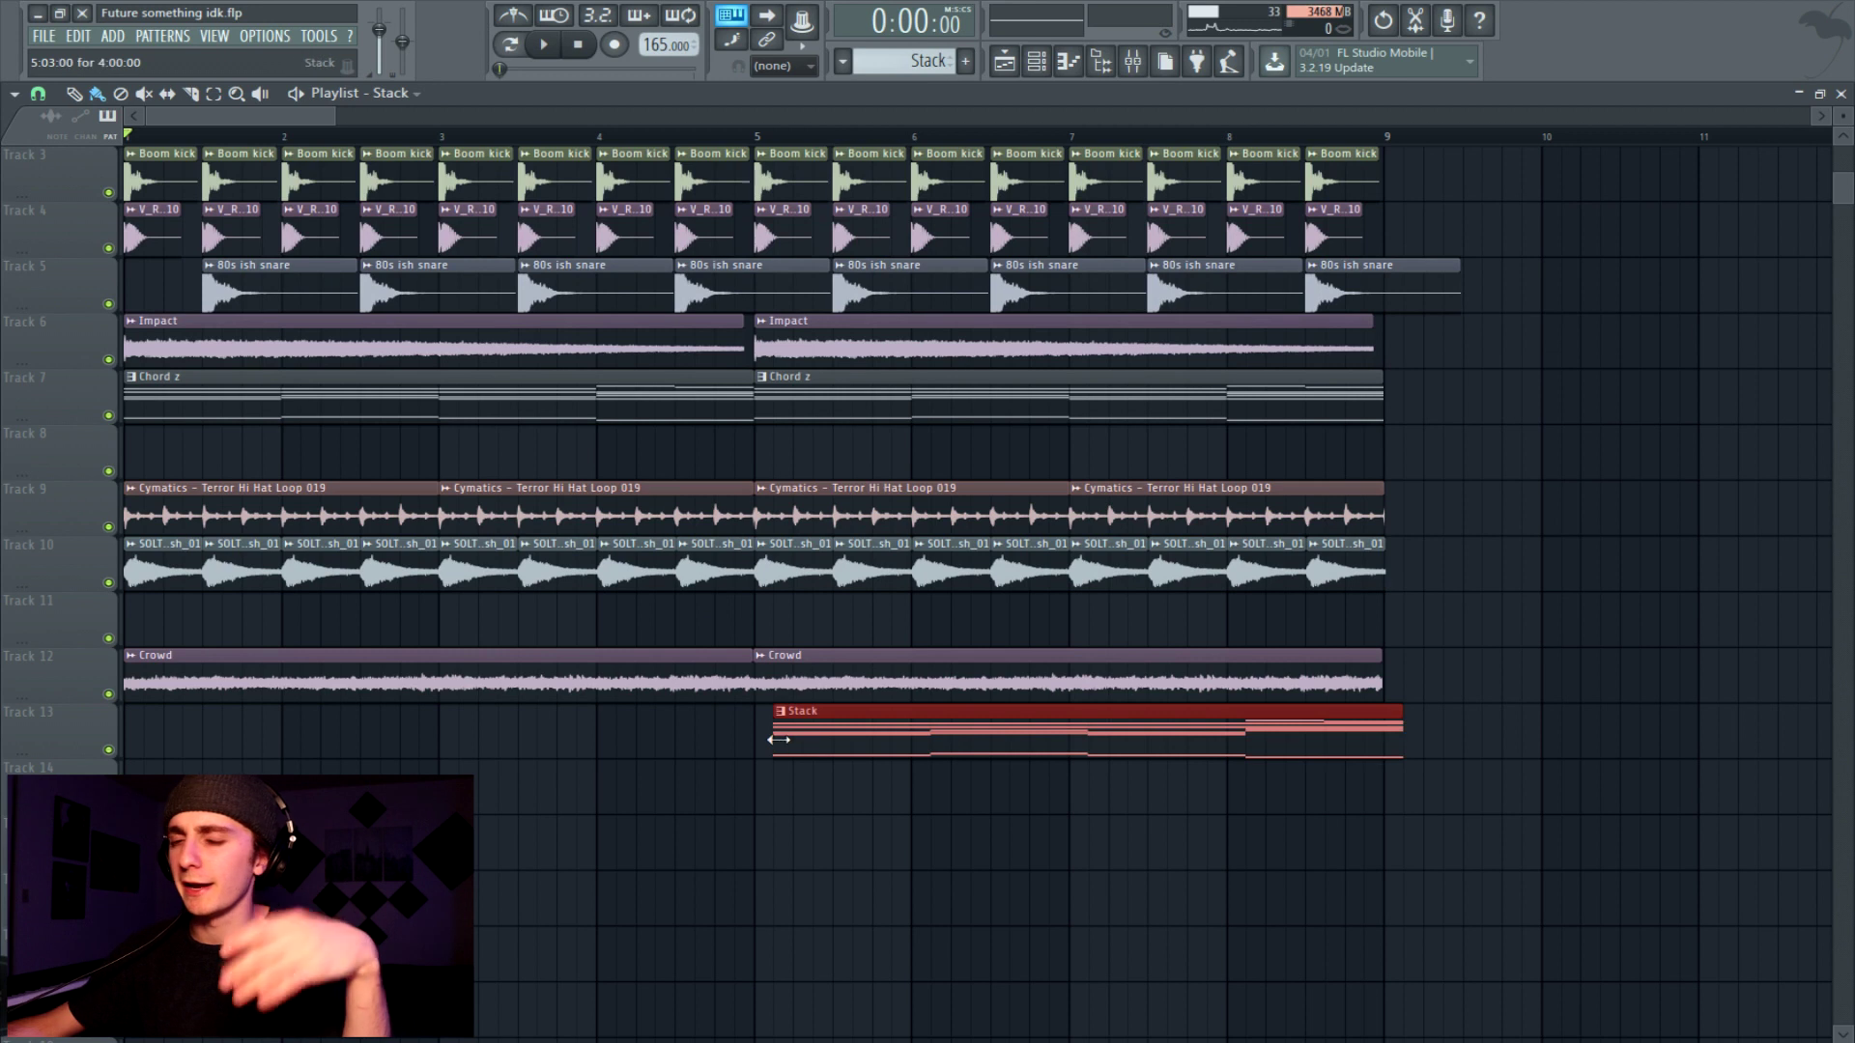
Remove the misplaced Stack clip and place a Stack clip on Track 13 starting at bar 1.
right_click(824, 741)
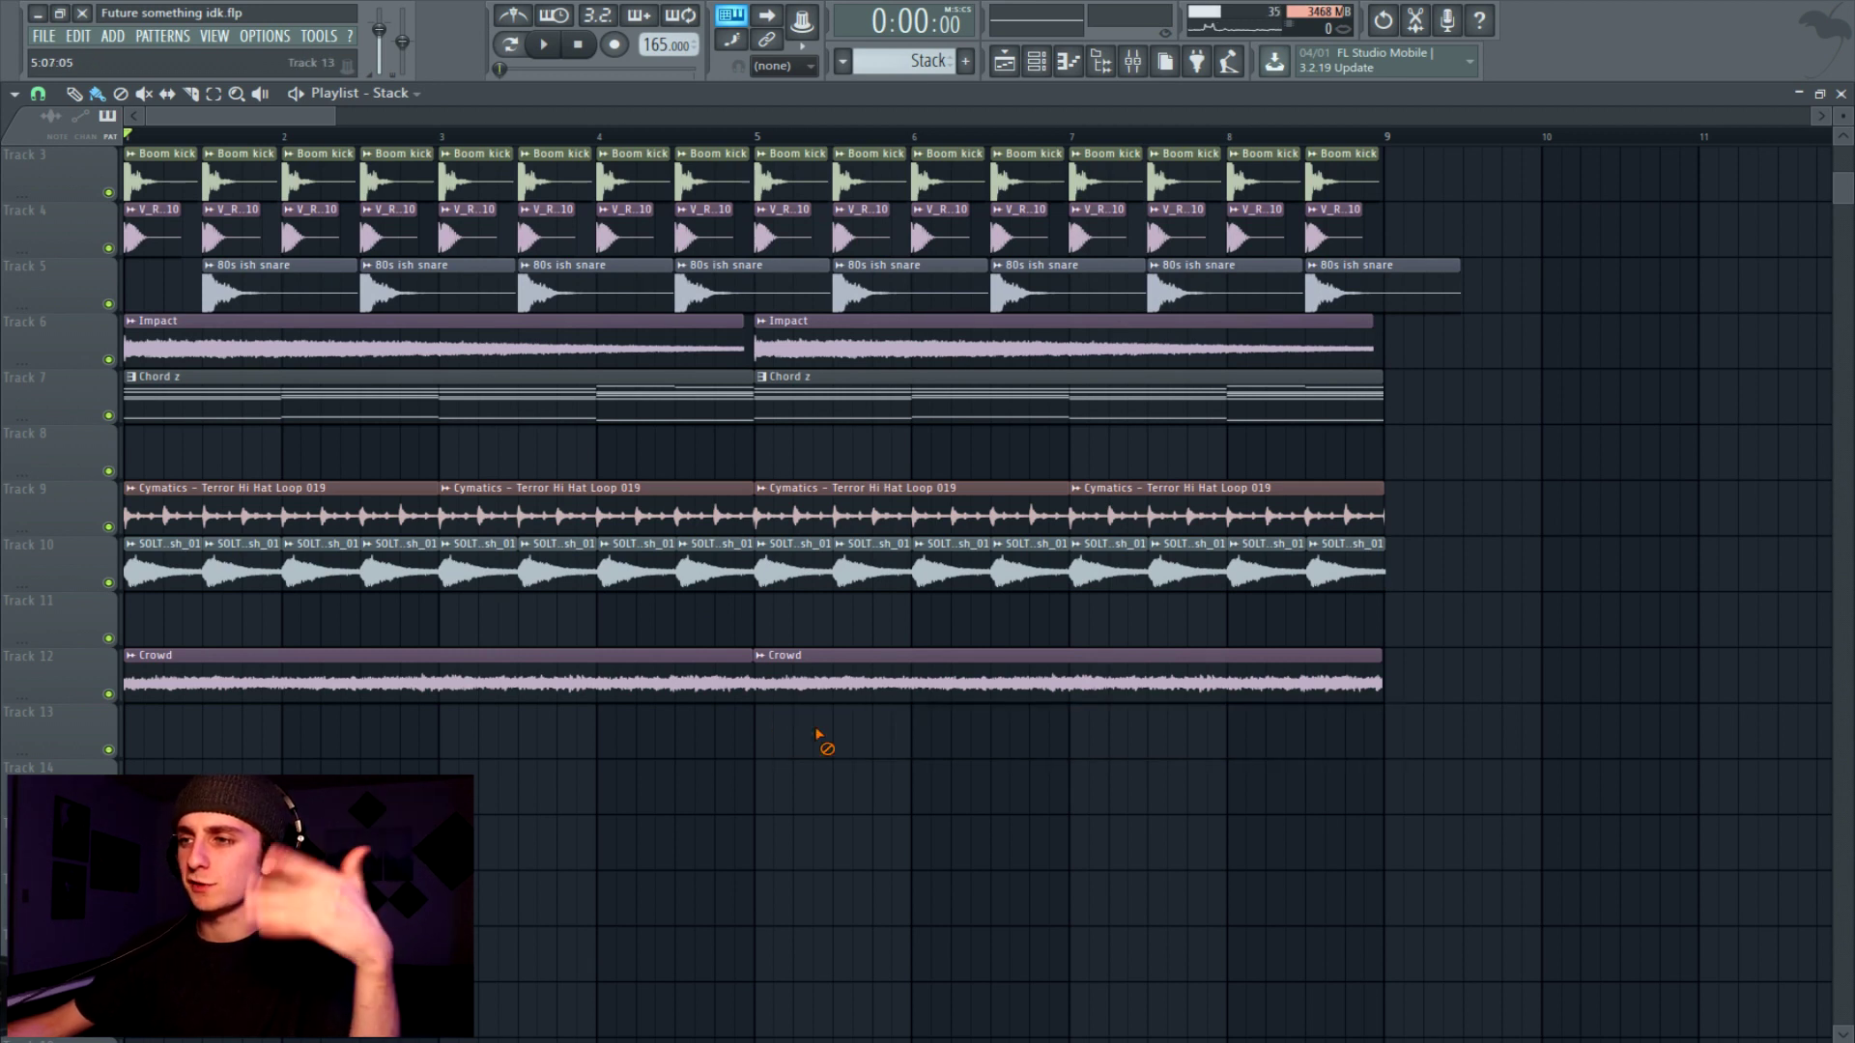
click(767, 729)
drag(902, 725, 282, 725)
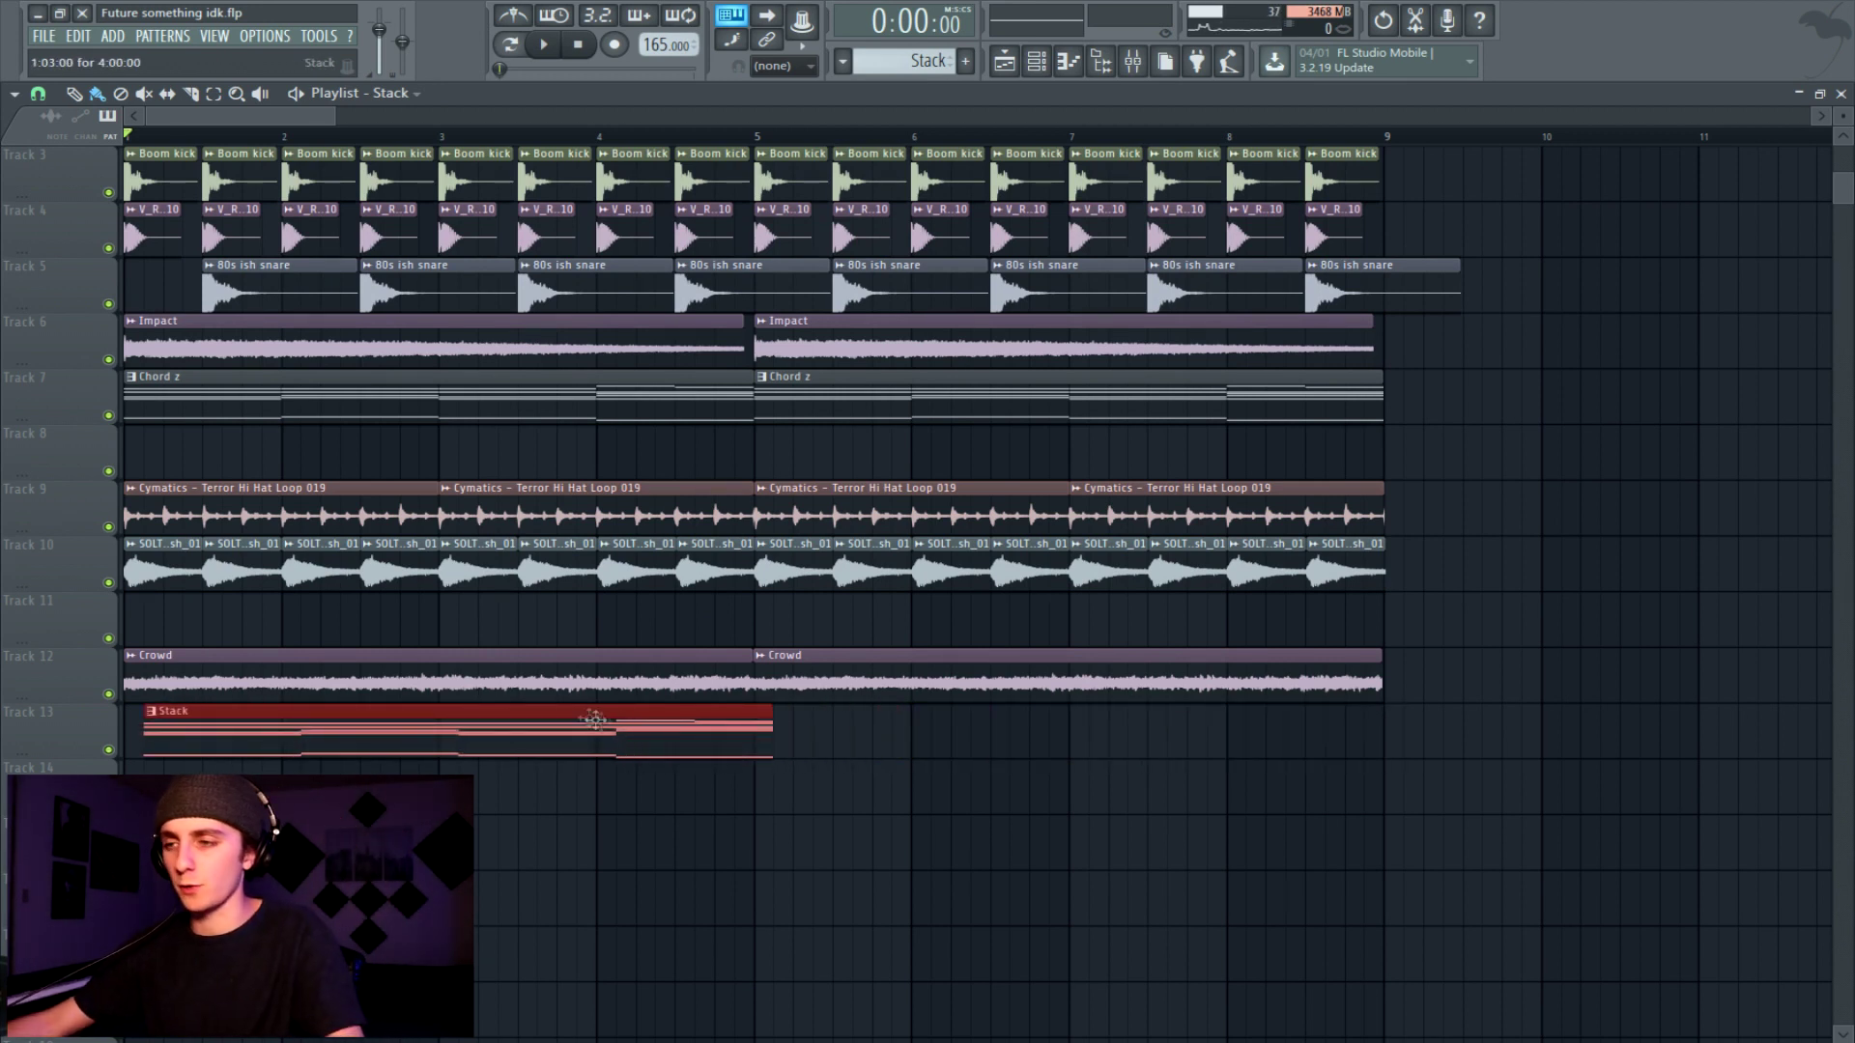
drag(792, 744, 677, 747)
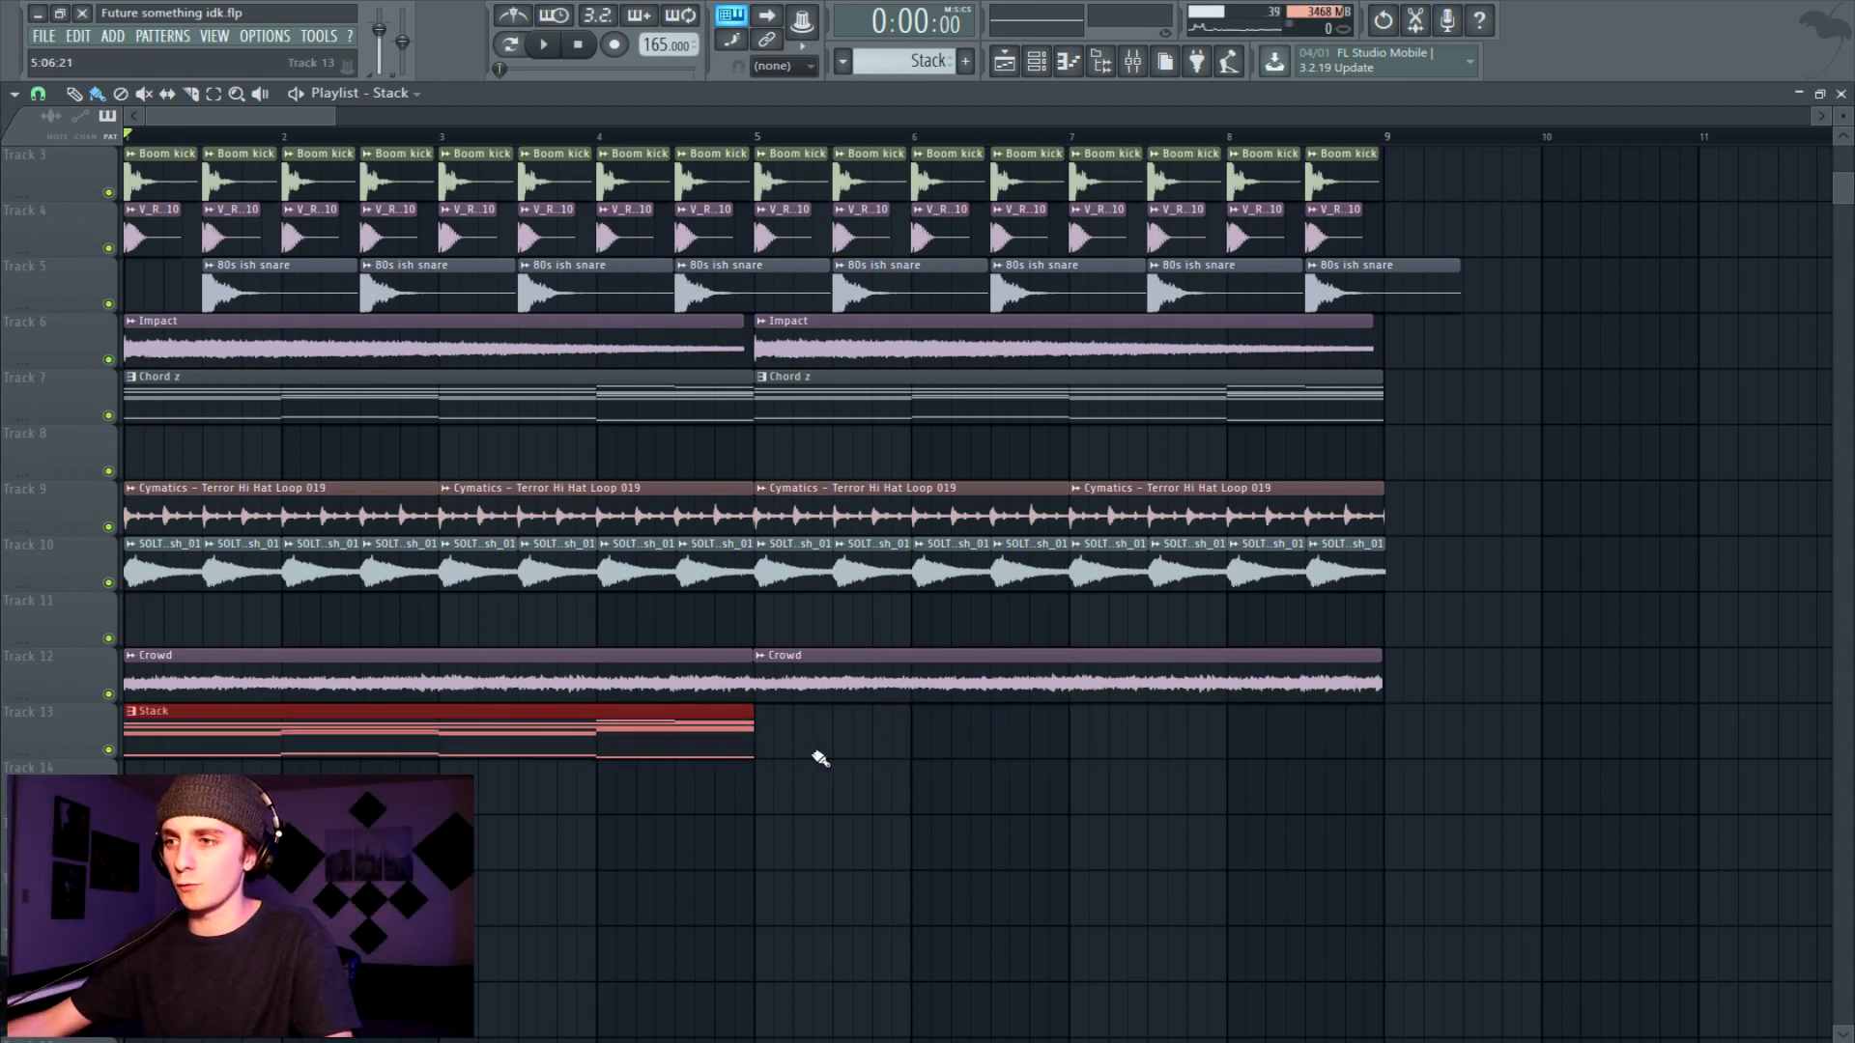
key(ctrl+z)
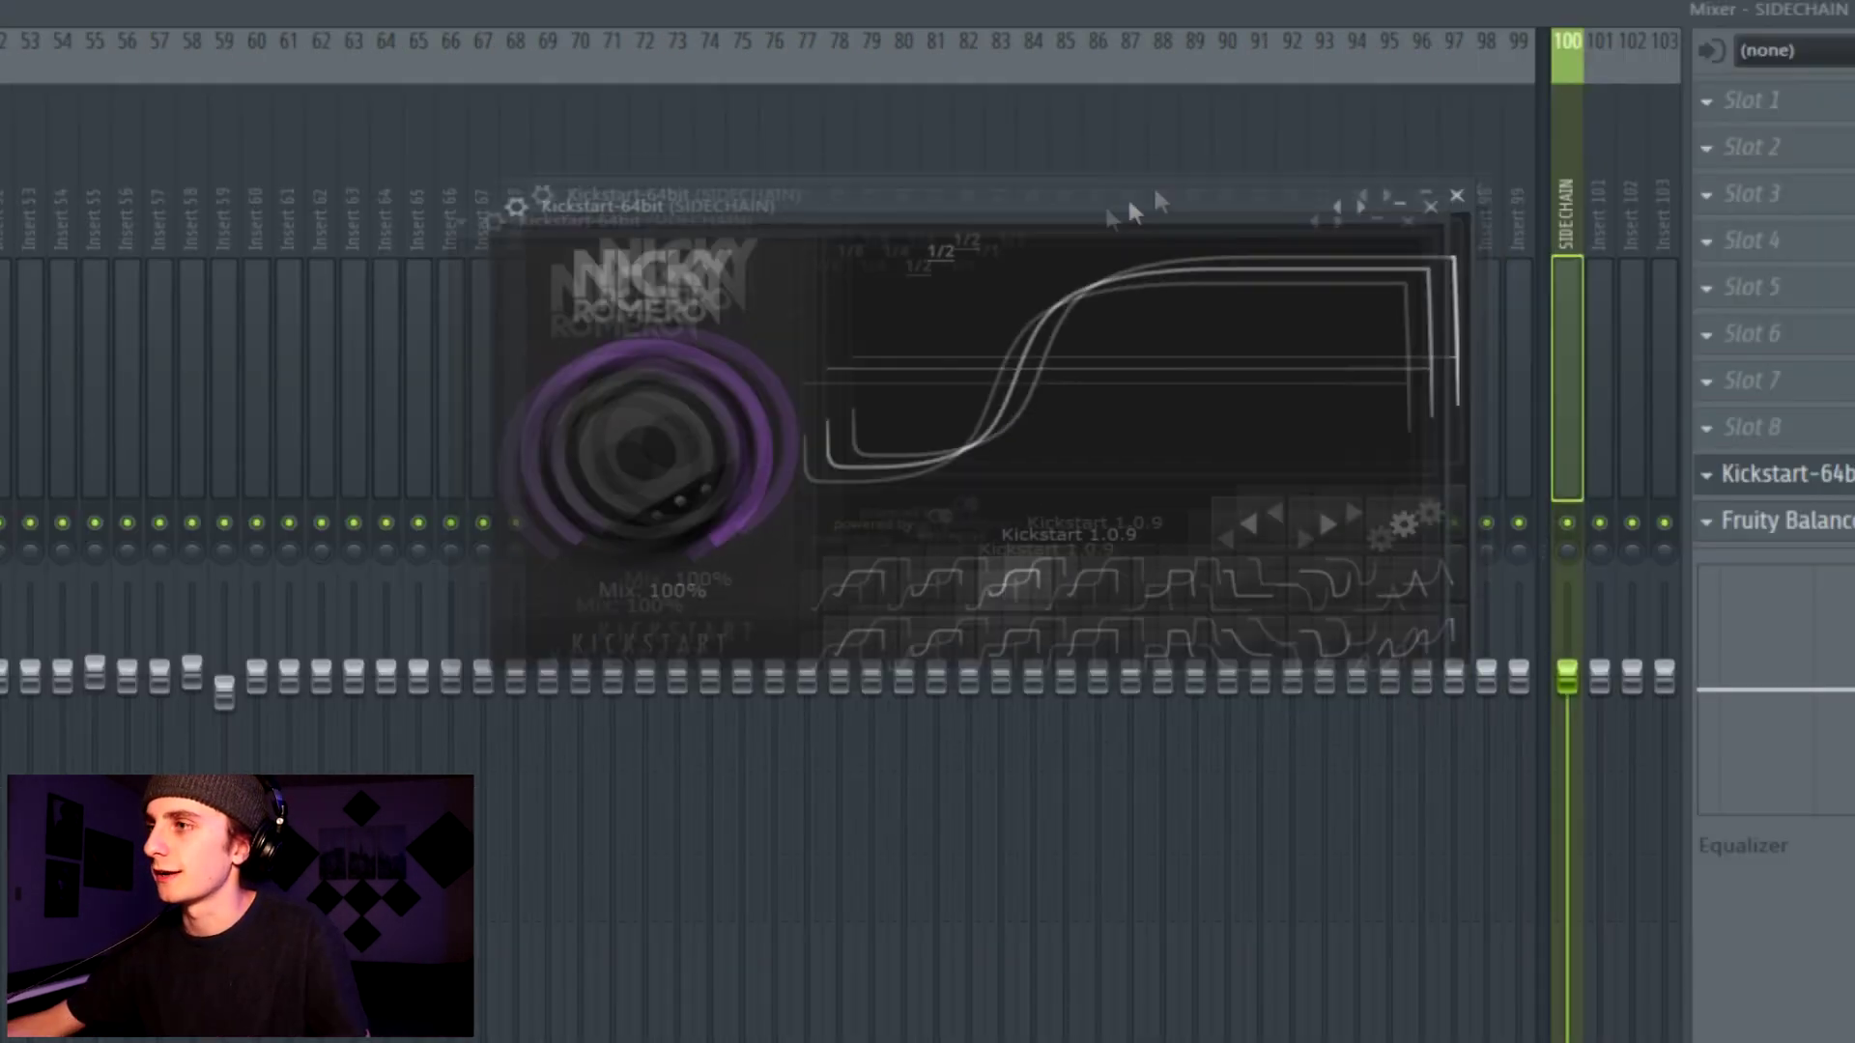
Examine the Kickstart plugin on the SIDECHAIN mixer track and listen to the arrangement.
mouse_move(1152, 193)
mouse_down()
mouse_move(1081, 216)
mouse_move(1153, 202)
mouse_up()
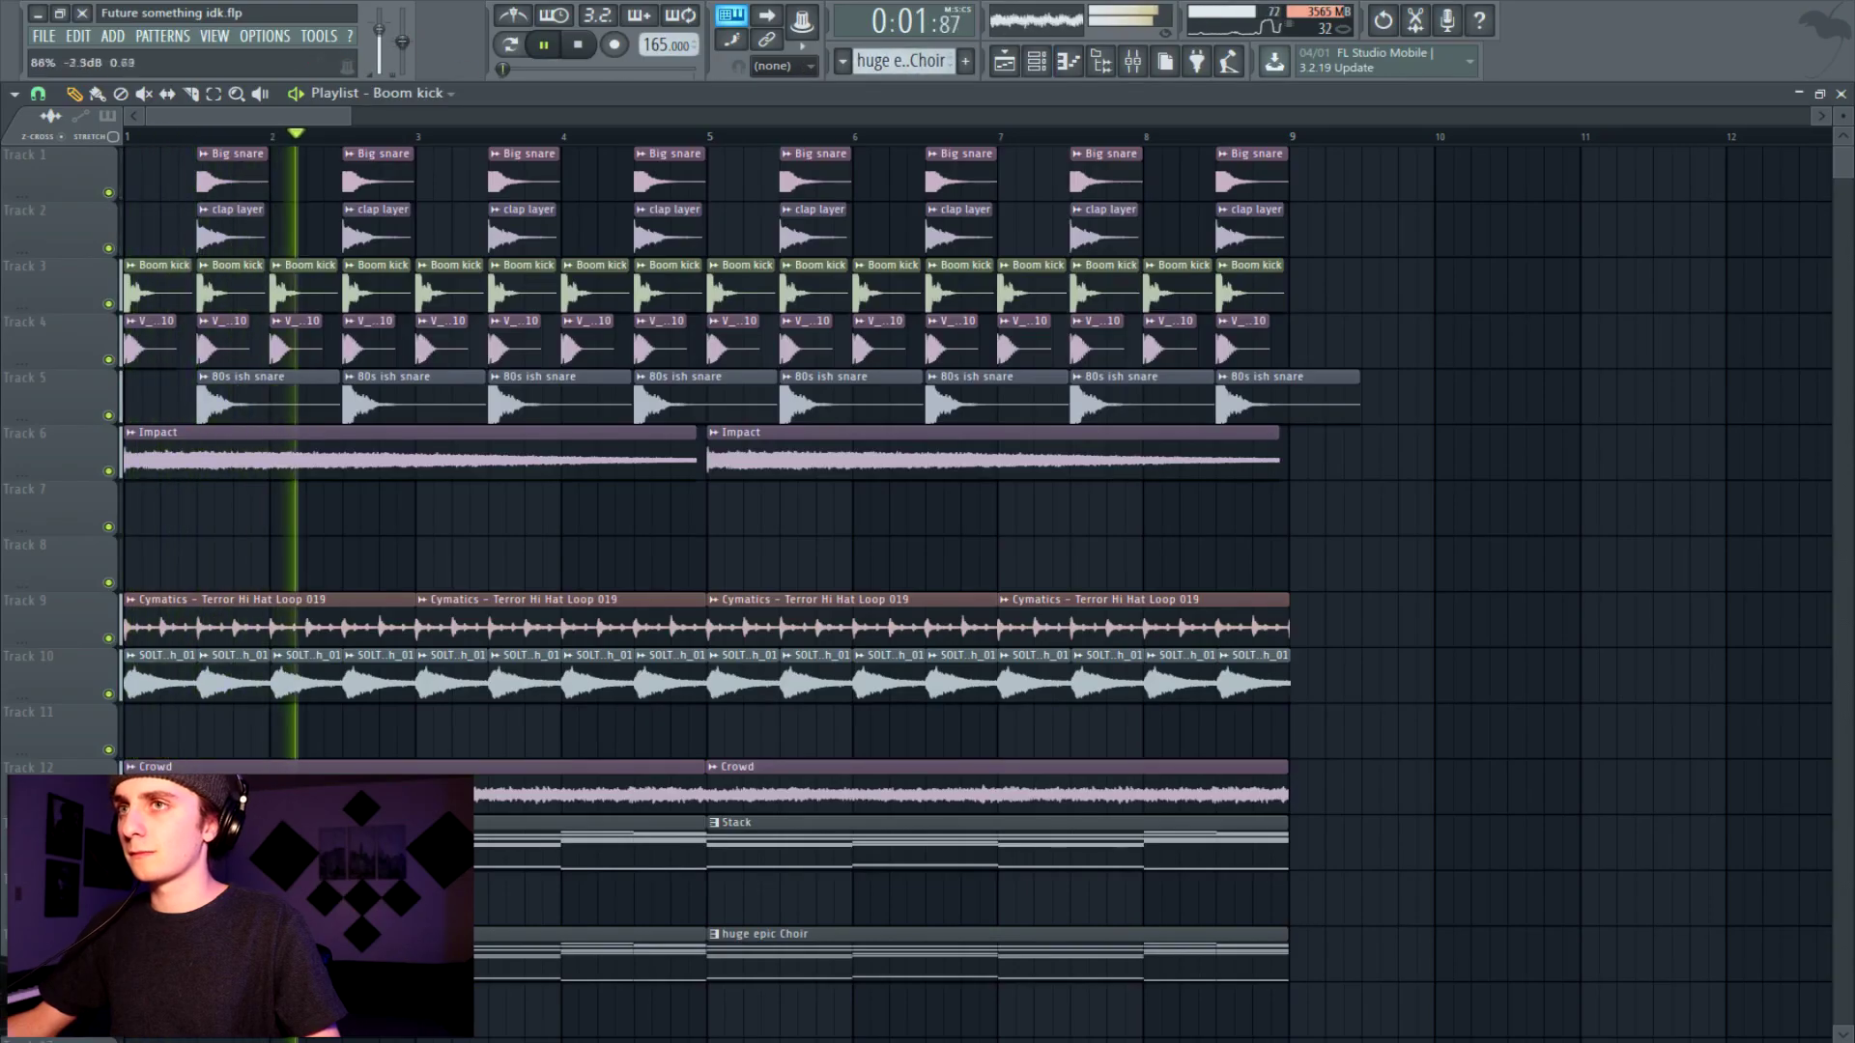
key(space)
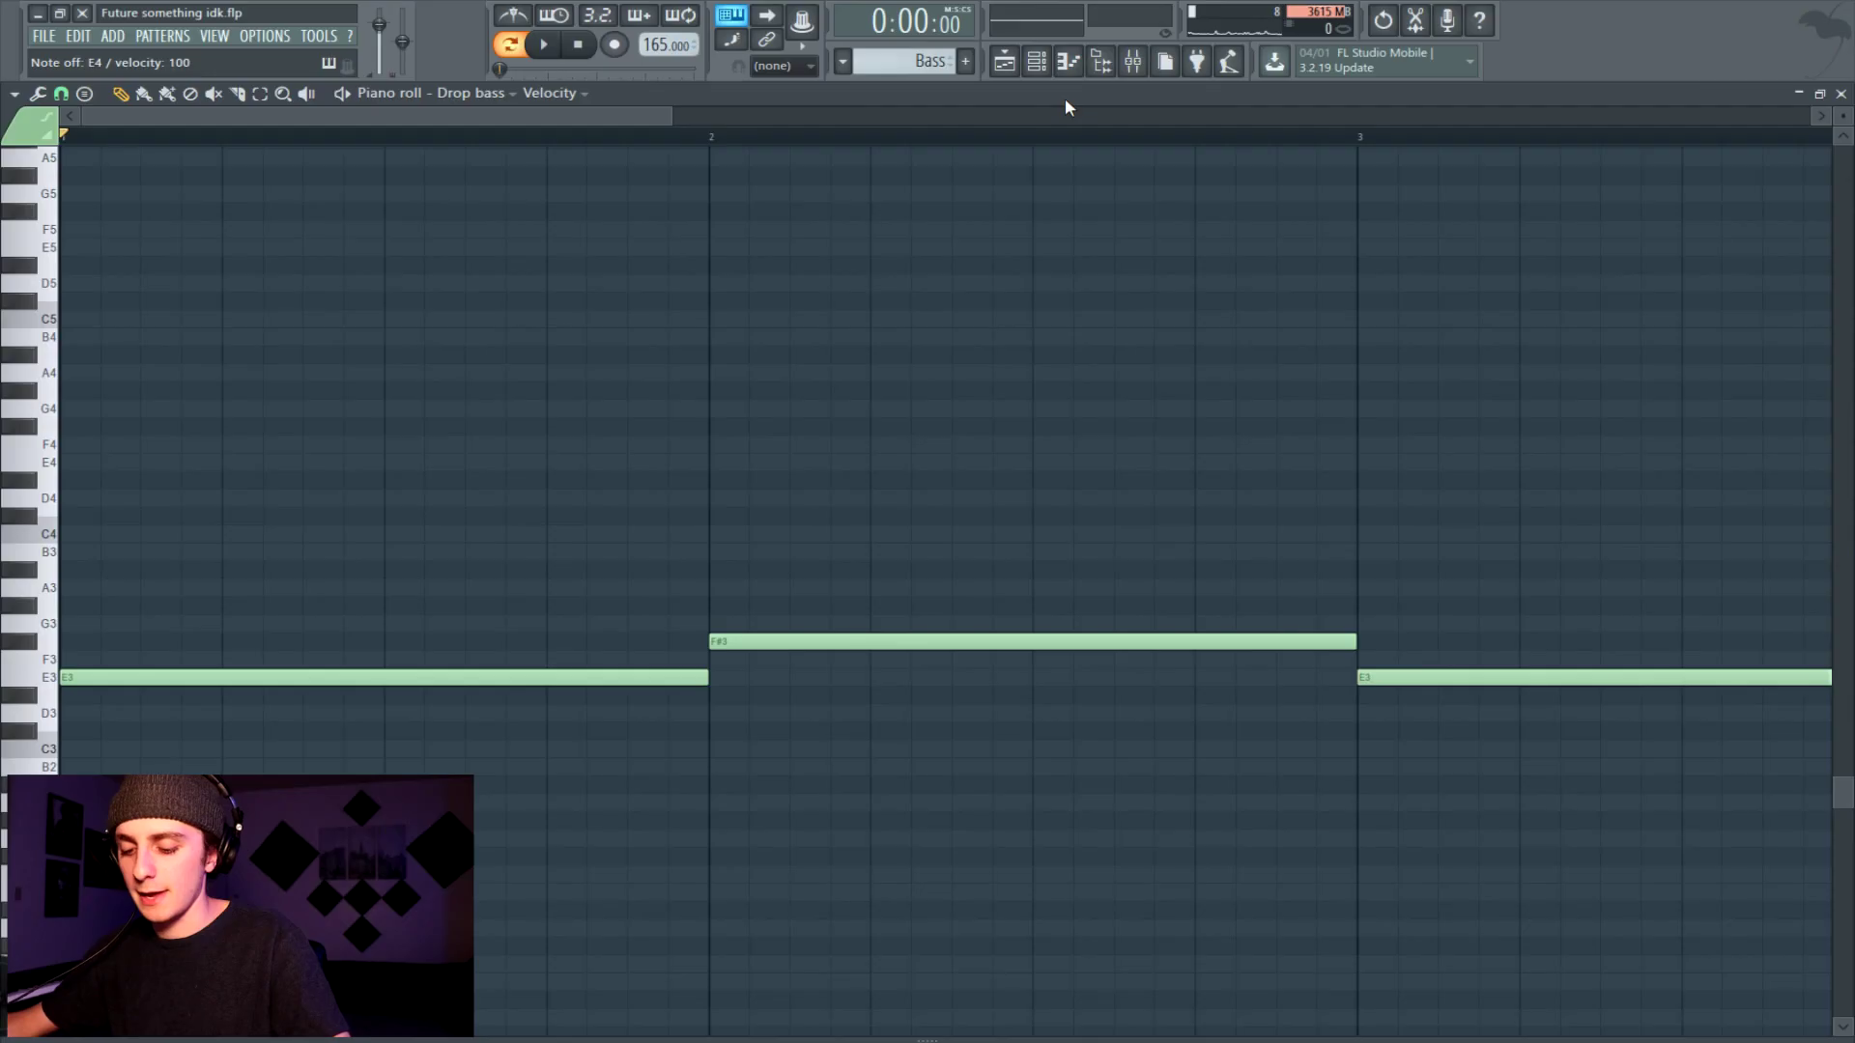
Transpose the Drop bass notes up an octave, select the Bass clip and listen to the arrangement.
key(ctrl+Up)
key(space)
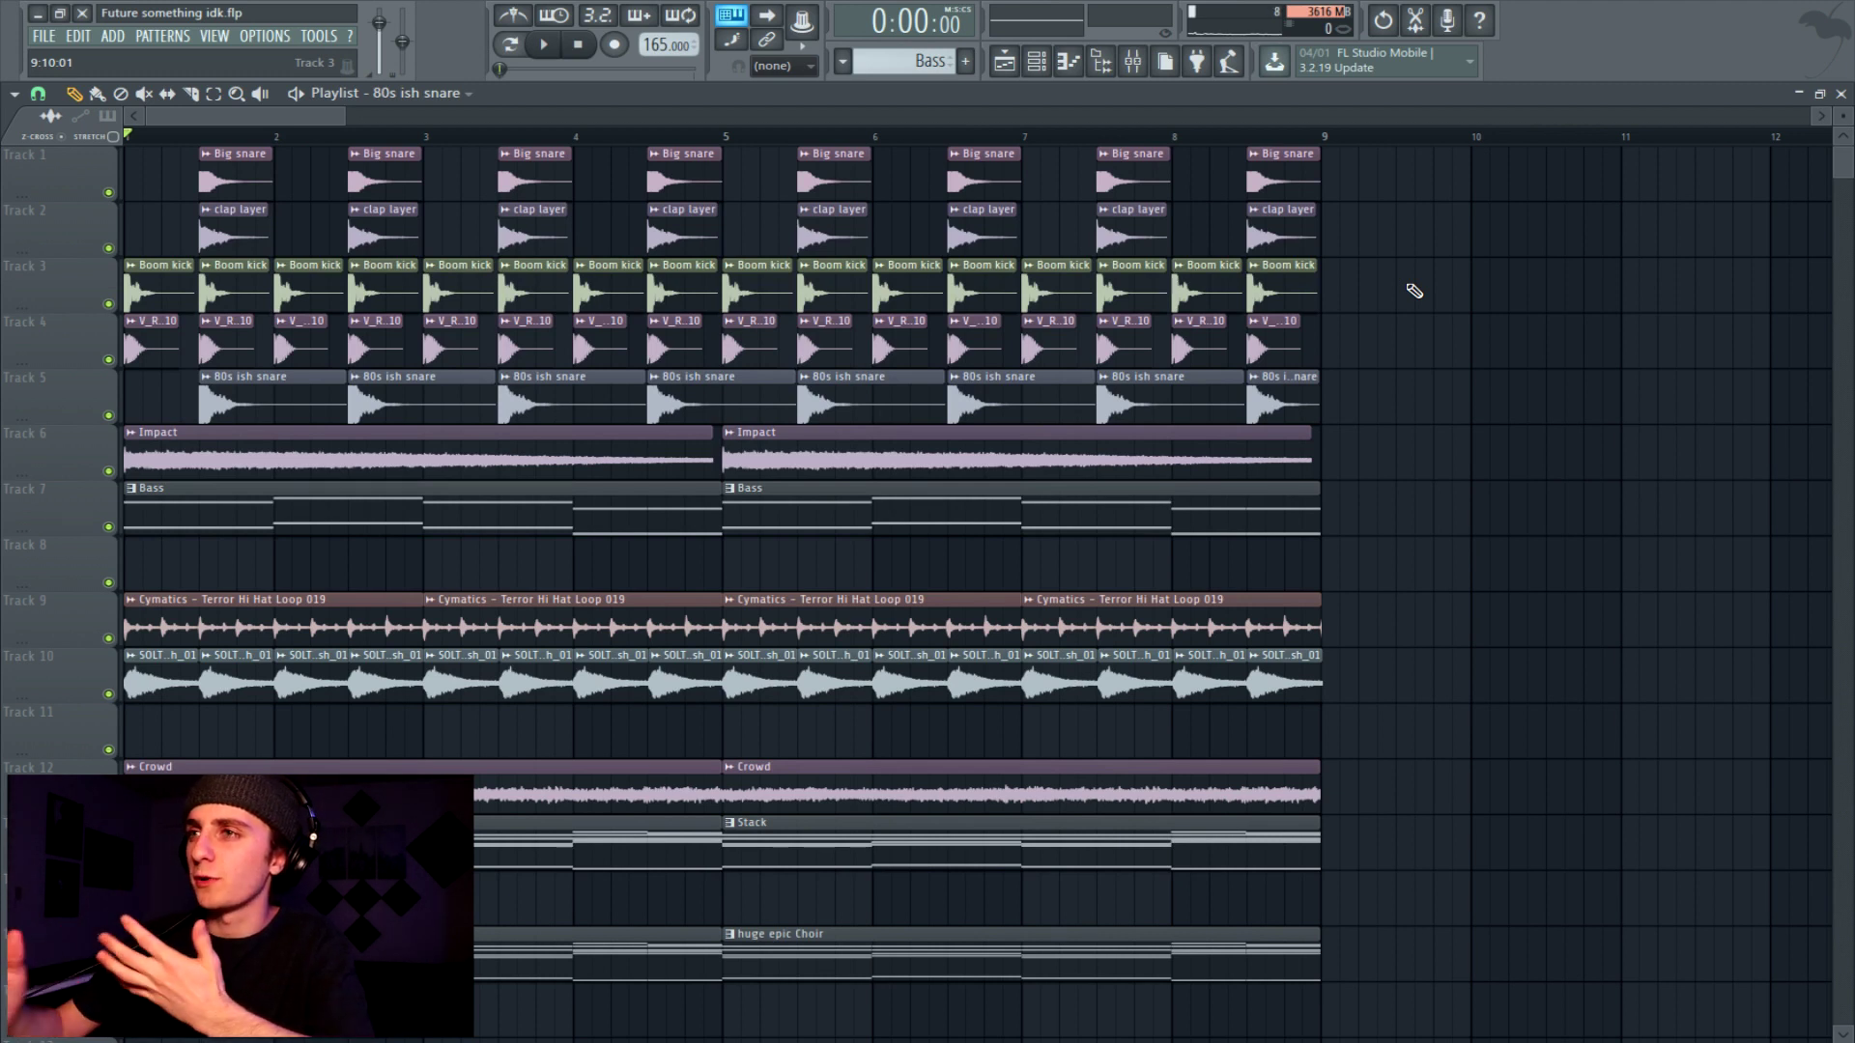
click(466, 506)
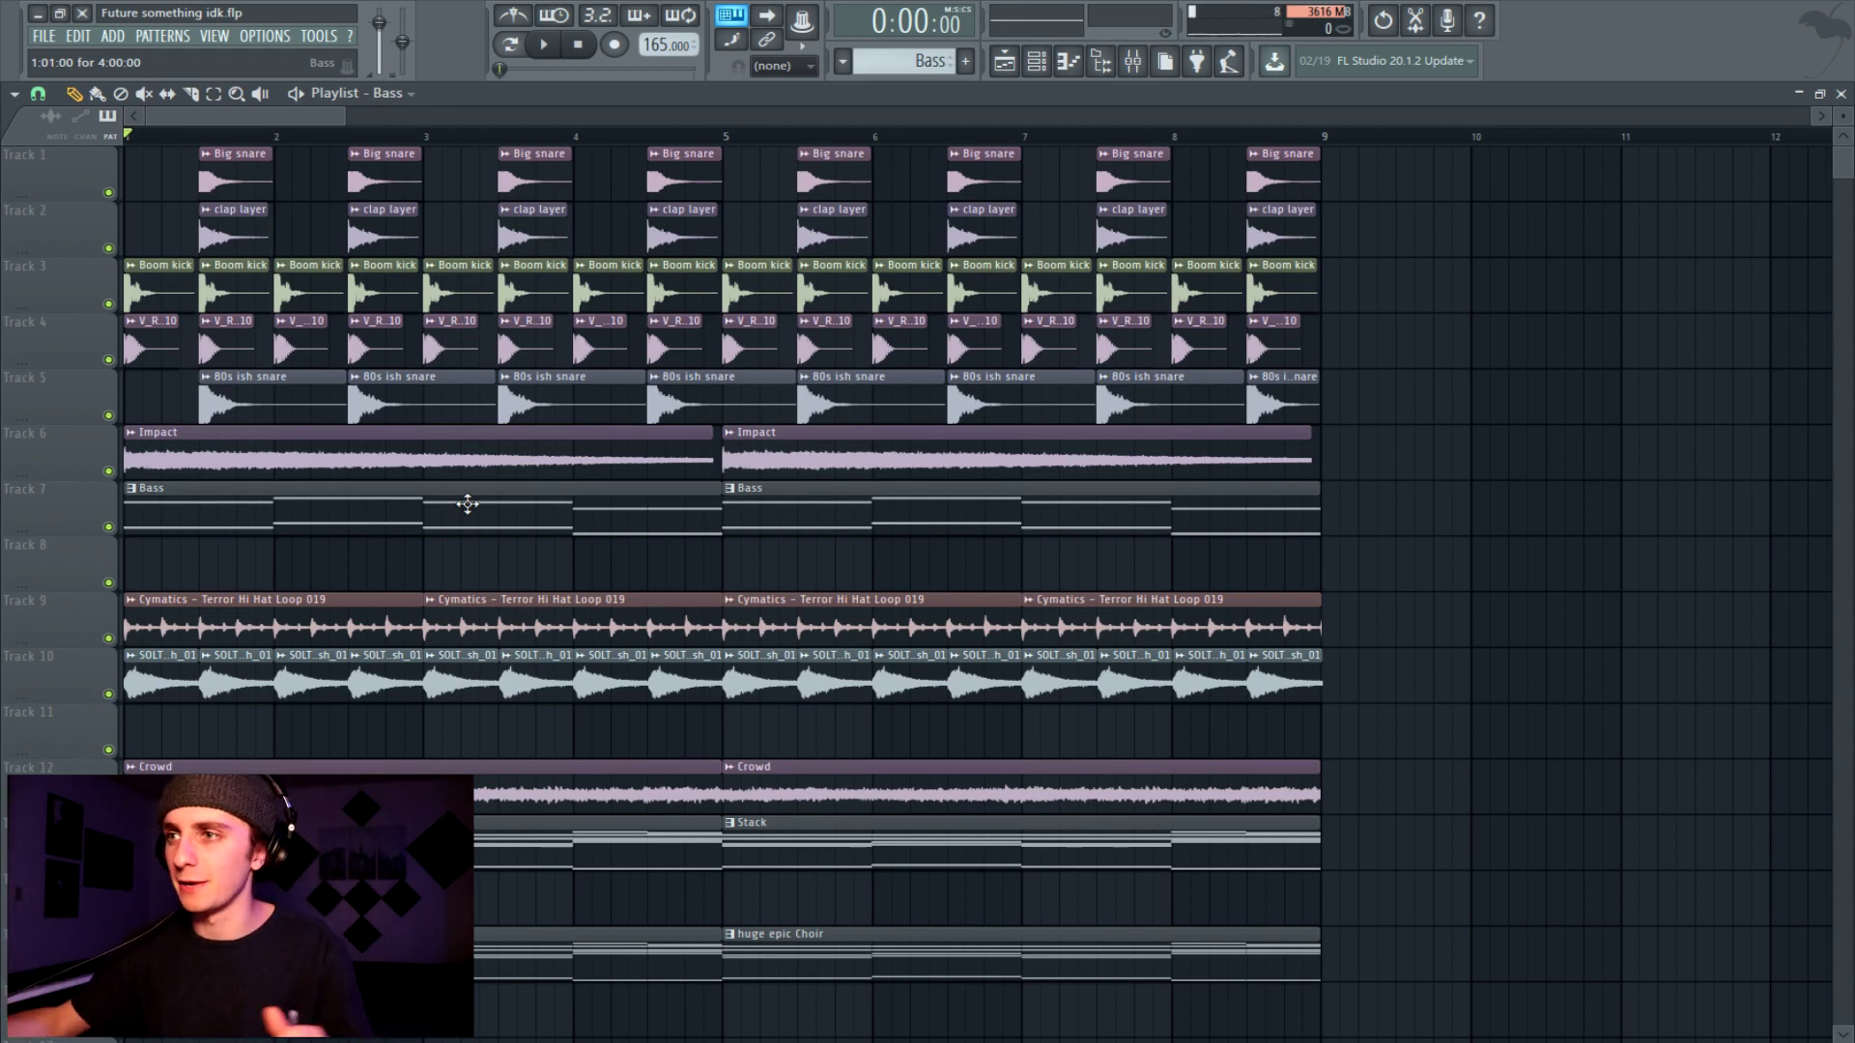
key(space)
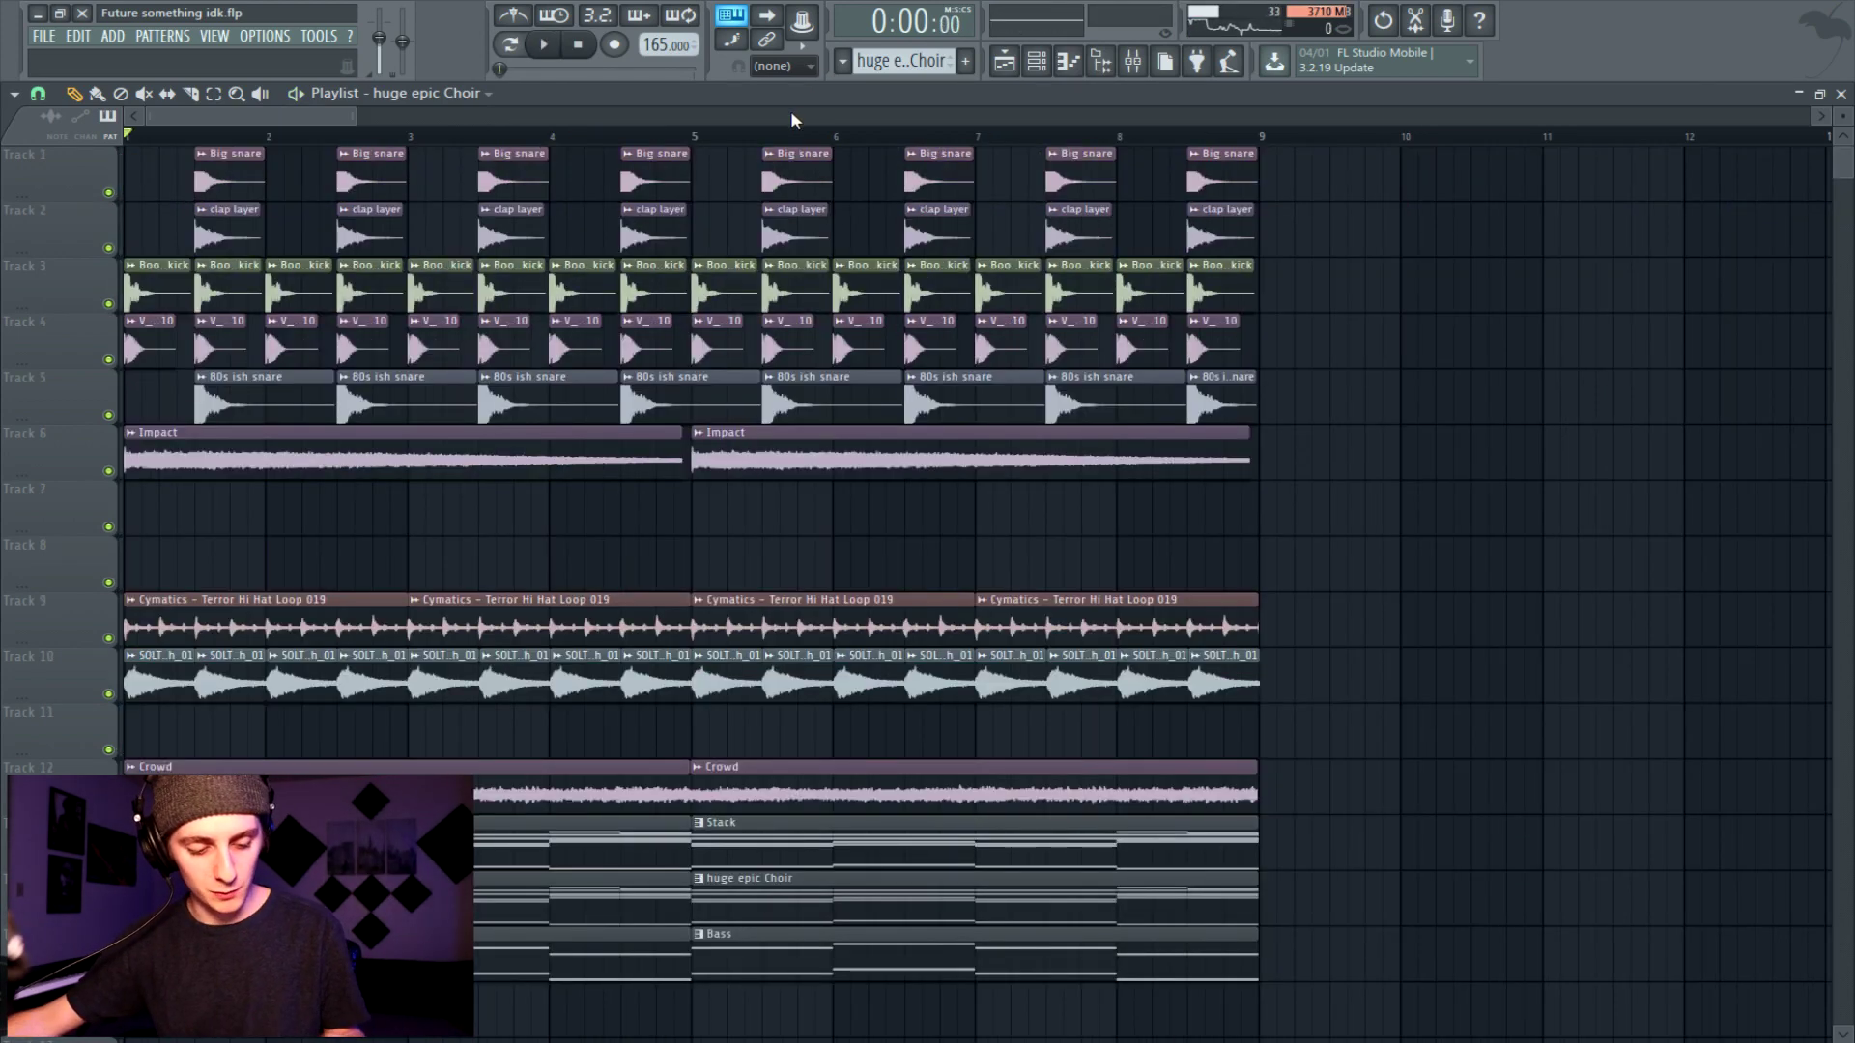
Move all the drop clips in the playlist eight bars later to start at bar 9.
drag(1389, 151, 125, 1036)
drag(185, 639, 1322, 570)
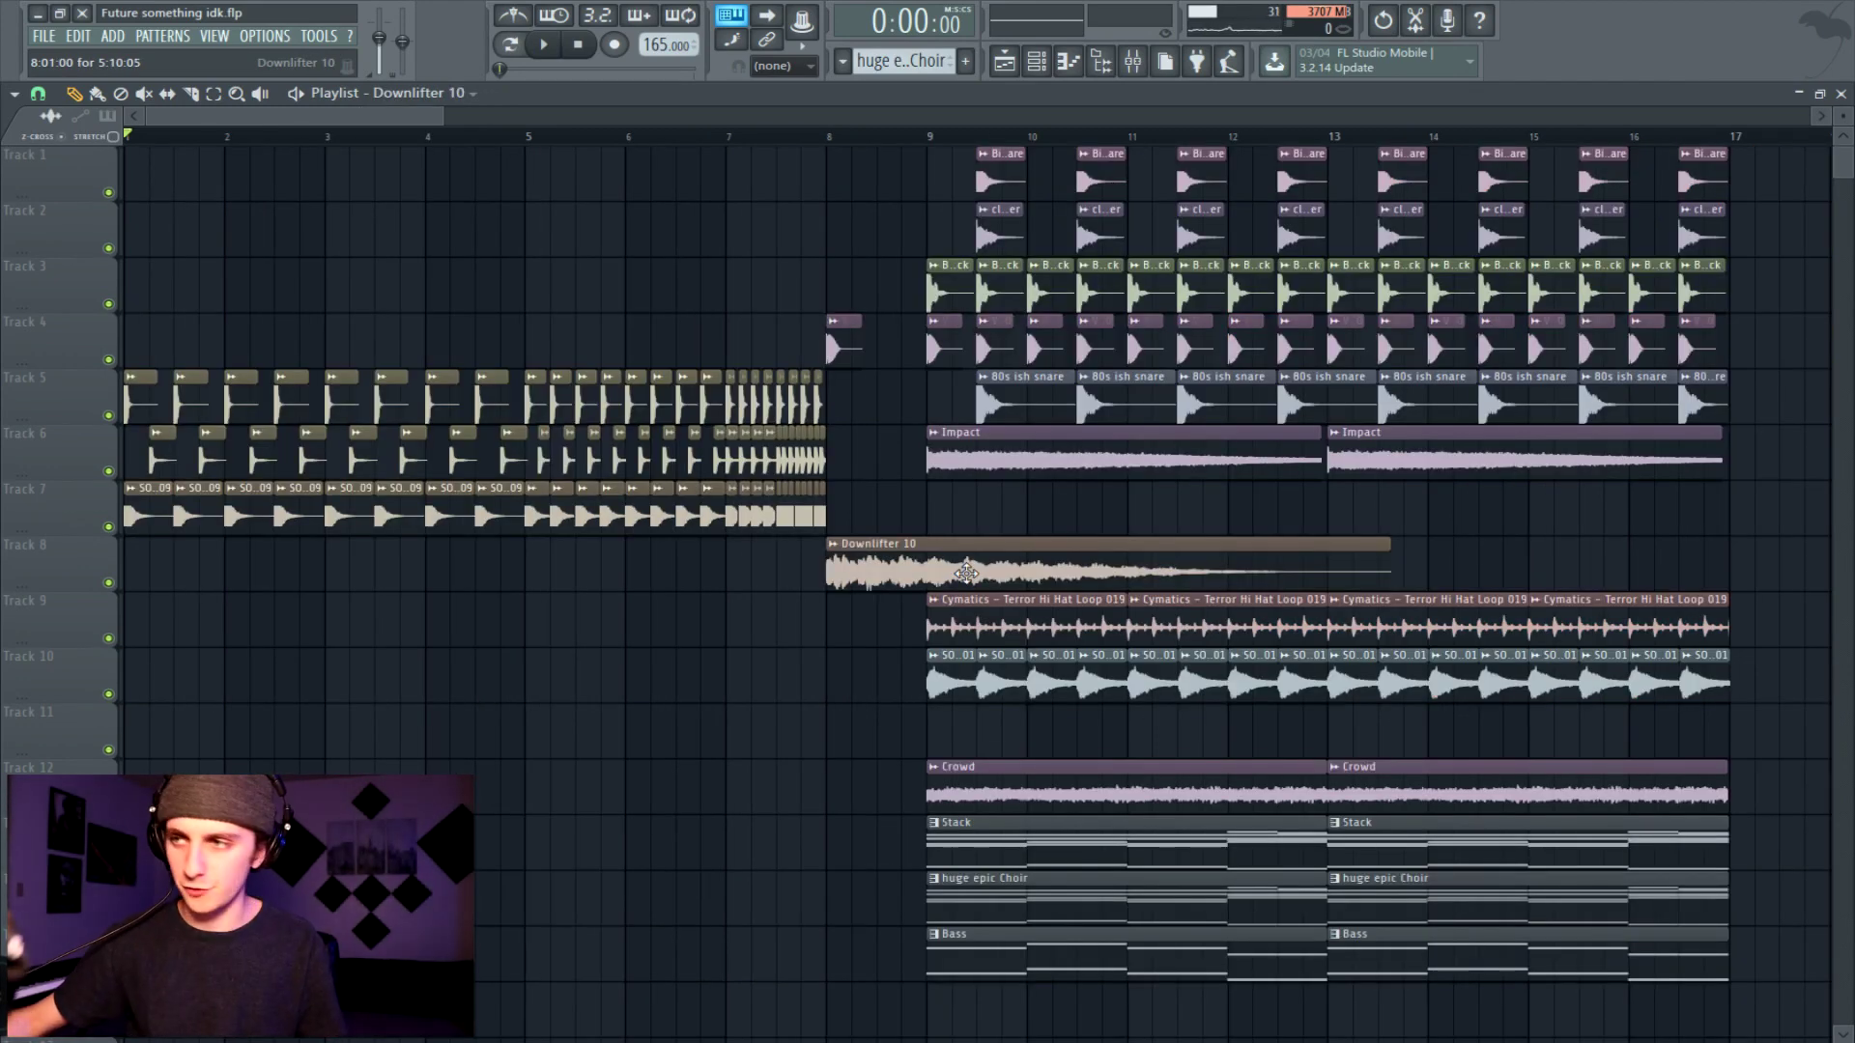
Move the Downlifter 10 clip on Track 8 to bar 1 and play the build-up into the drop.
drag(966, 573, 371, 573)
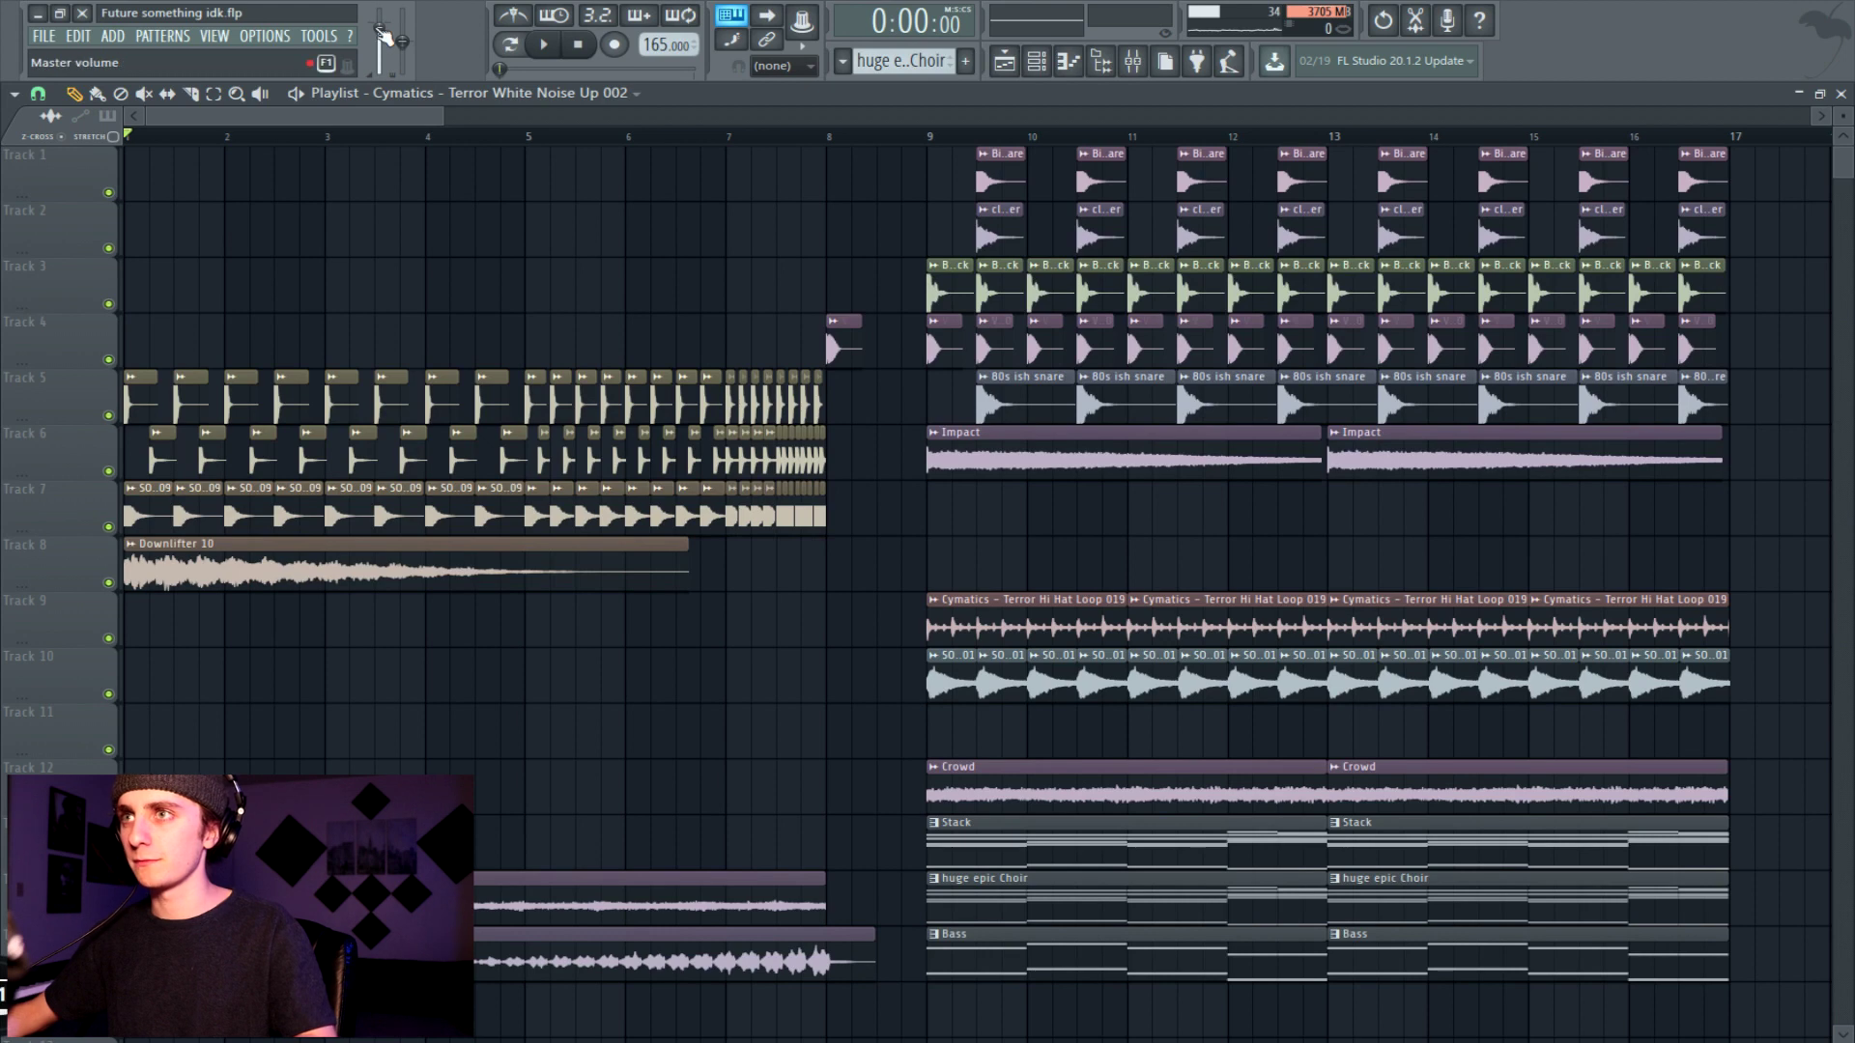
key(space)
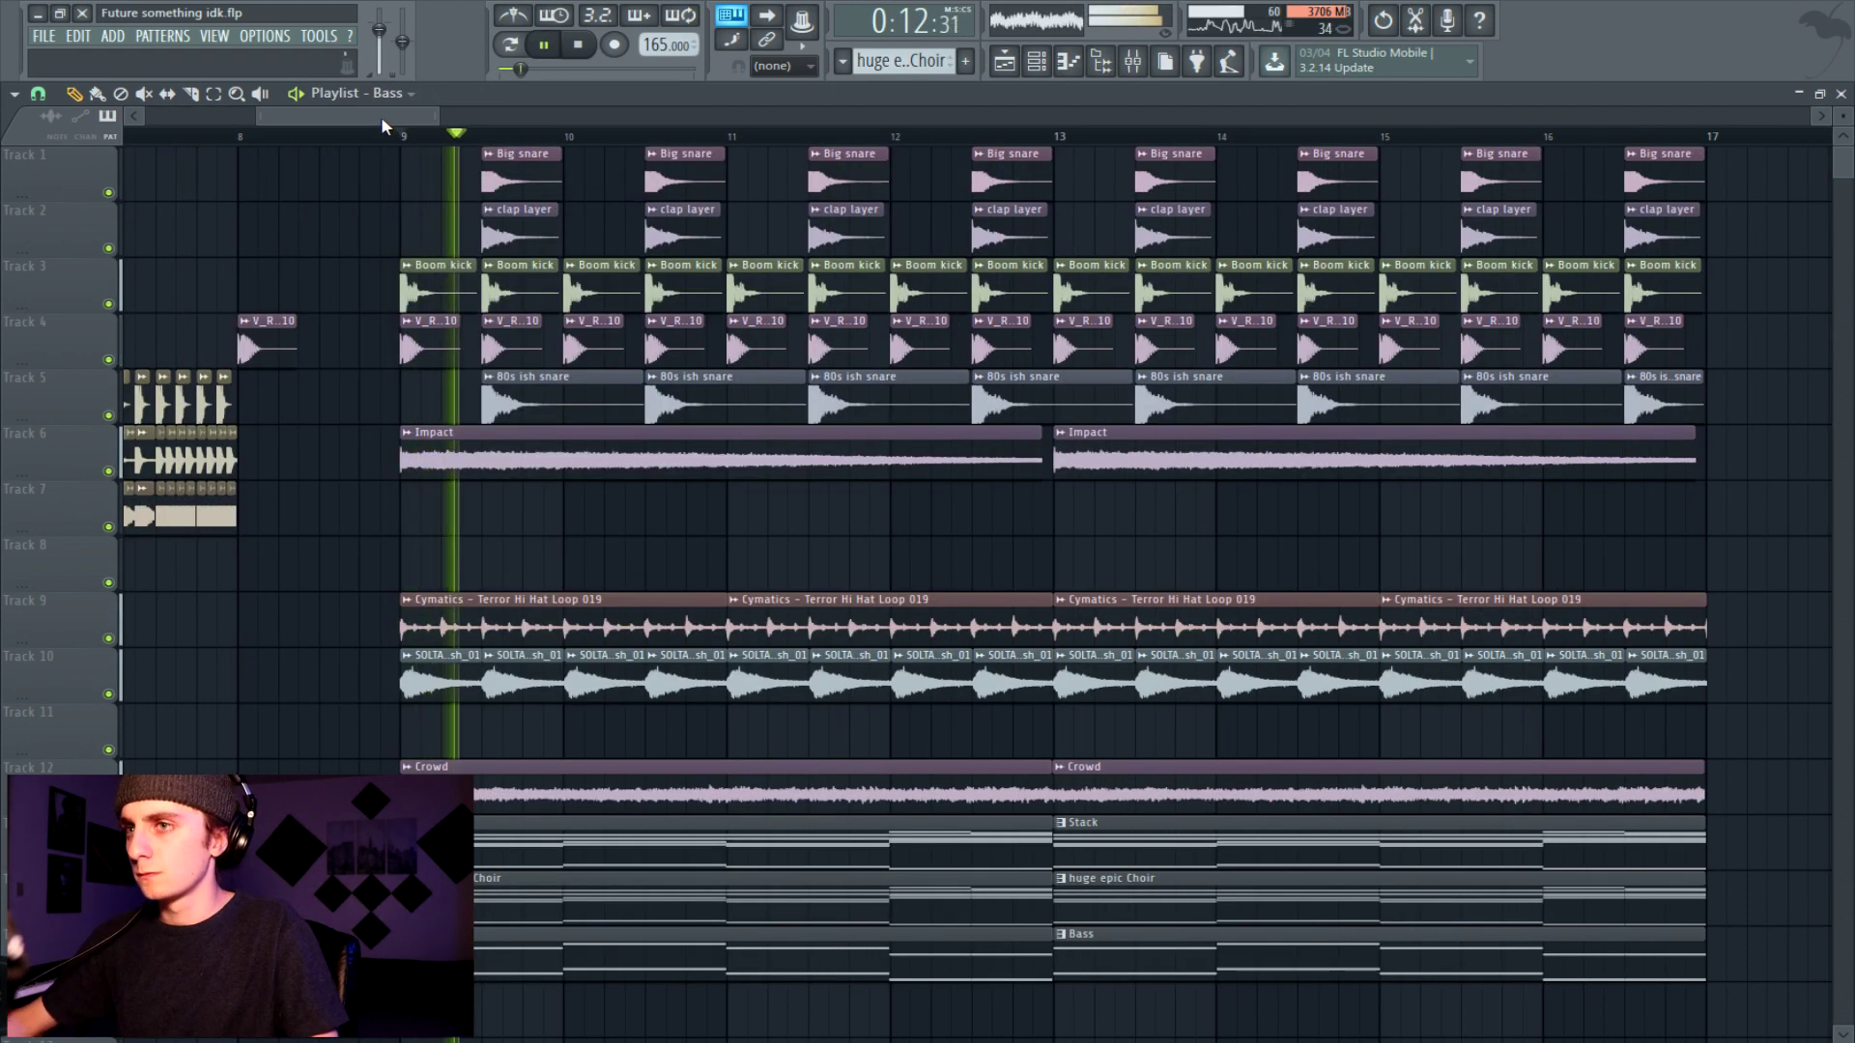
key(space)
Open the Stack pattern's Stack 3 notes from the playlist, select the chord notes and delete them.
double_click(628, 827)
drag(307, 1024, 169, 29)
drag(346, 262, 249, 268)
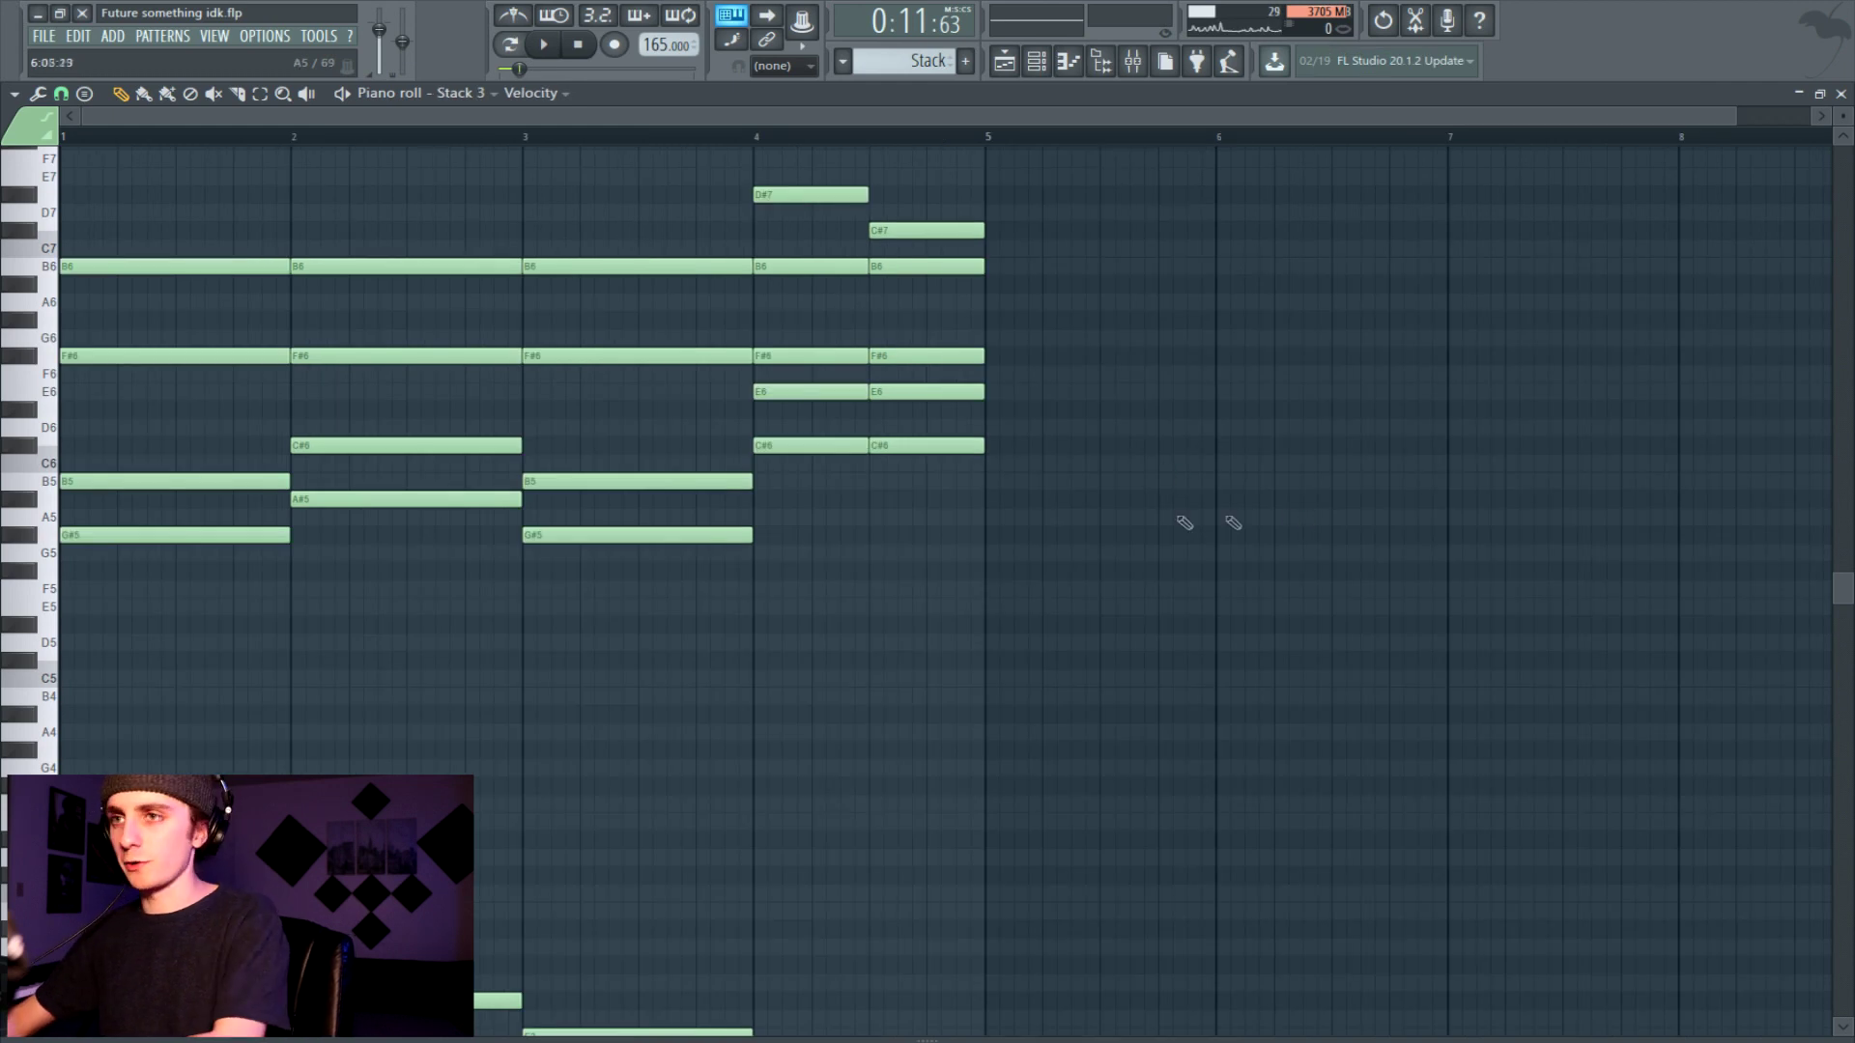
key(Delete)
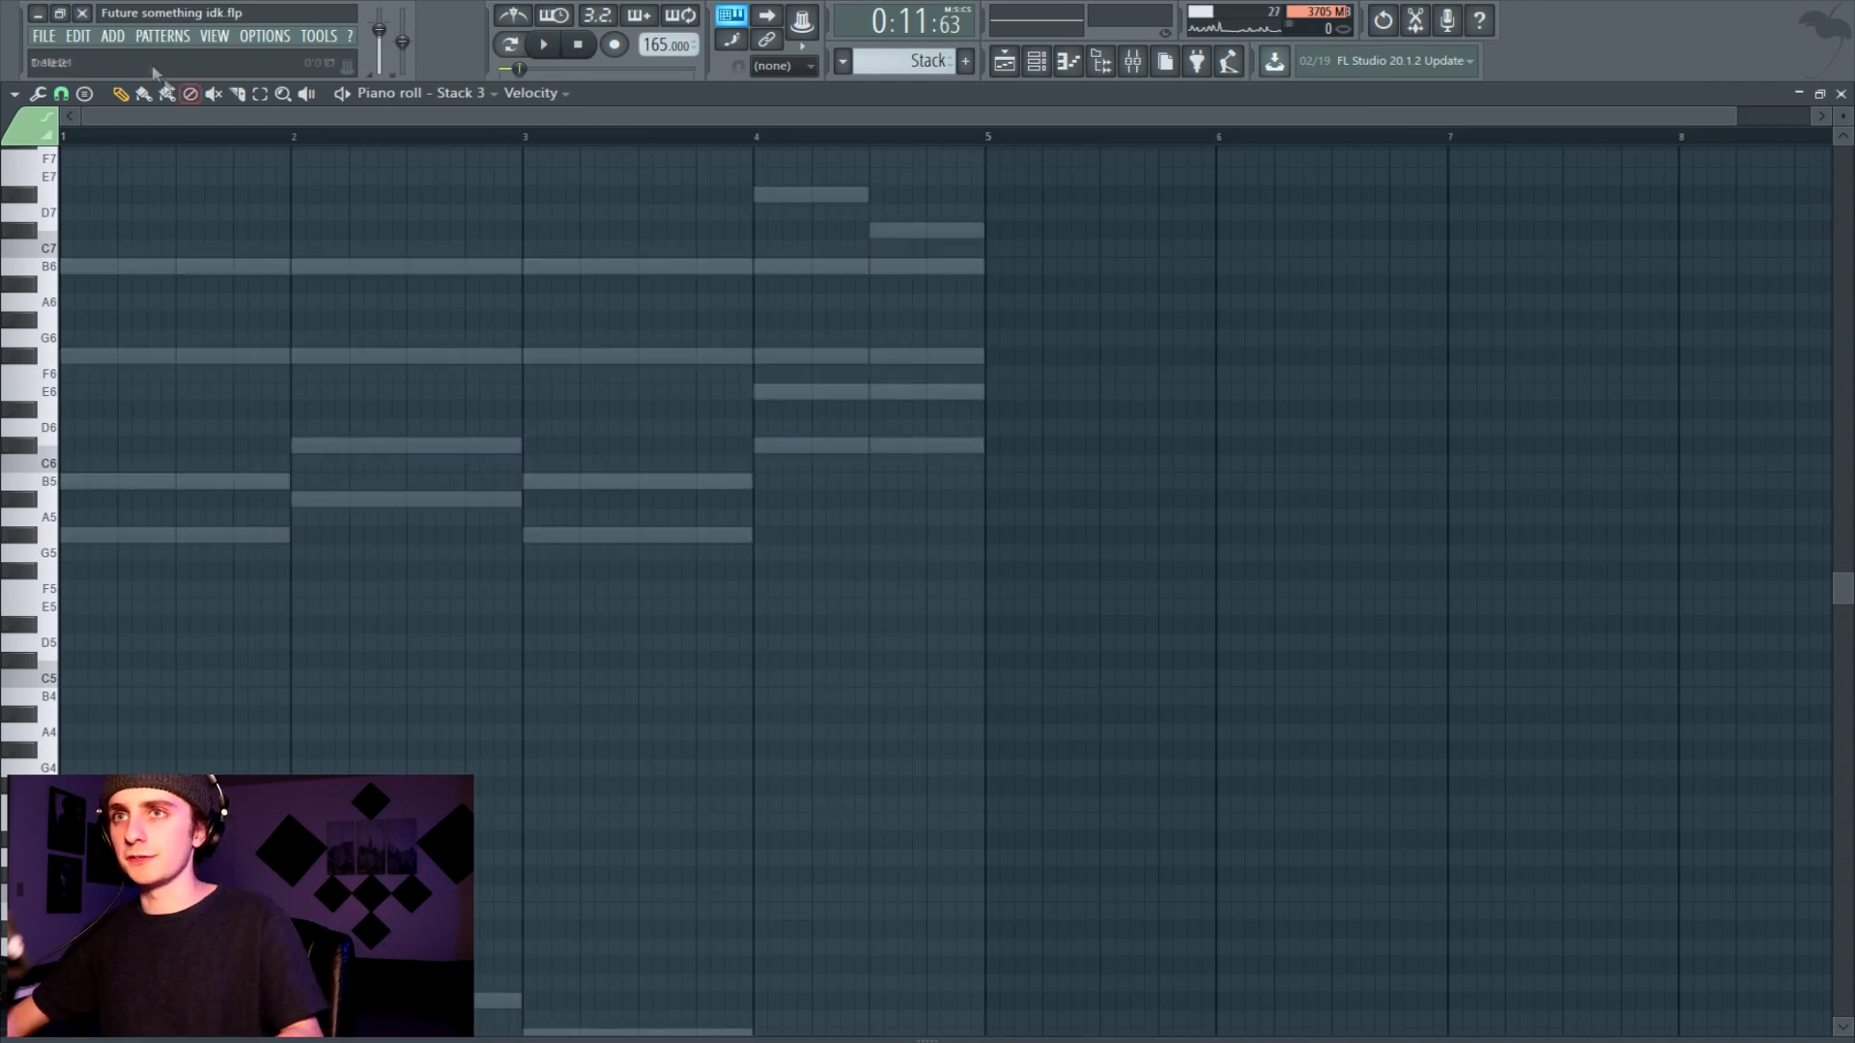
click(82, 46)
click(113, 124)
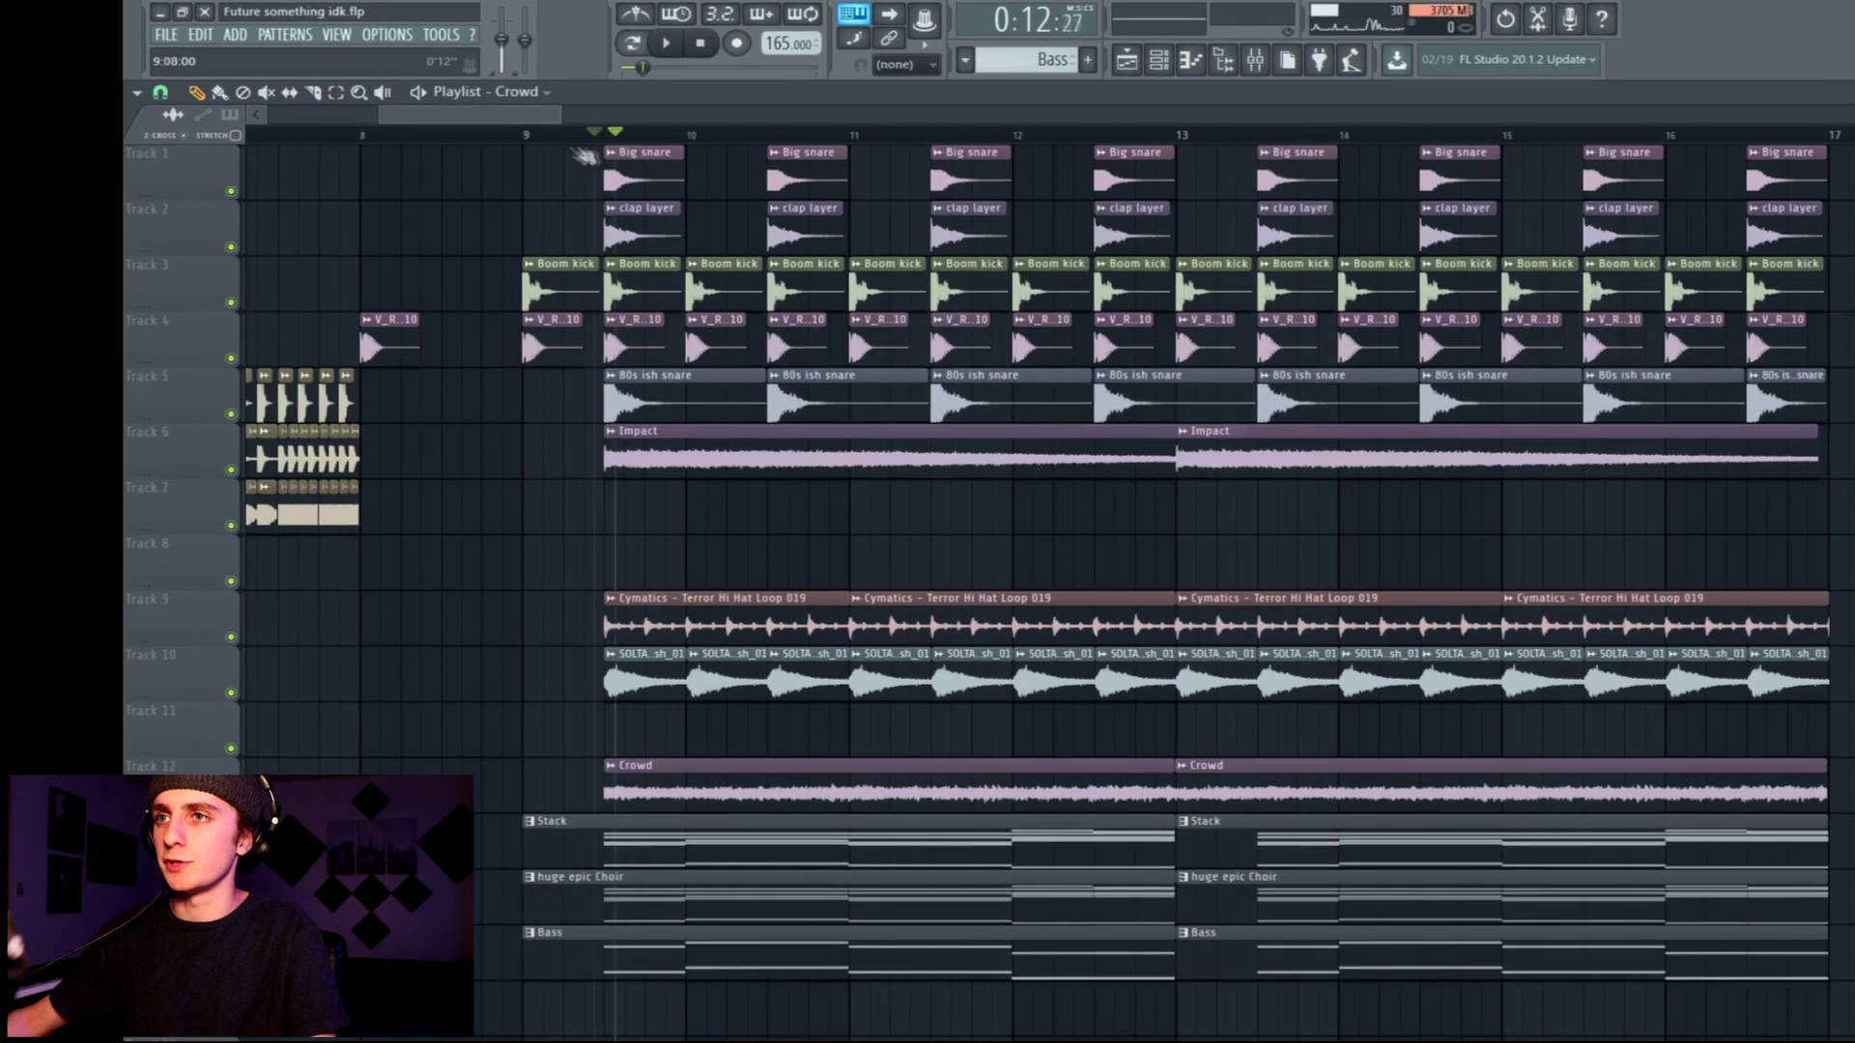
Play back the opening bars of the drop to check the trimmed clips.
key(space)
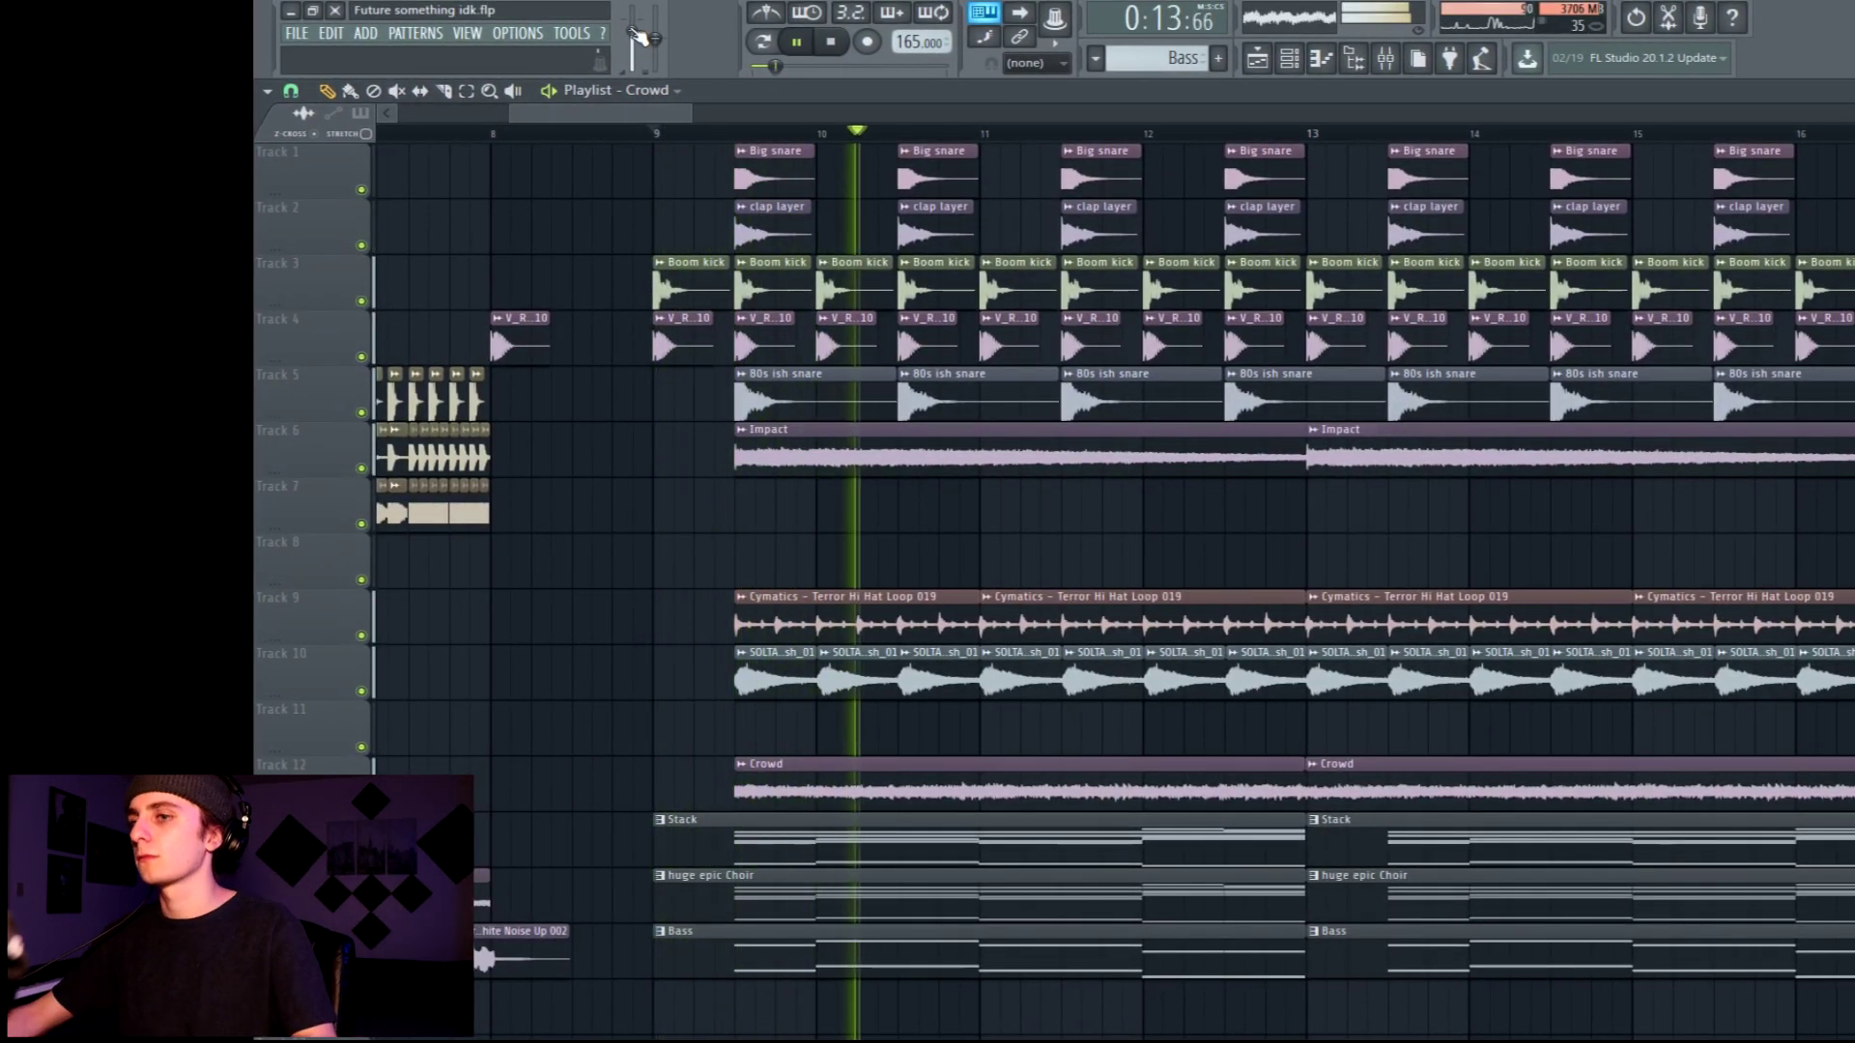
key(space)
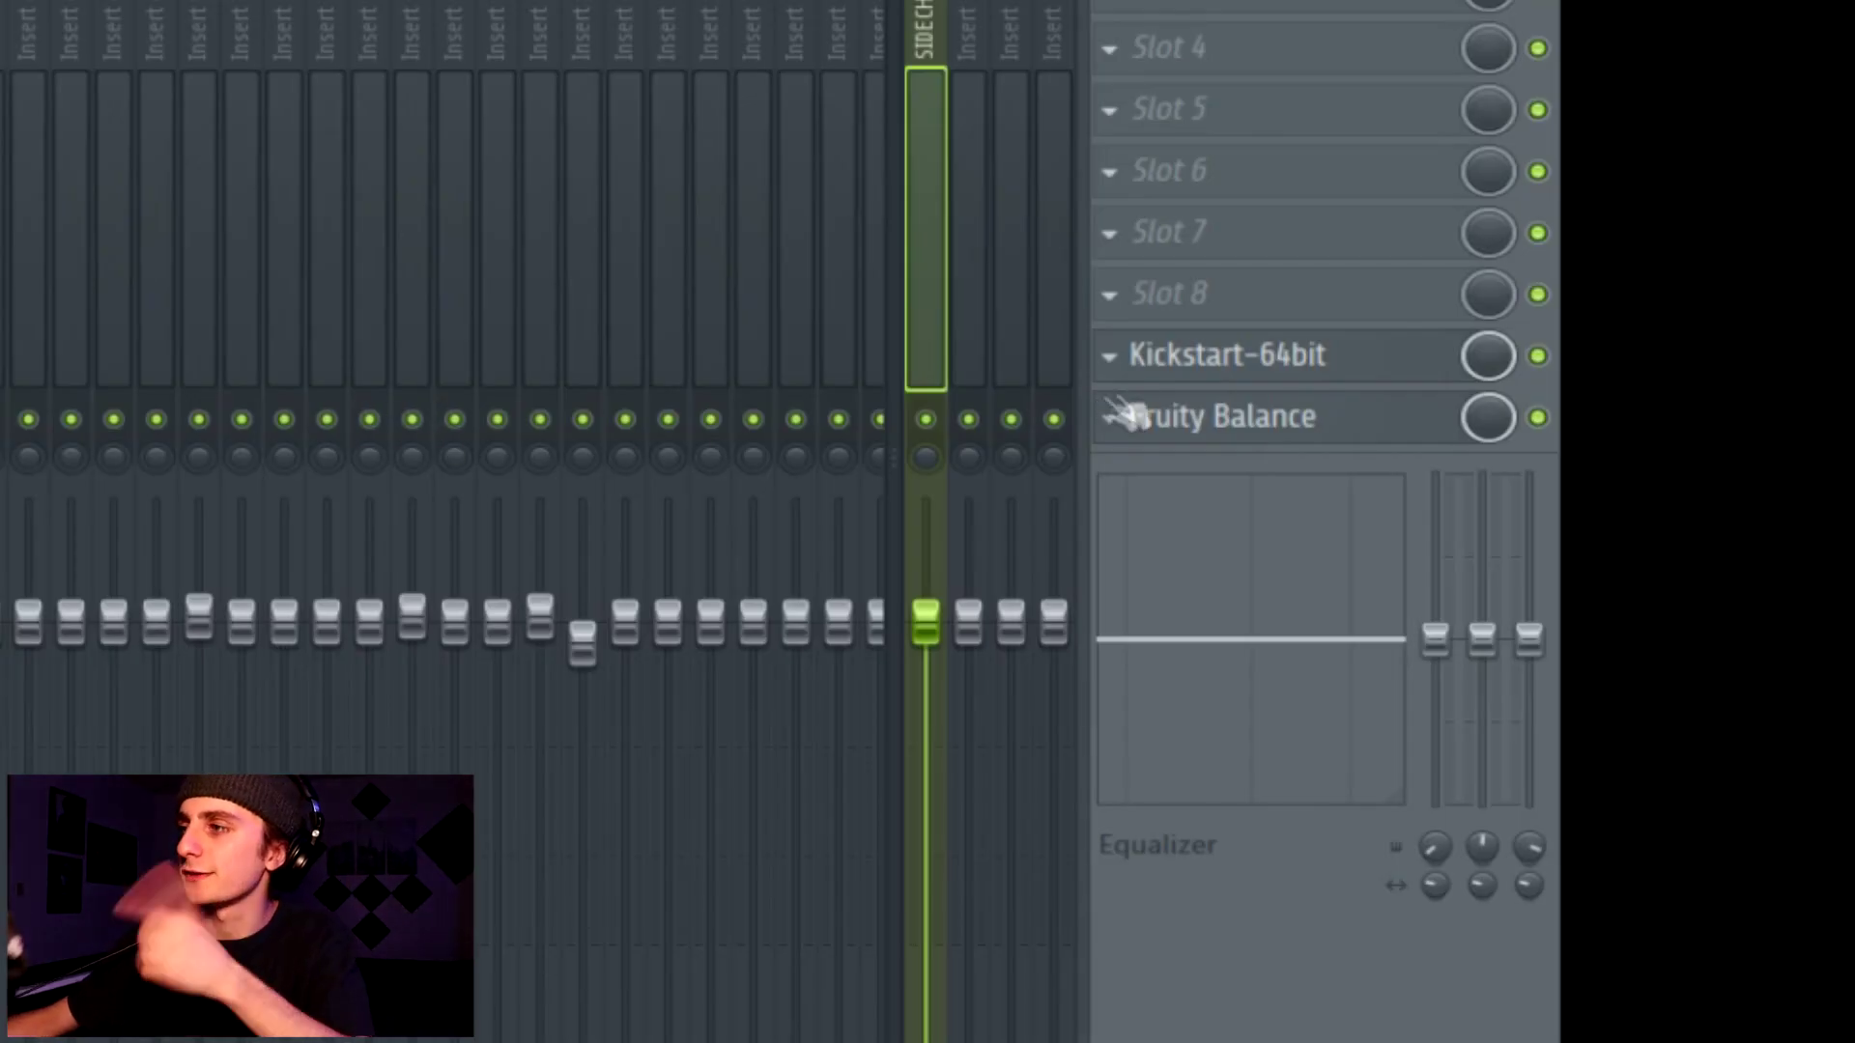
Open Fruity Balance on the sidechain mixer track and rename the Sidechain envelope automation as porterleium trick.
click(1208, 424)
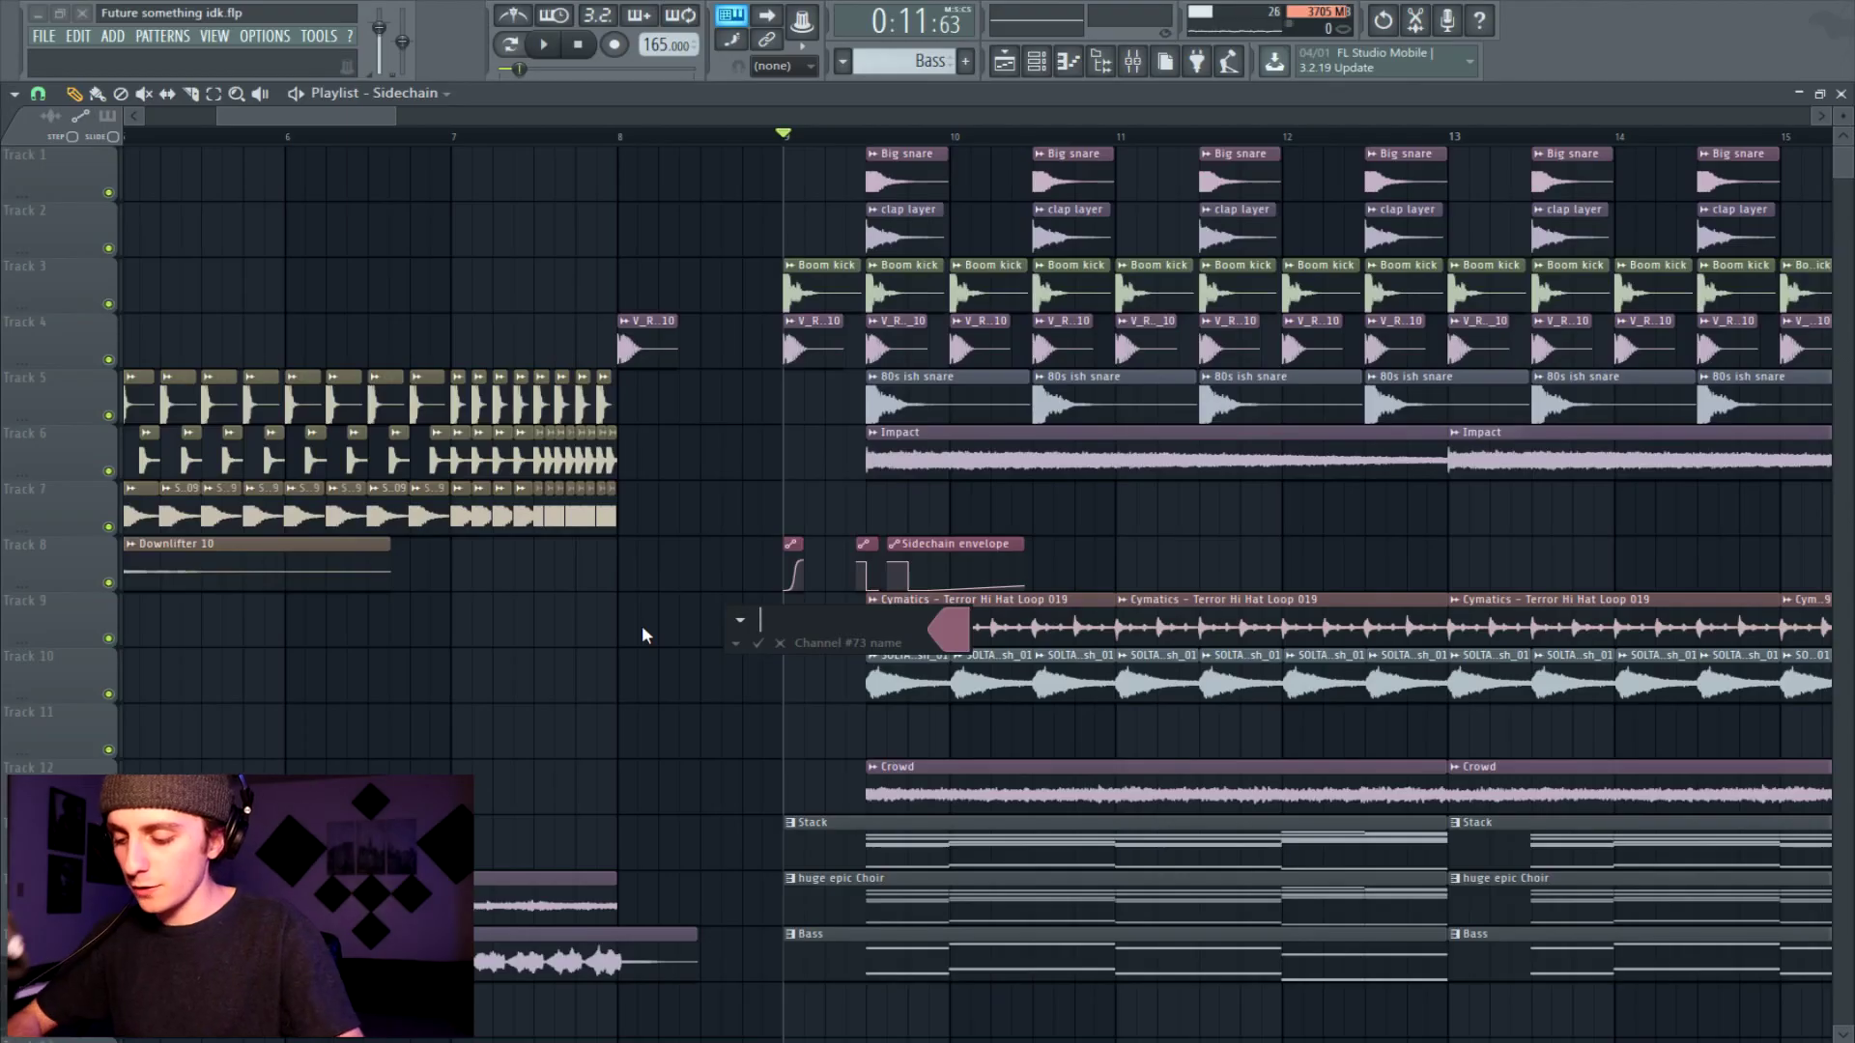
text(porterl)
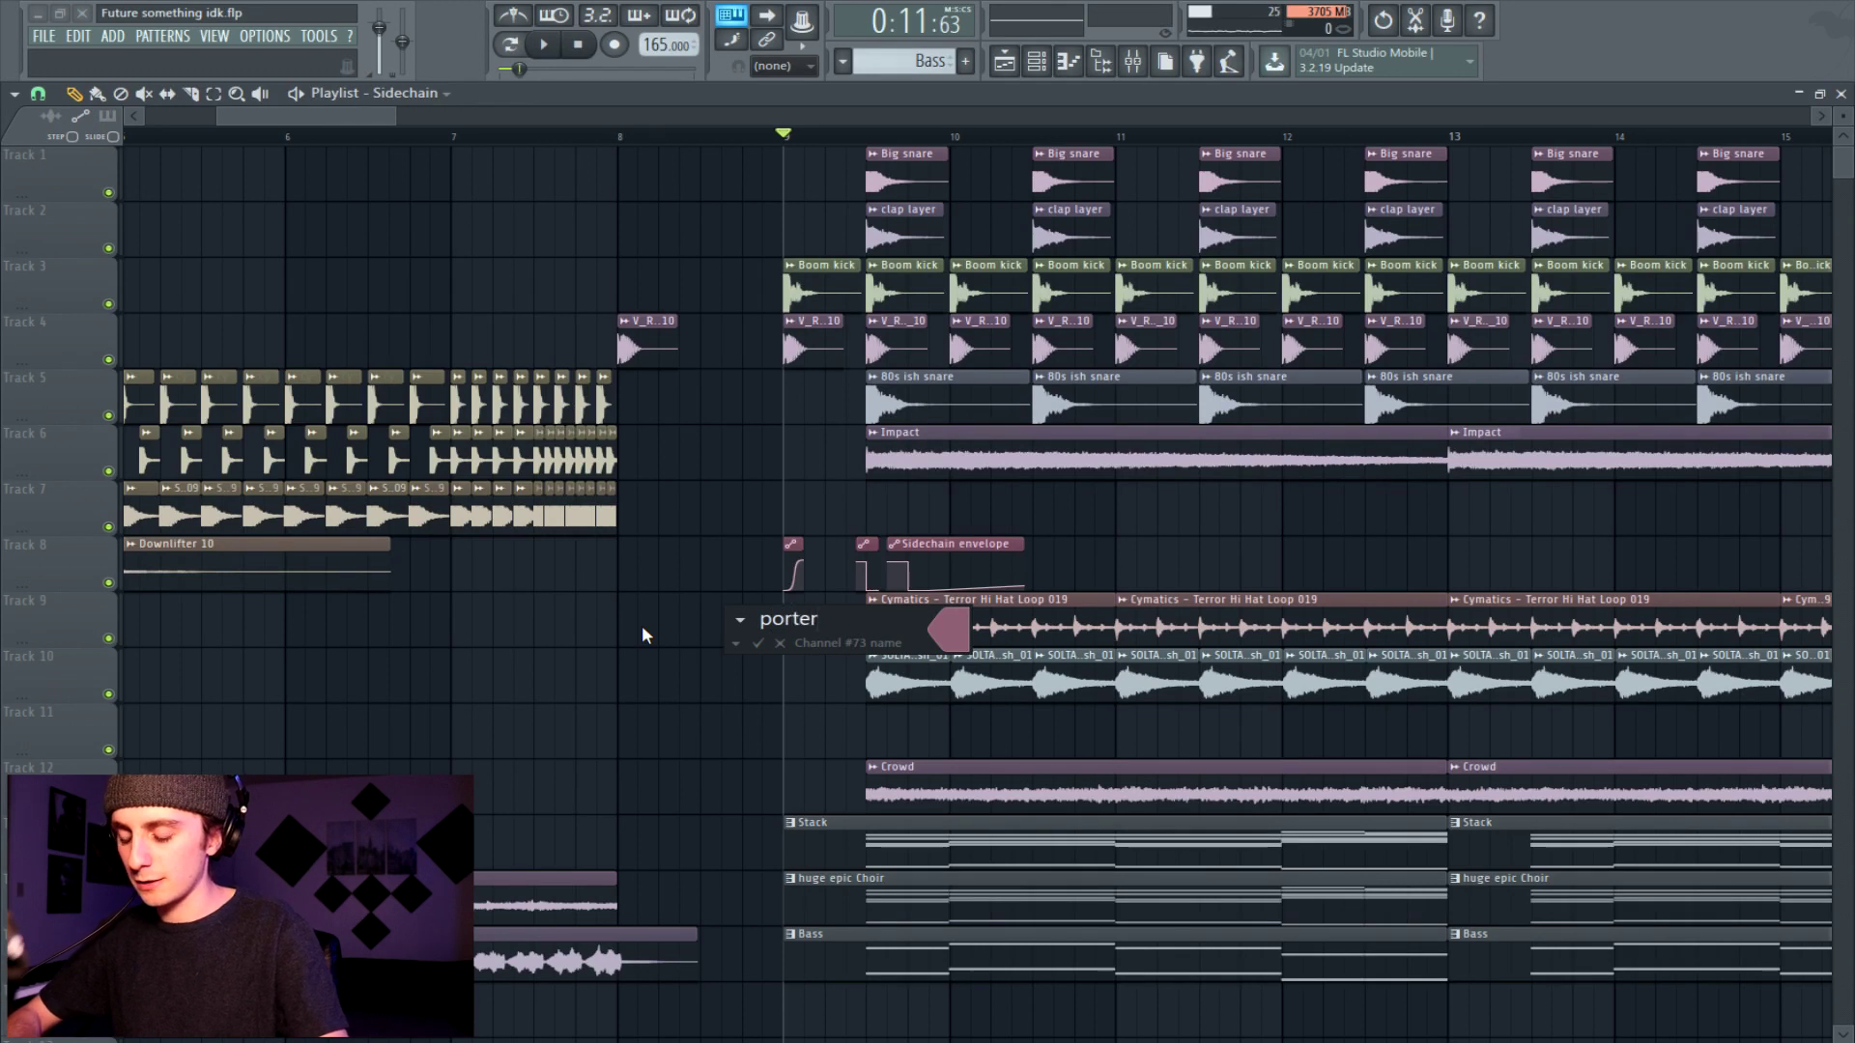
text(eium trick)
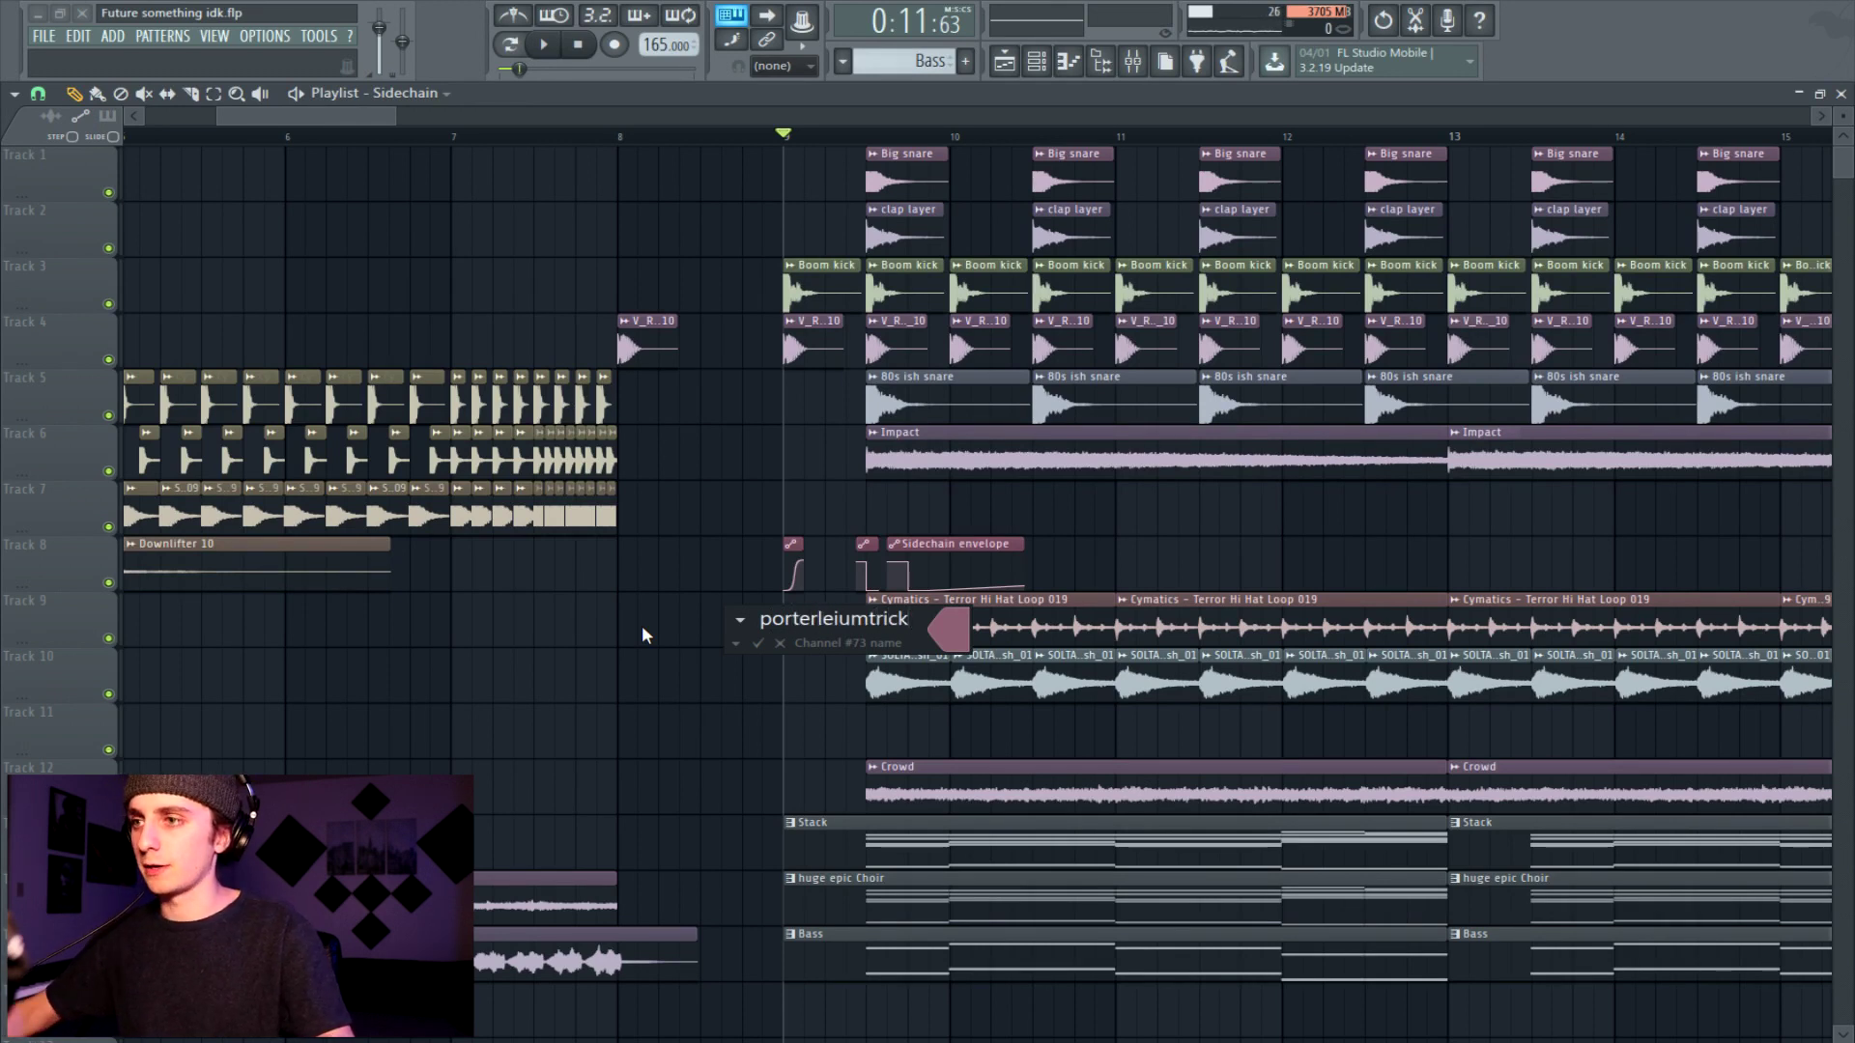
click(862, 621)
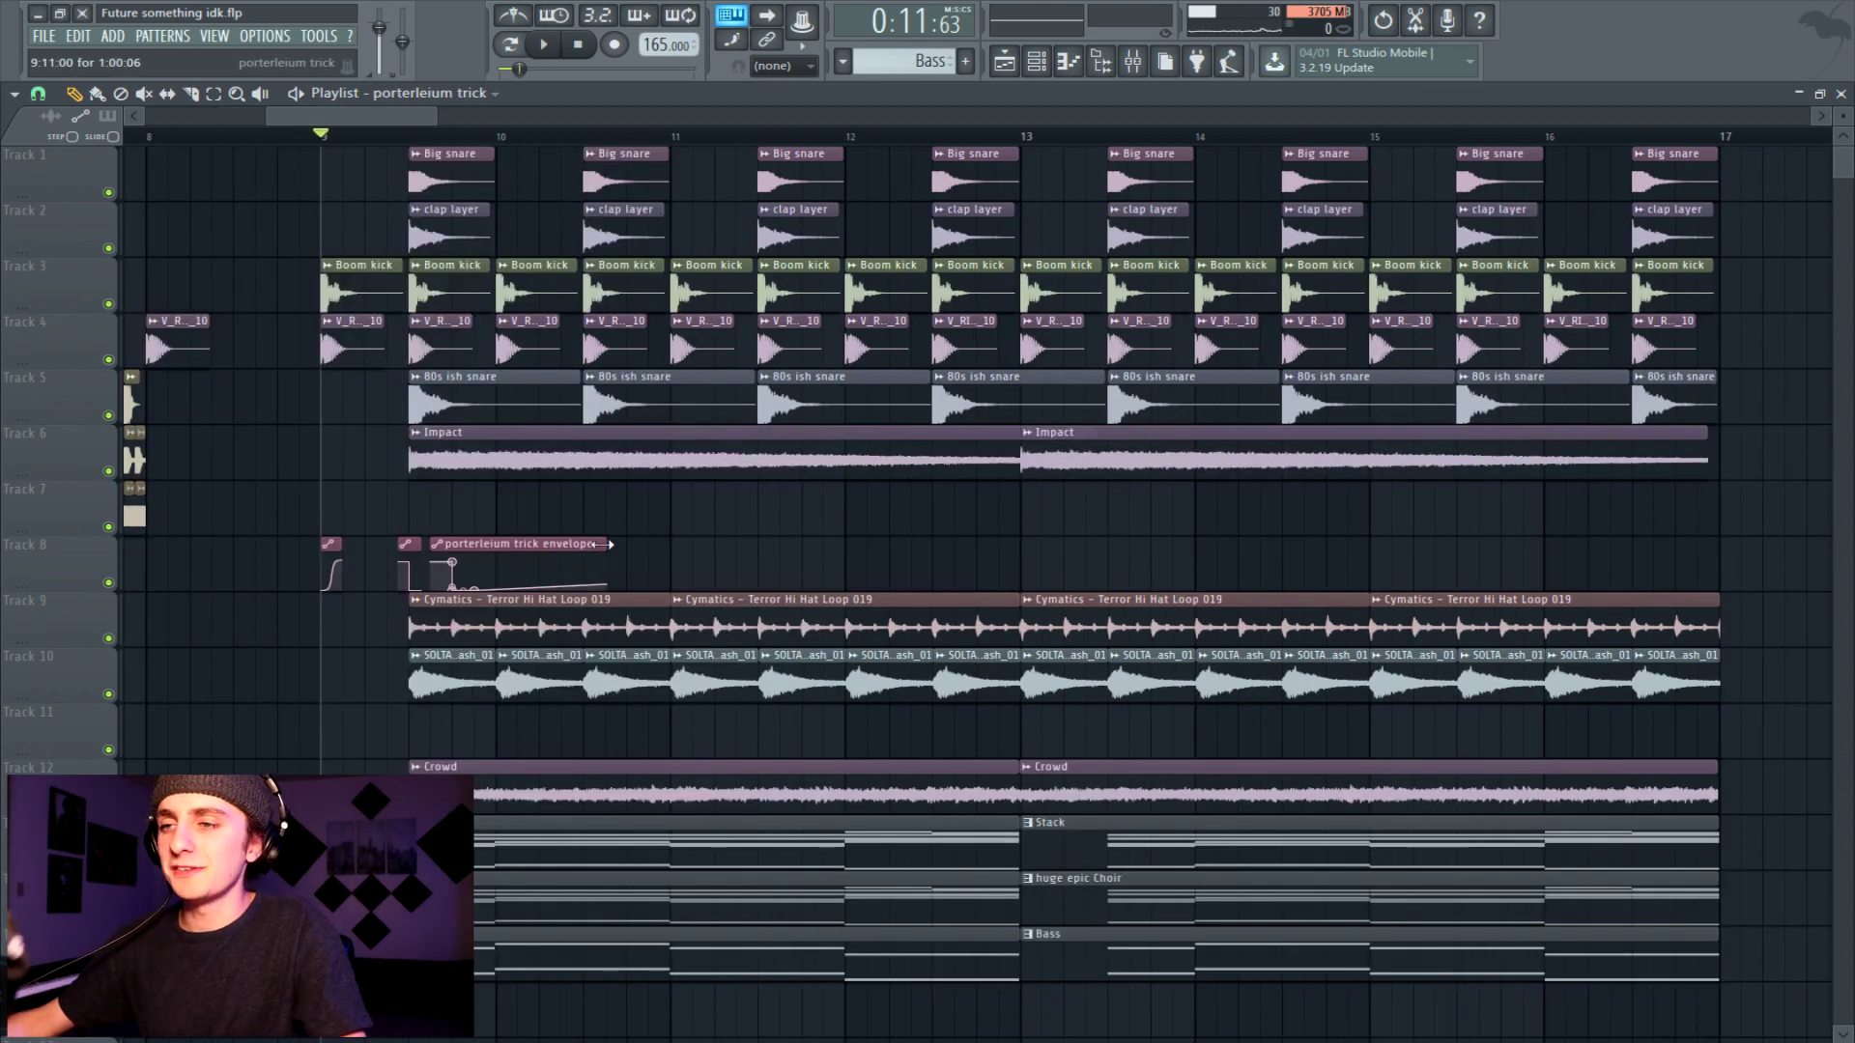
Examine the porterleium trick envelope clips on Track 8 while moving playback around the first kicks of bar 9.
drag(437, 123, 309, 114)
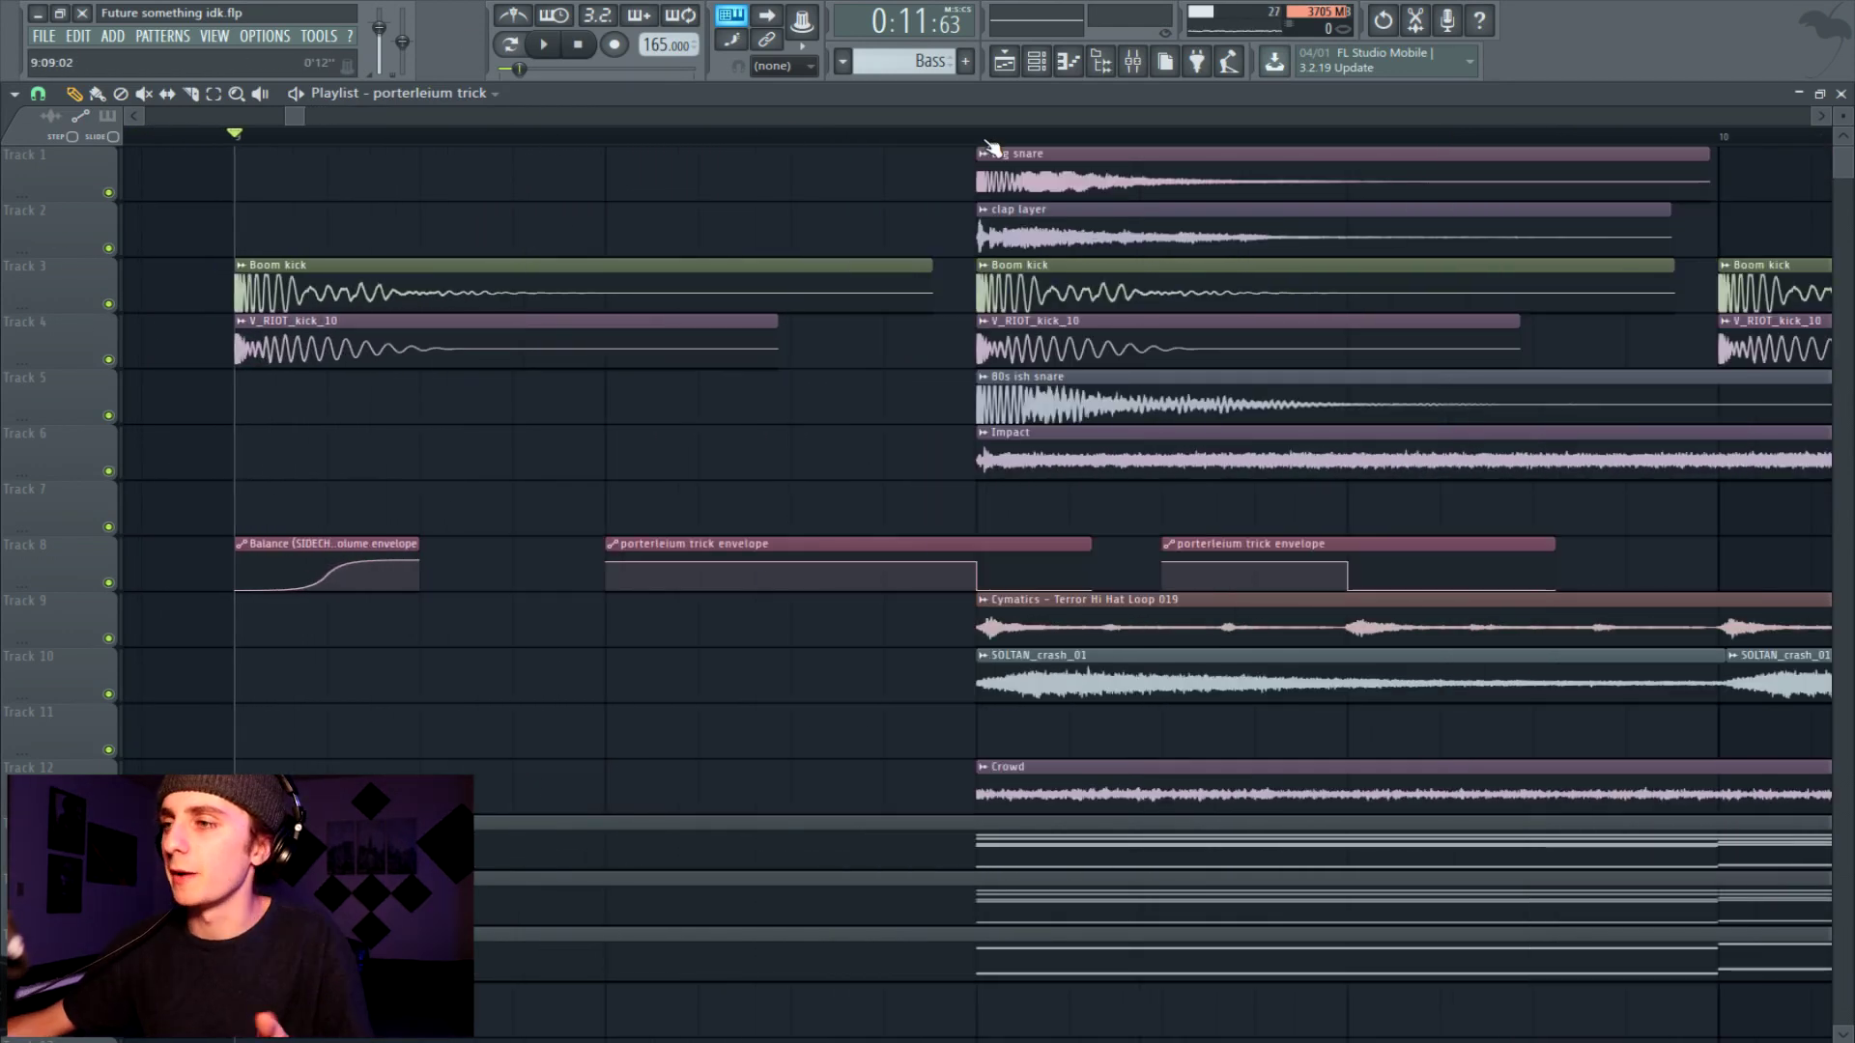
drag(691, 141, 993, 188)
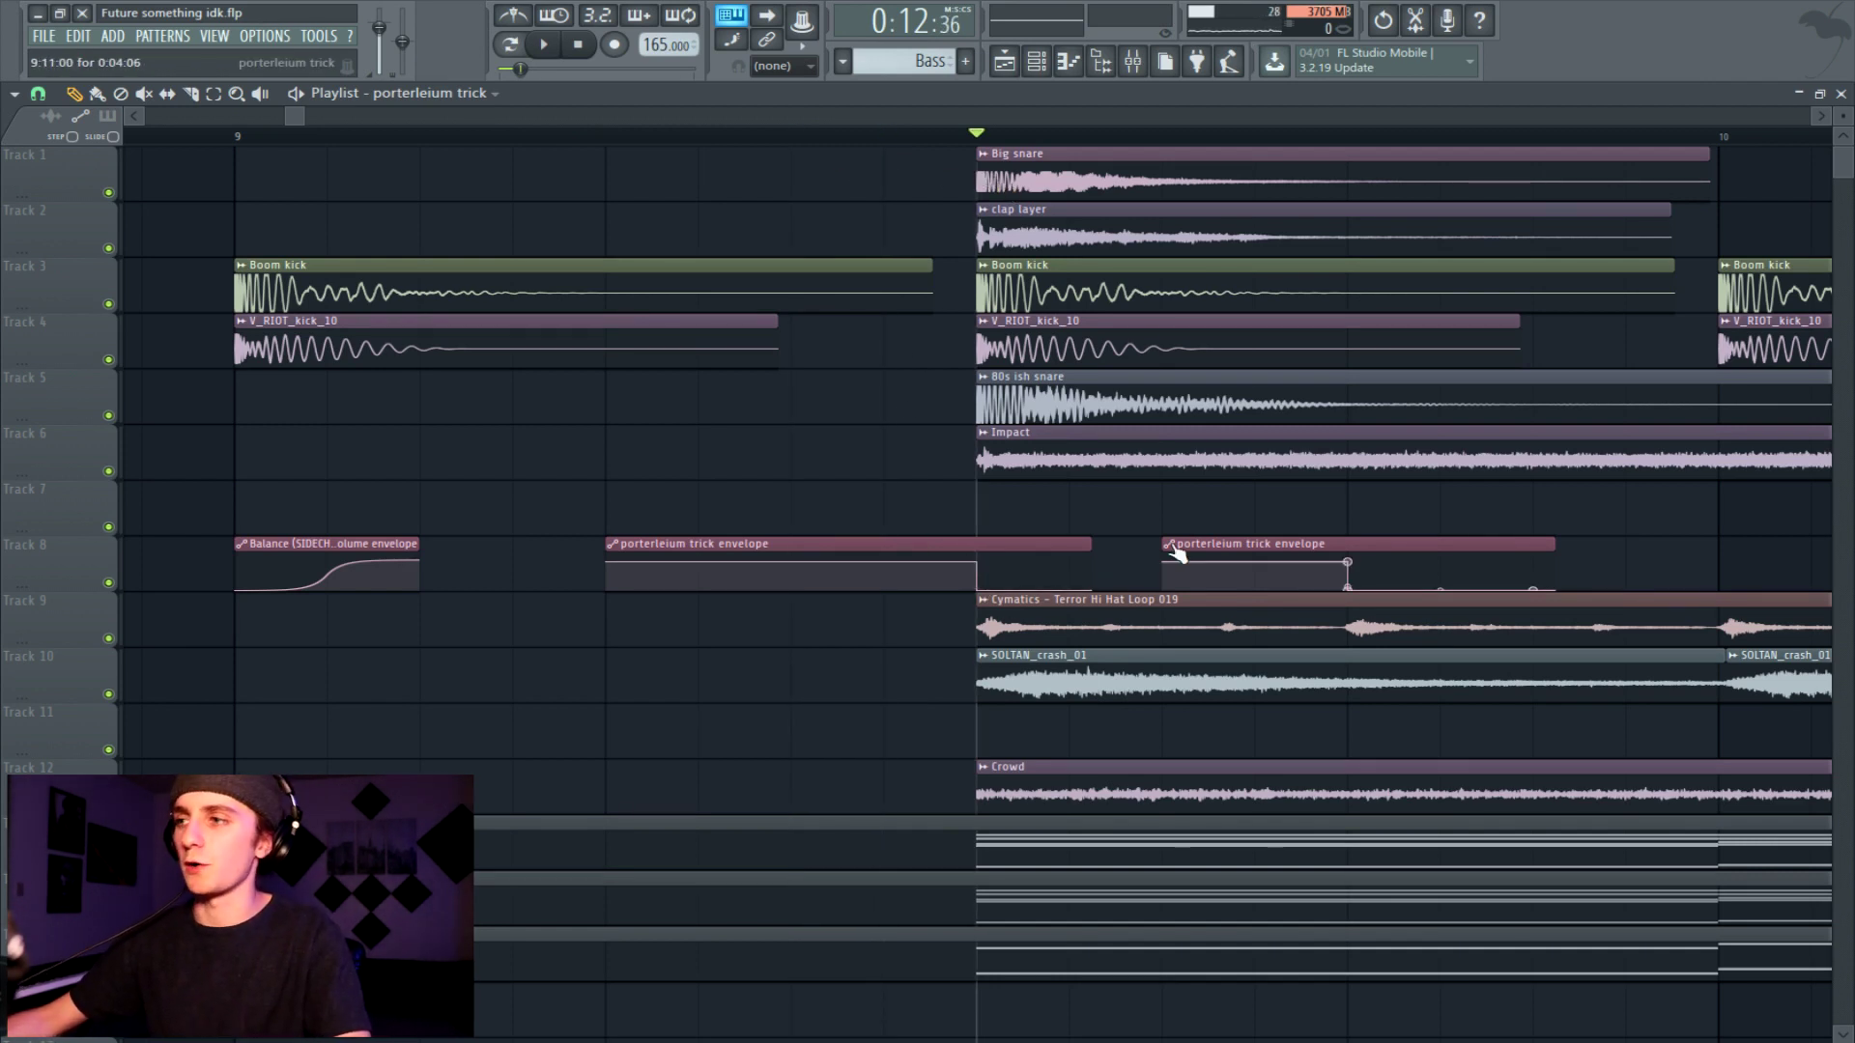
scroll(235, 136, down, 3)
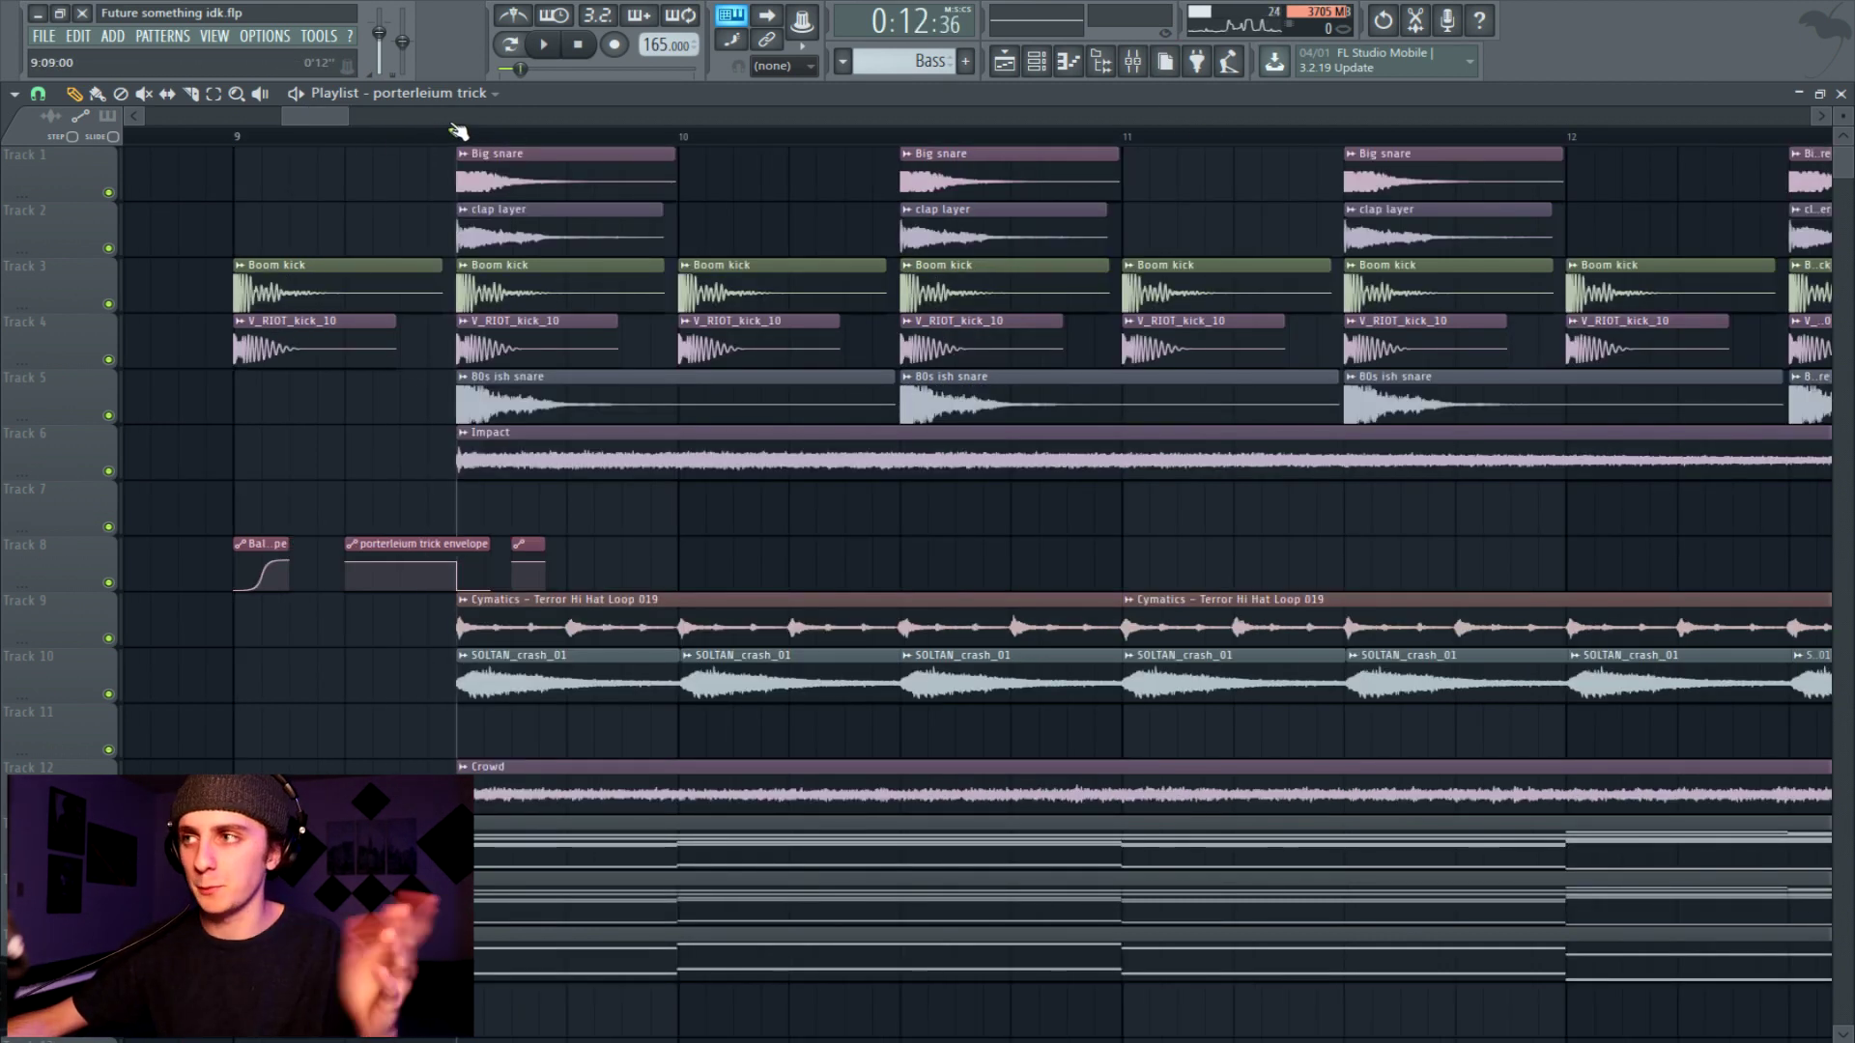
drag(472, 140, 242, 160)
key(space)
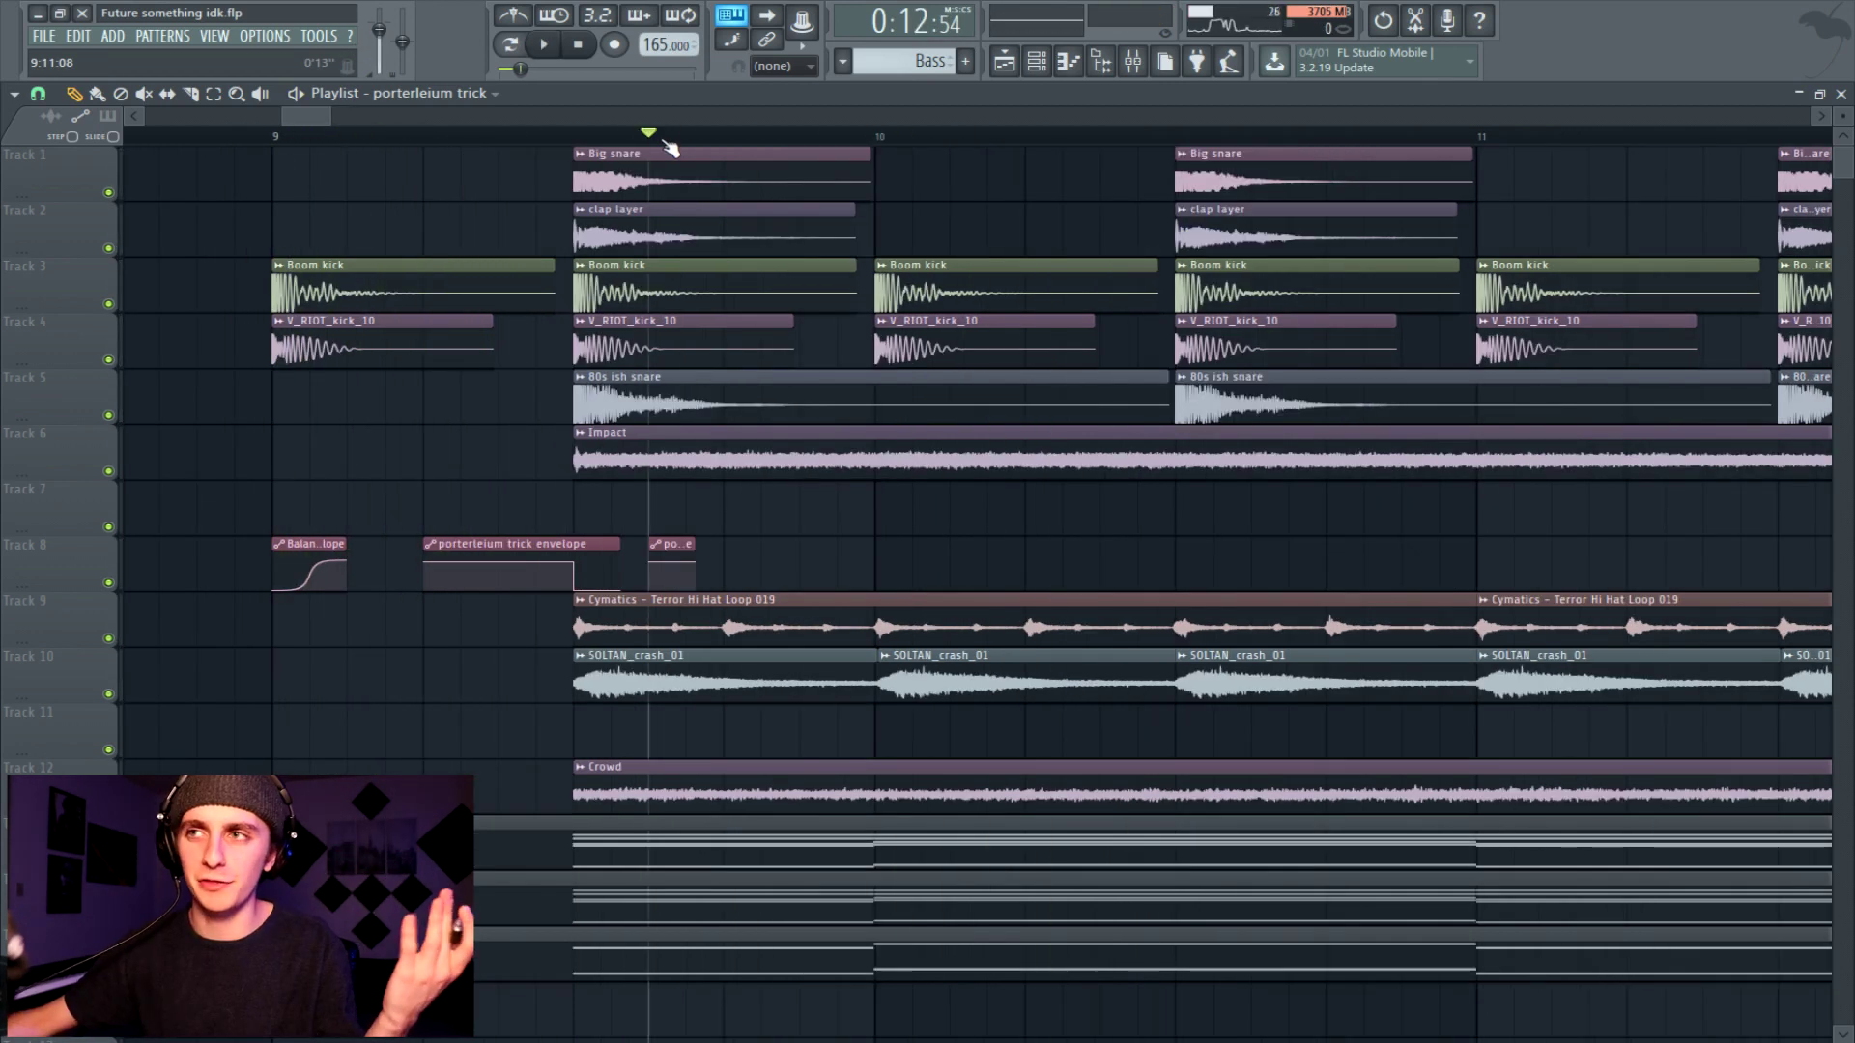
drag(667, 146, 611, 141)
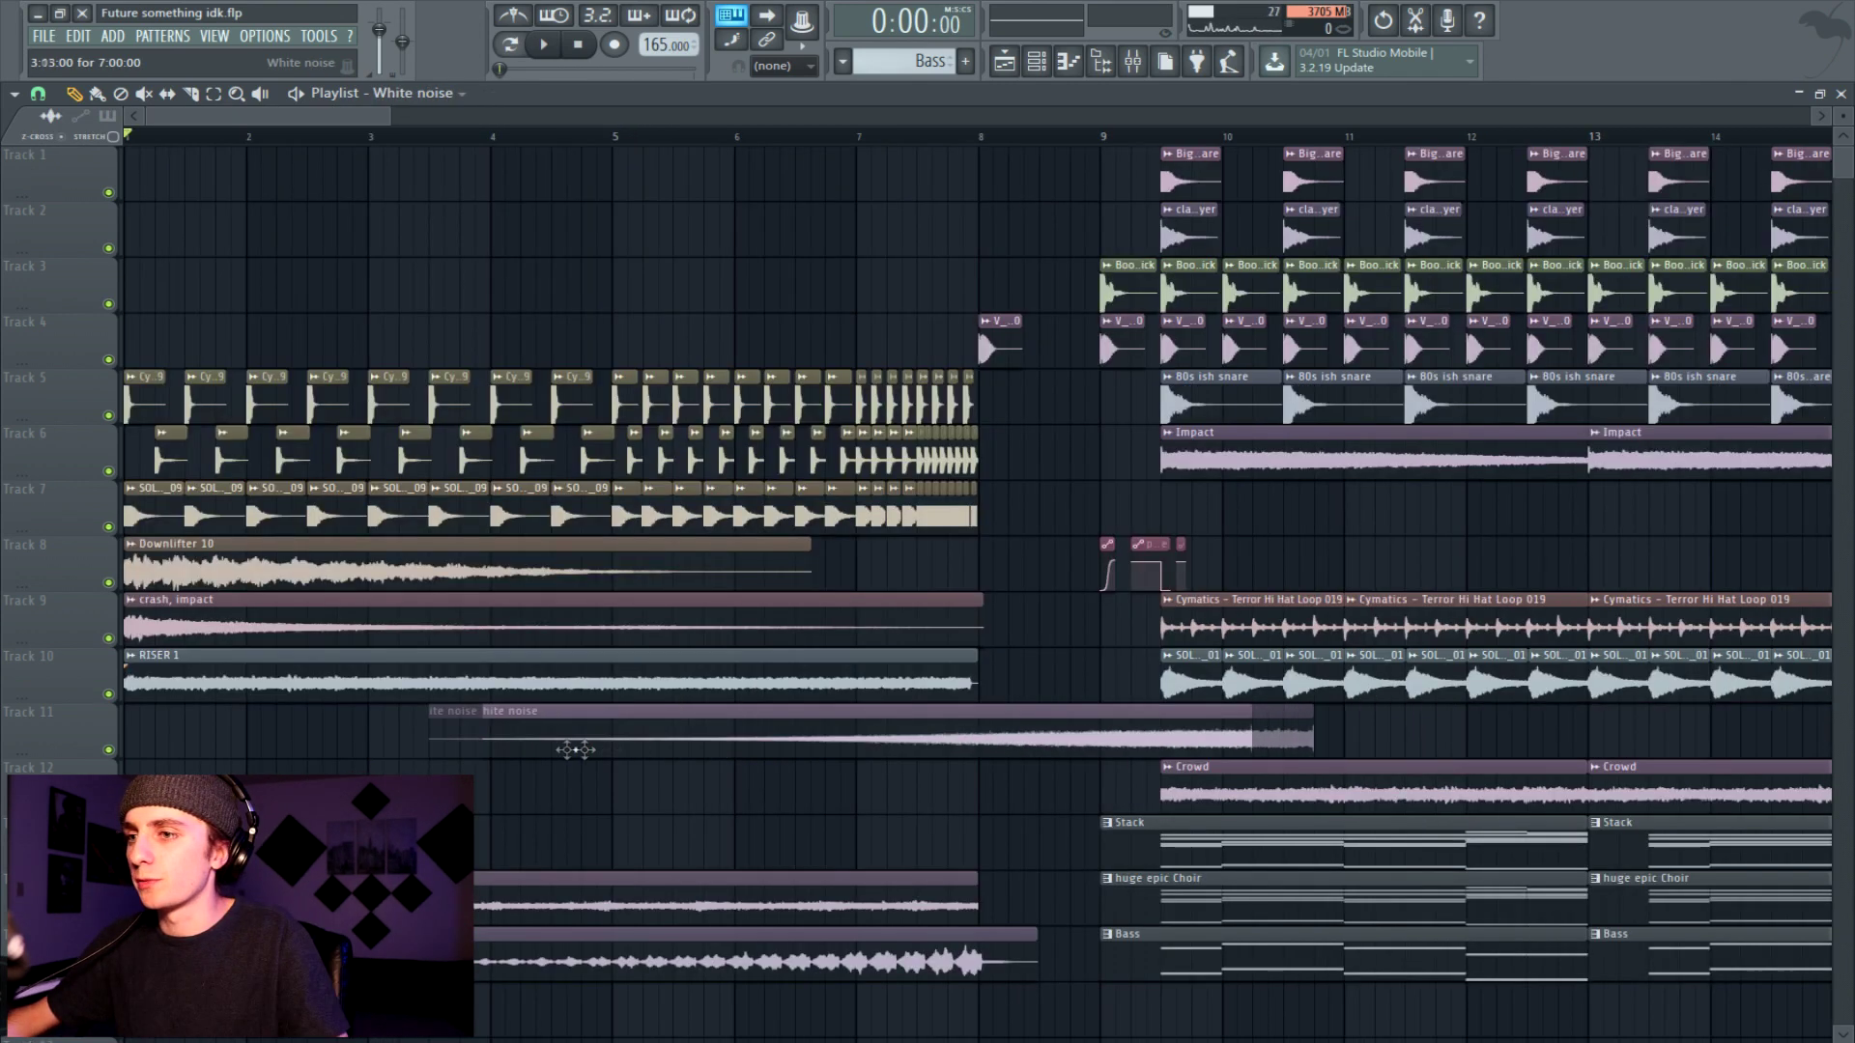
Place the White noise clip on Track 11 and the RISER 1 clip on Track 10, both starting at bar 1.
drag(568, 746, 662, 736)
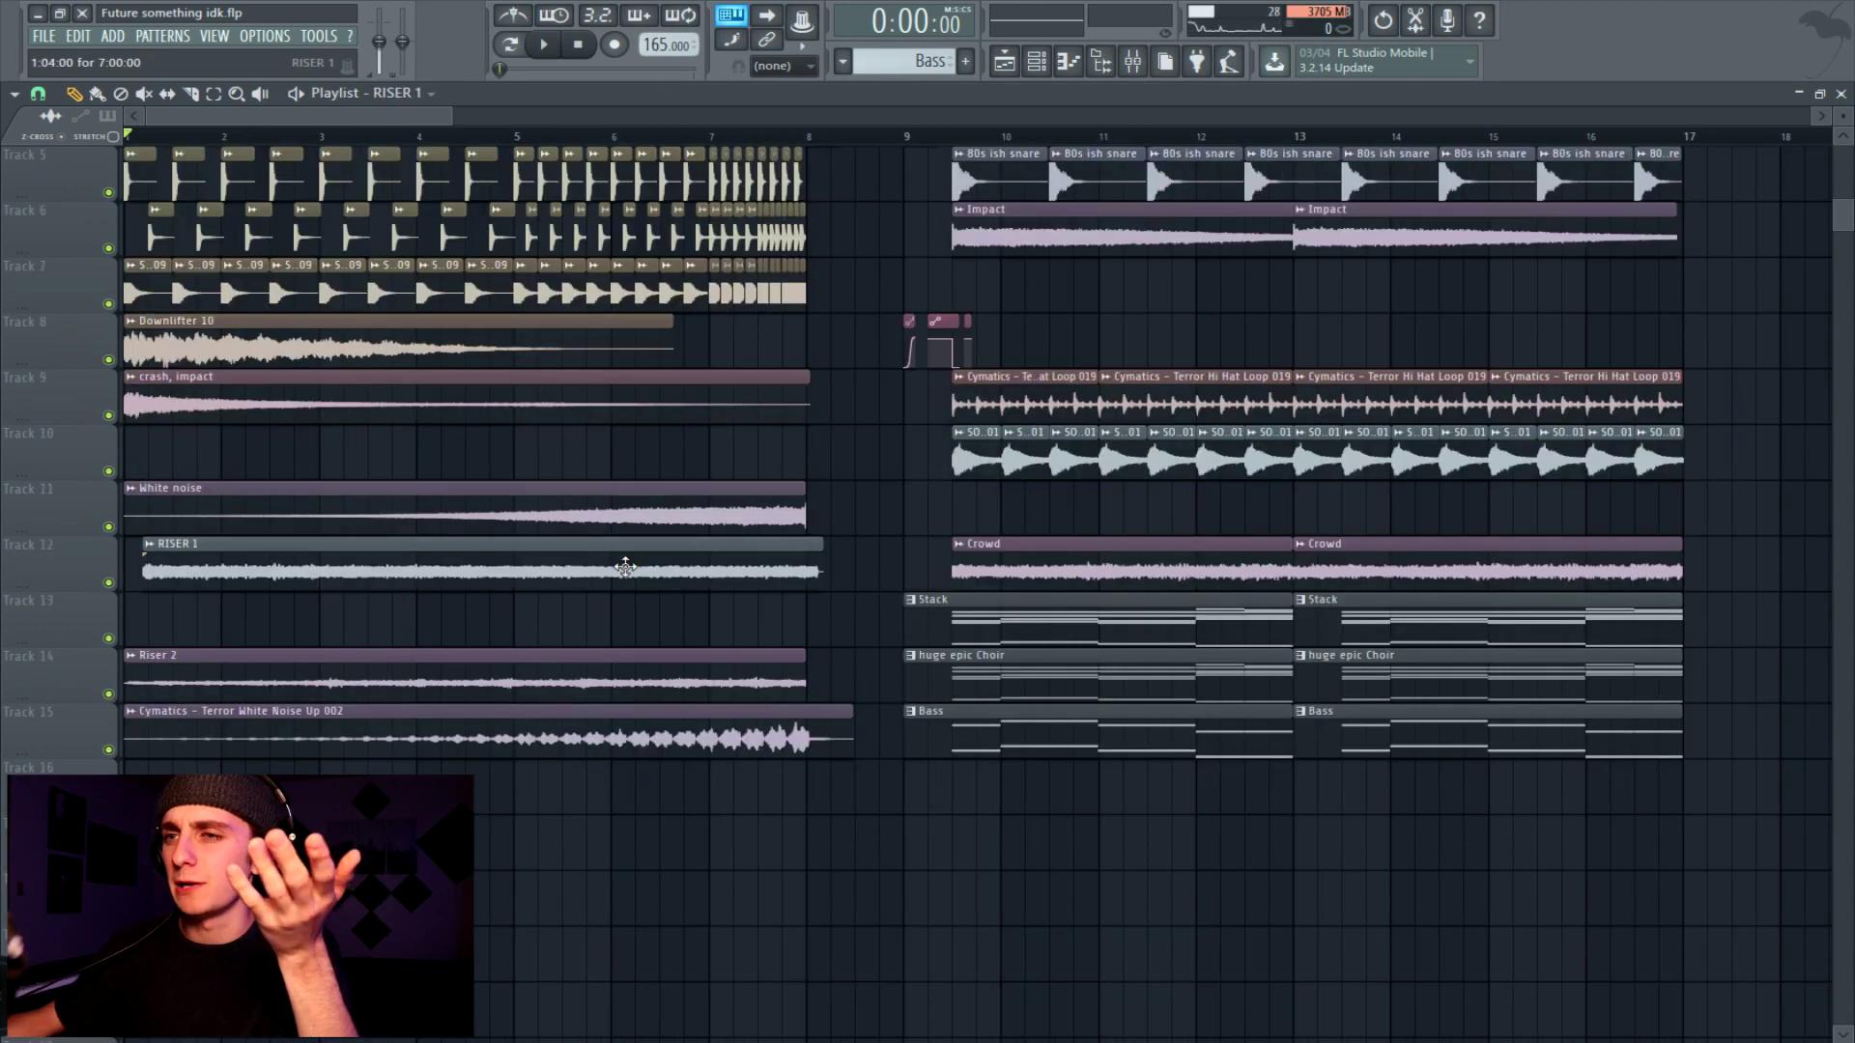
drag(626, 565, 441, 421)
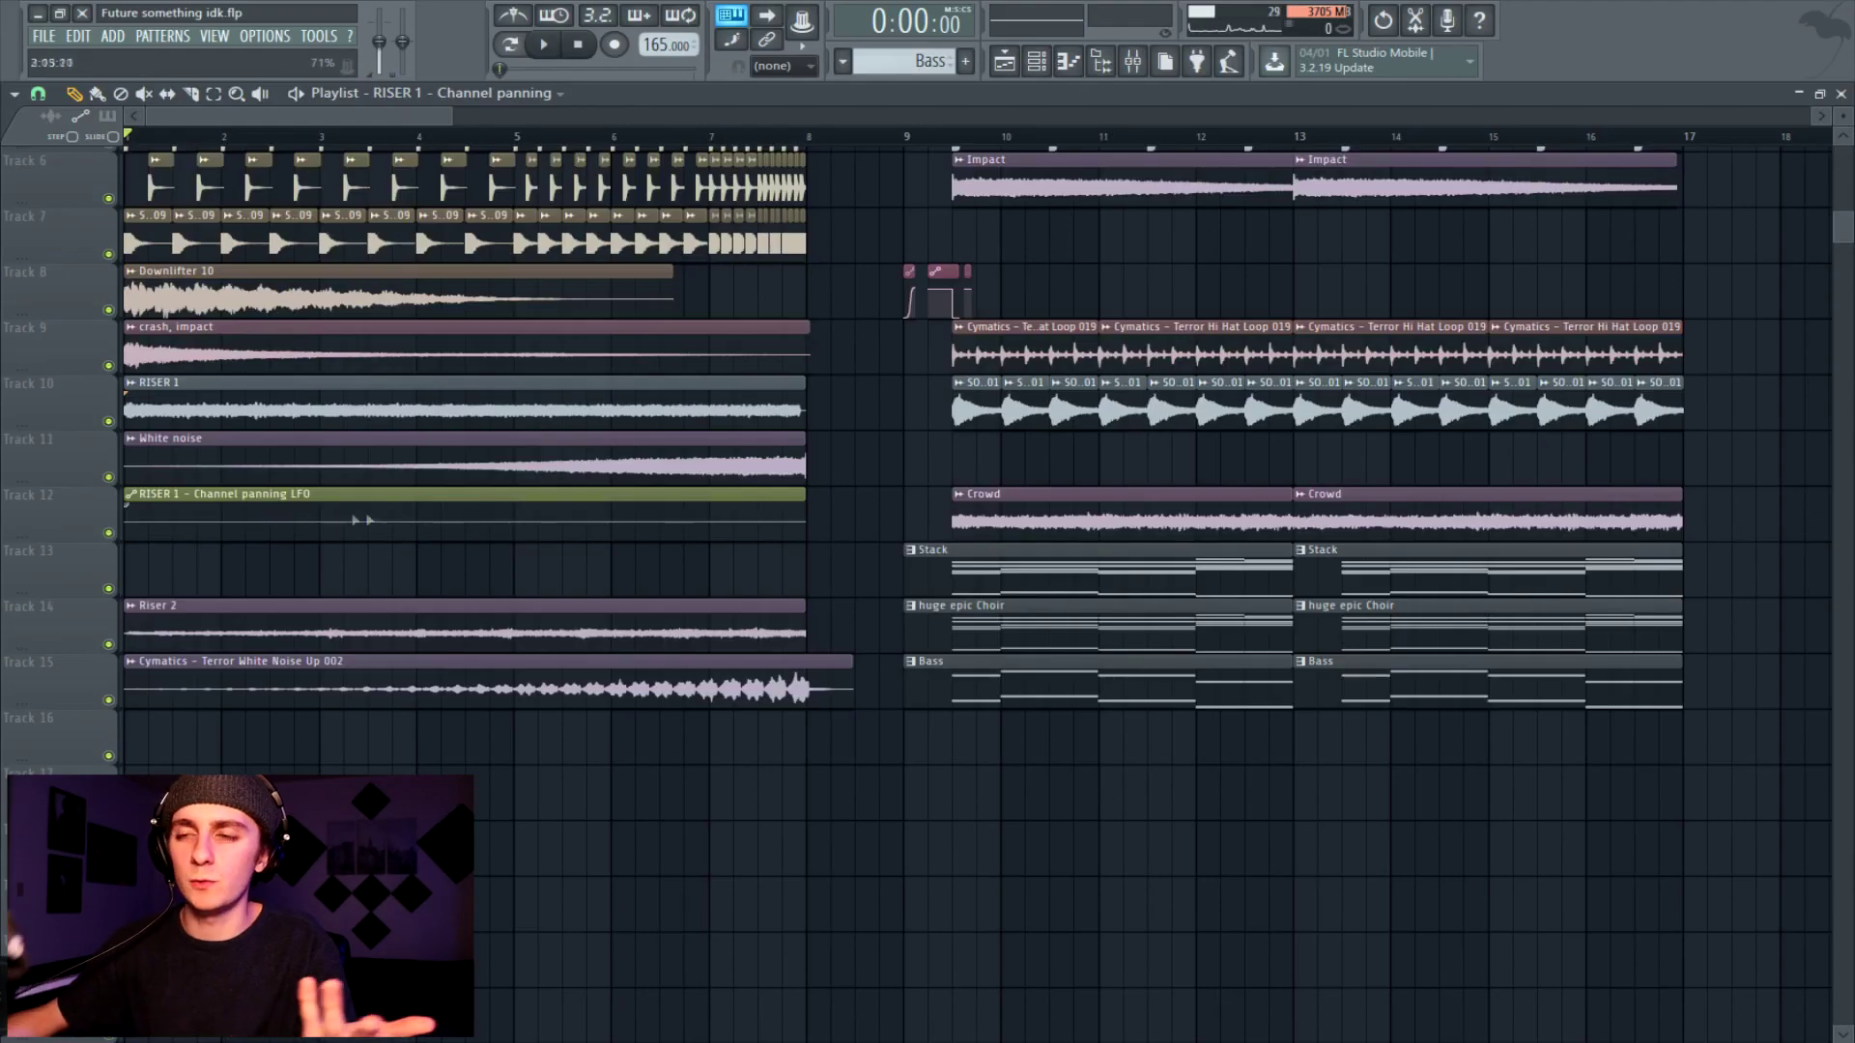
Open the RISER 1 channel panning LFO on Track 12 and adjust its LFO speed while listening to the riser.
double_click(405, 504)
drag(486, 202, 930, 98)
drag(837, 201, 836, 129)
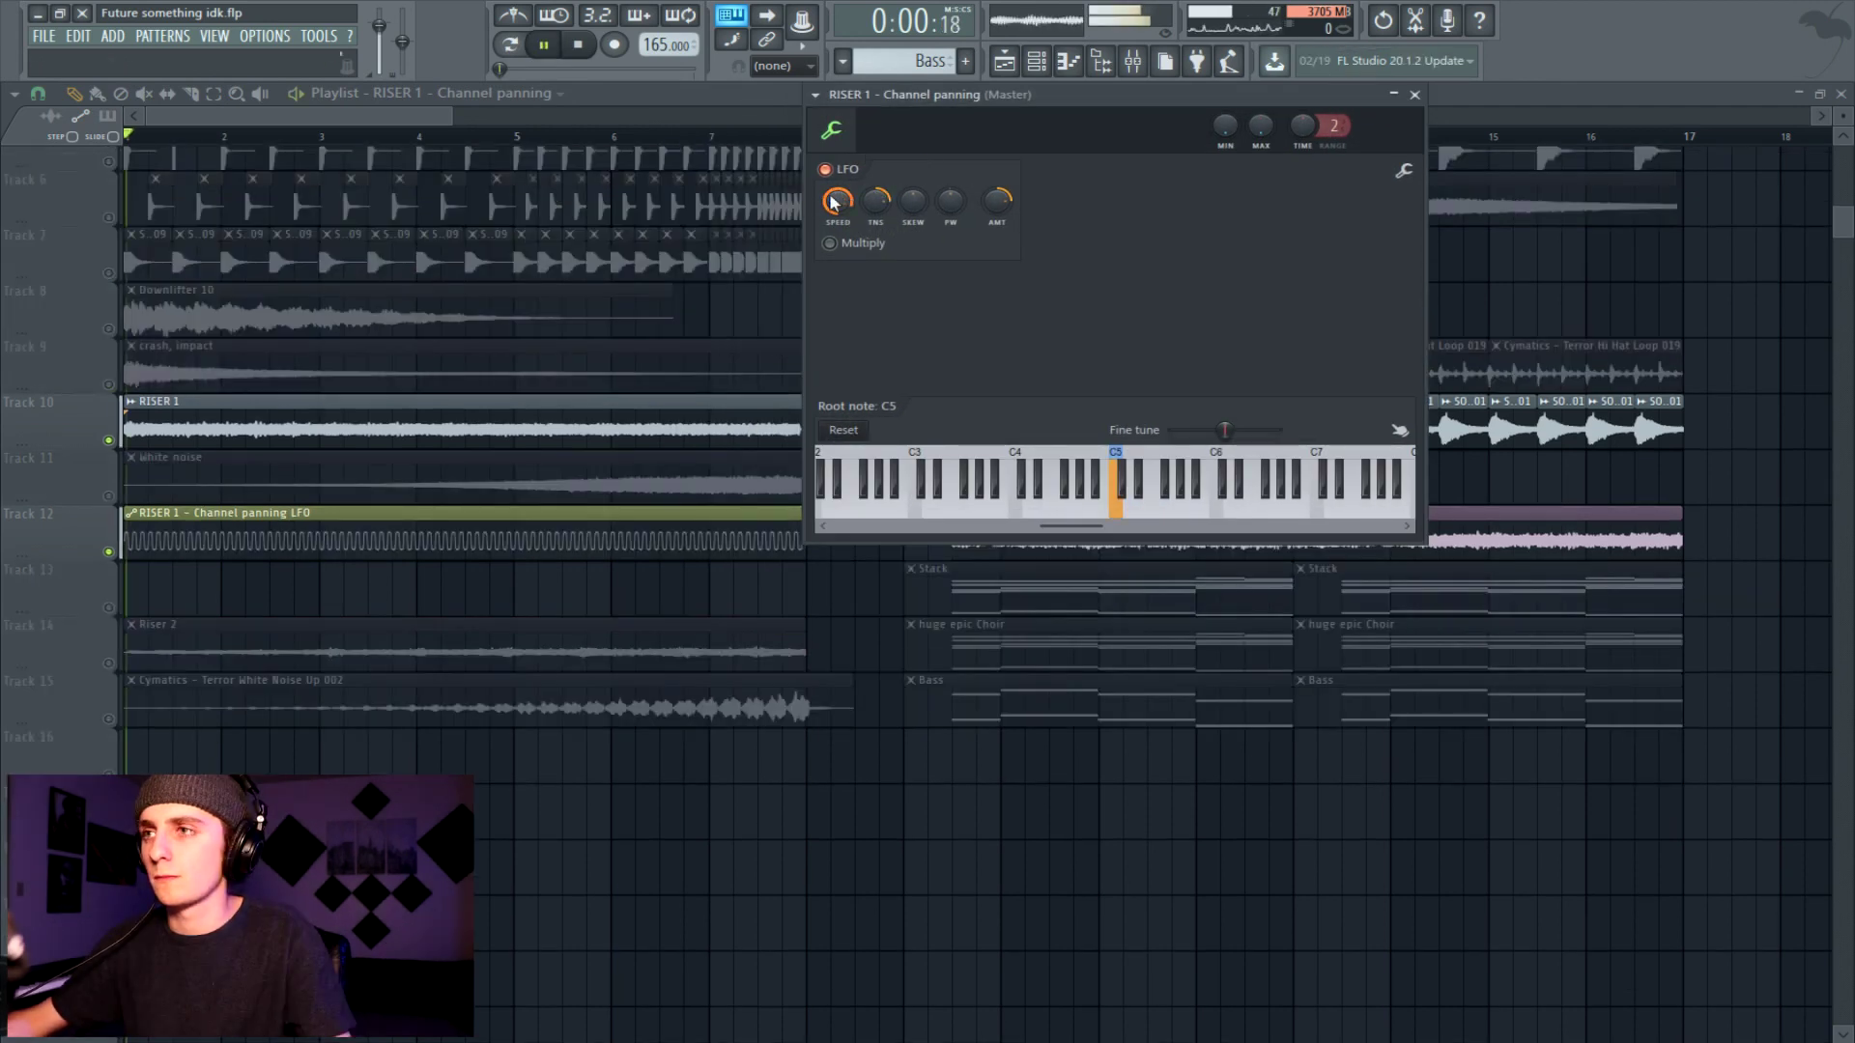
drag(837, 201, 837, 189)
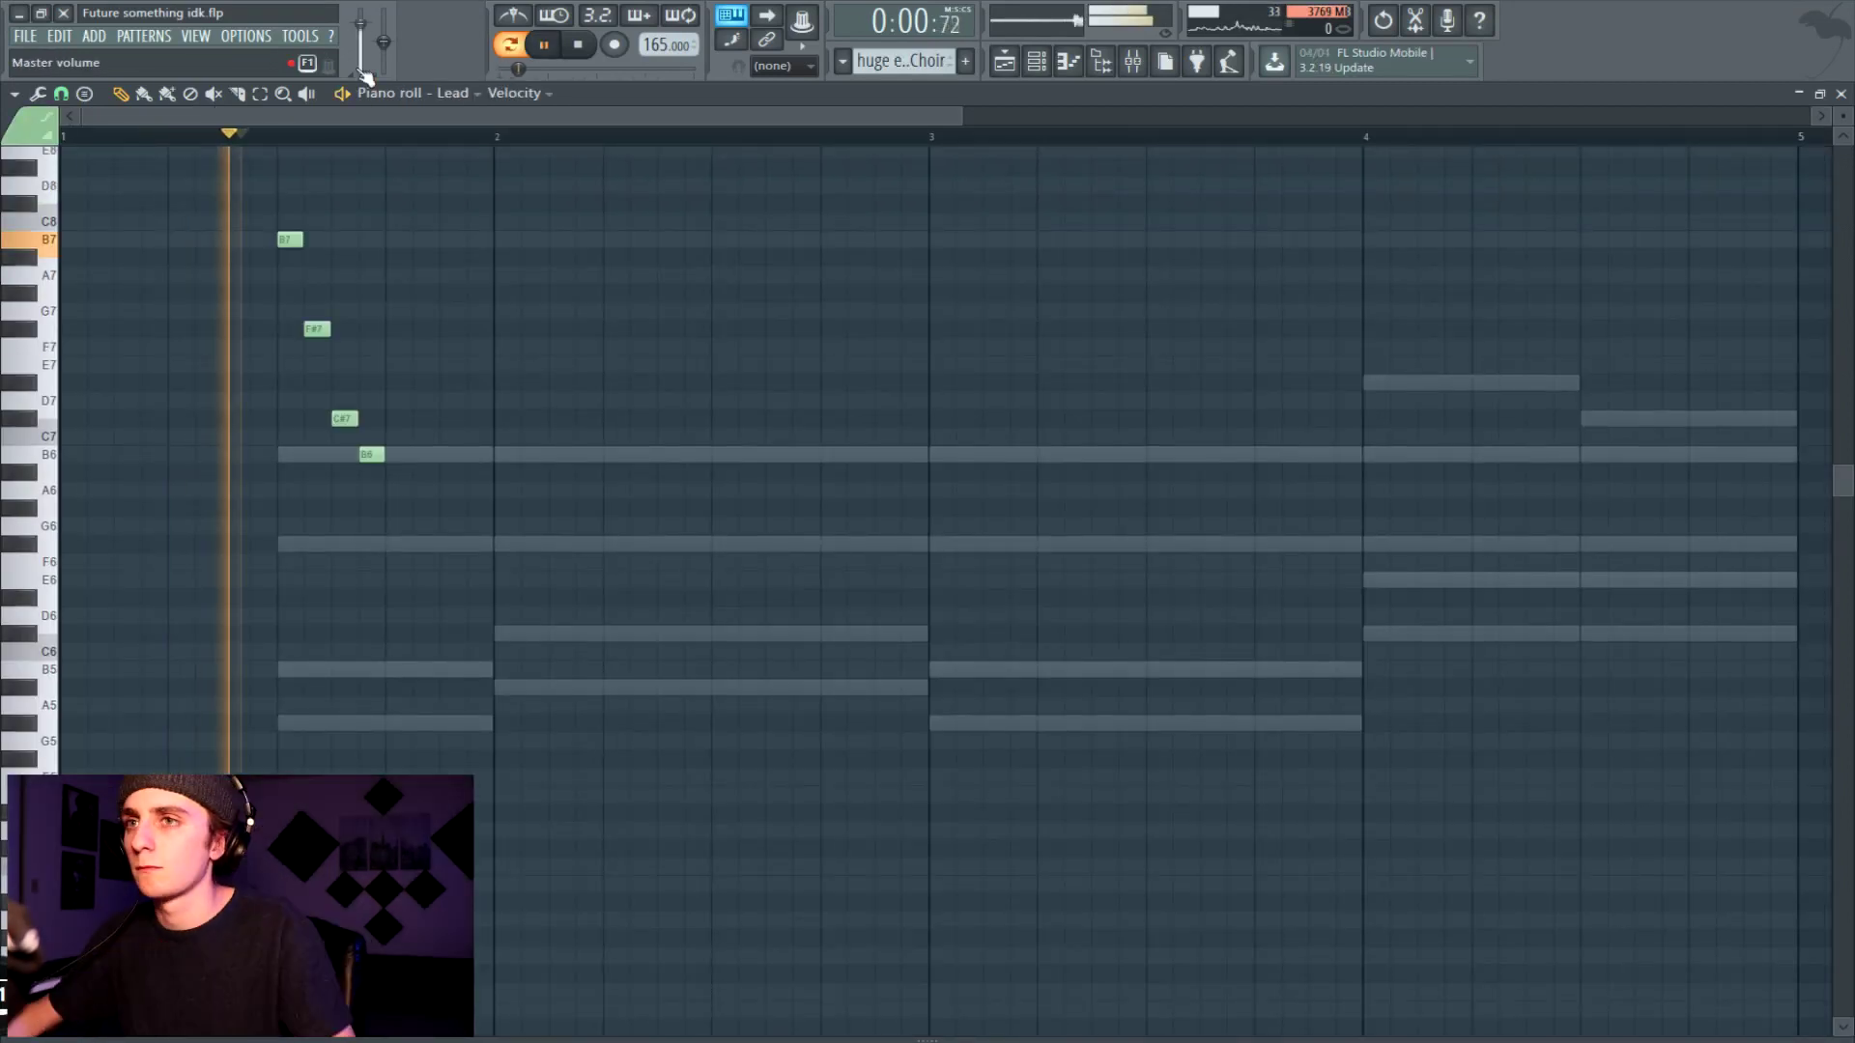
Repeat the four-note B7, F#7, C#7, B6 lead run up to the middle of bar 4 and play it.
key(space)
drag(437, 253, 203, 476)
key(ctrl+b)
key(ctrl+b)
key(ctrl+b)
key(ctrl+b)
key(ctrl+b)
key(ctrl+b)
key(ctrl+b)
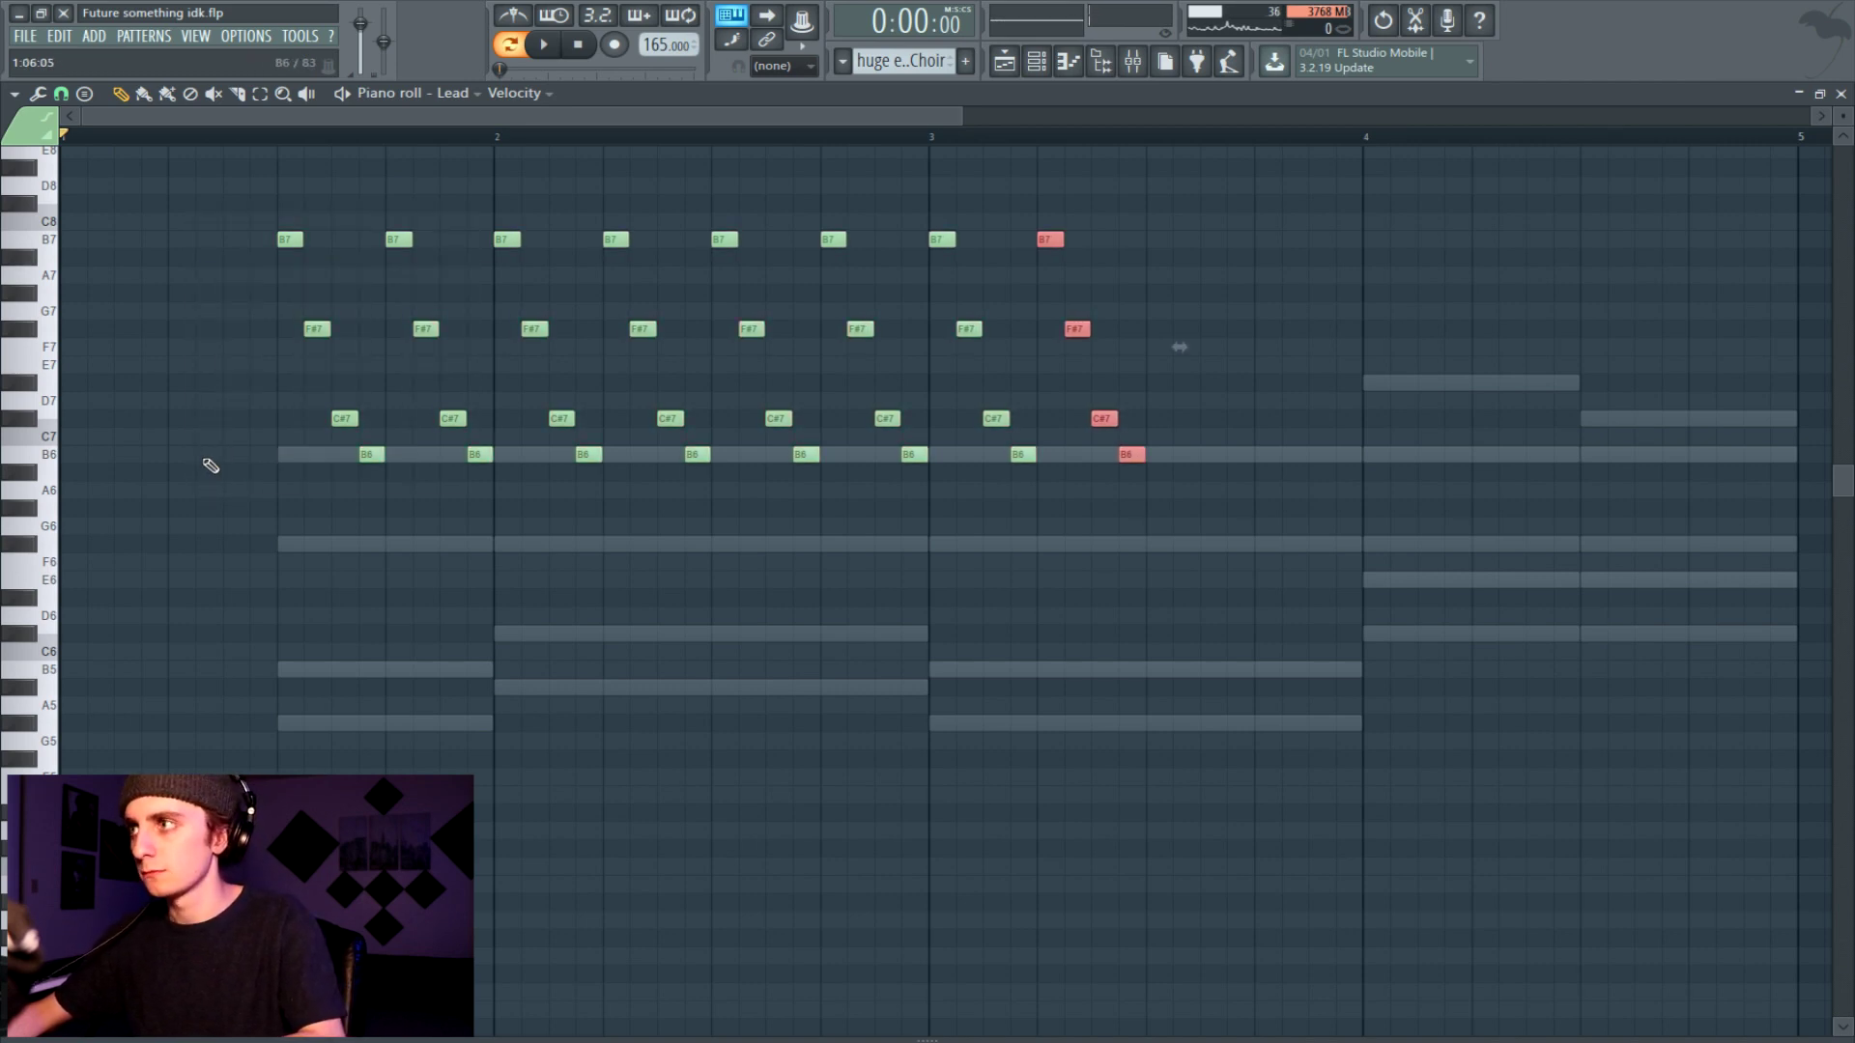
key(ctrl+b)
key(ctrl+b)
key(space)
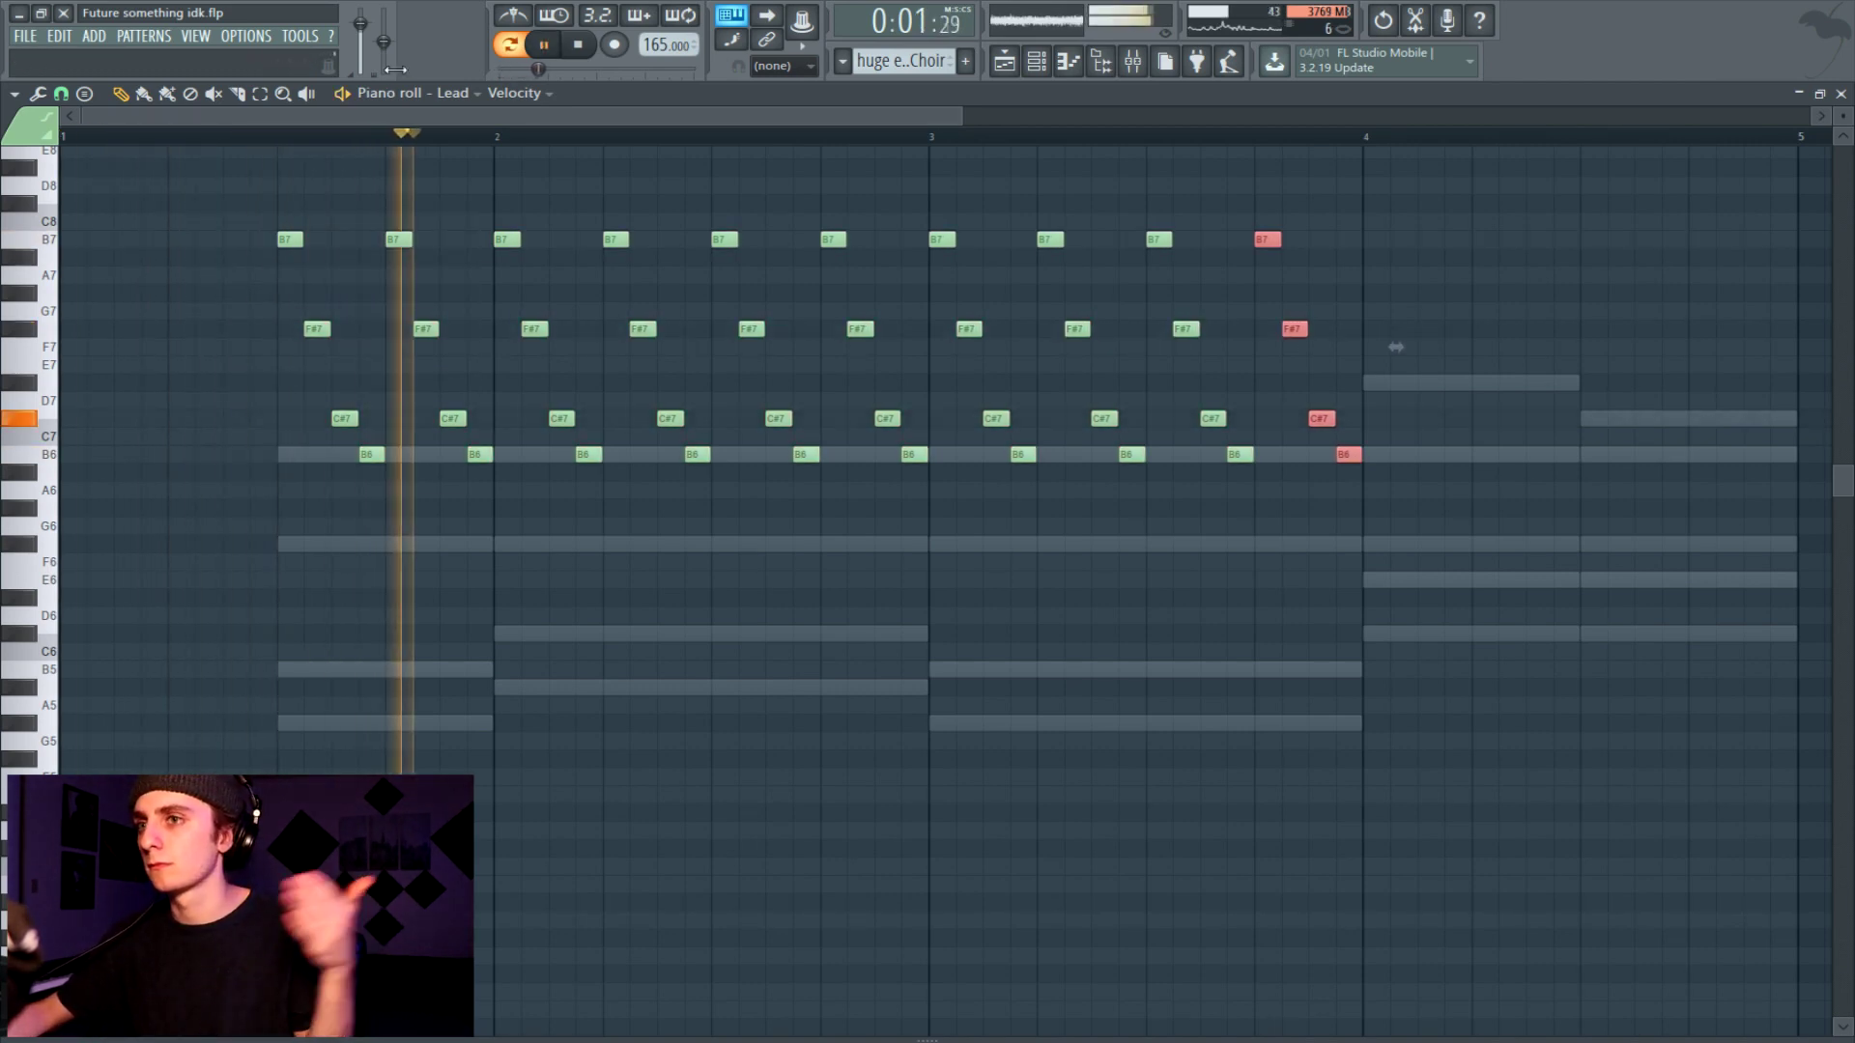
key(ctrl+b)
key(ctrl+b)
Stop playback and delete all the repeated run notes from the Lead piano roll.
key(space)
key(ctrl+d)
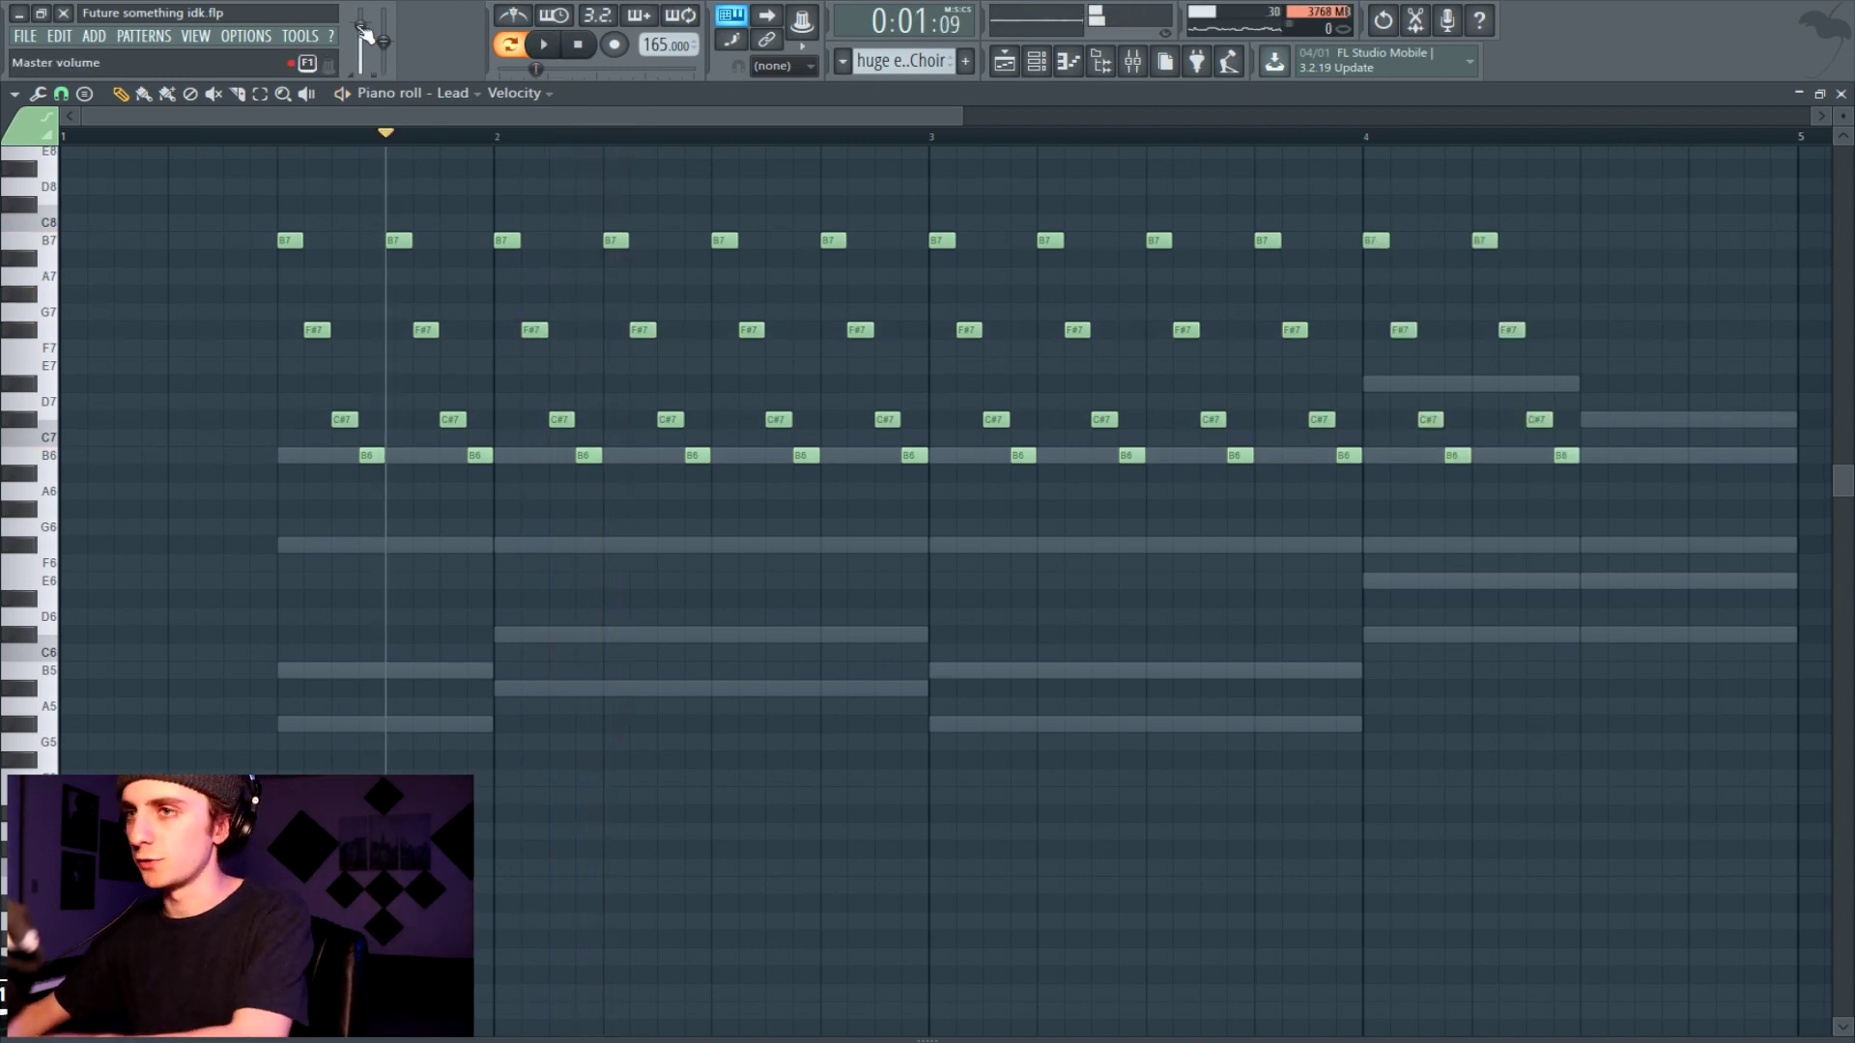
key(Delete)
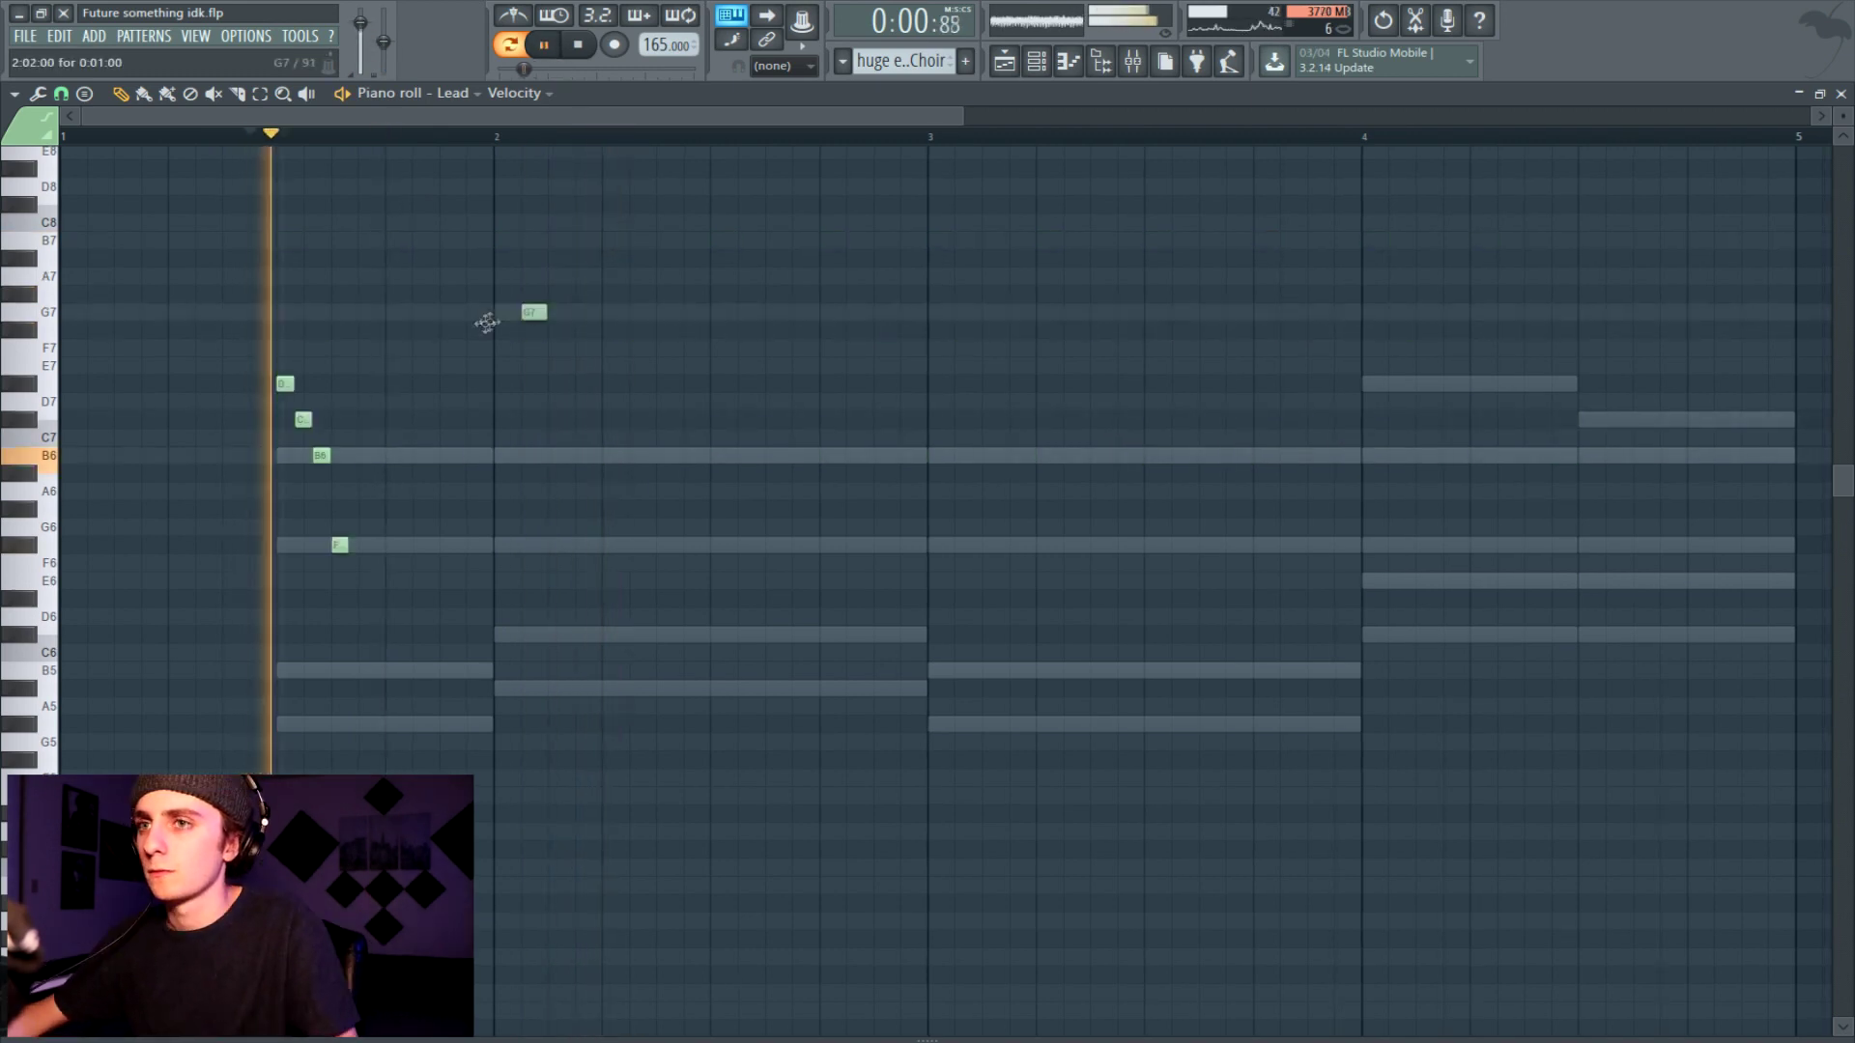
Delete the G7 note near the start of bar 2 in the Lead piano roll and stop playback.
right_click(503, 334)
key(space)
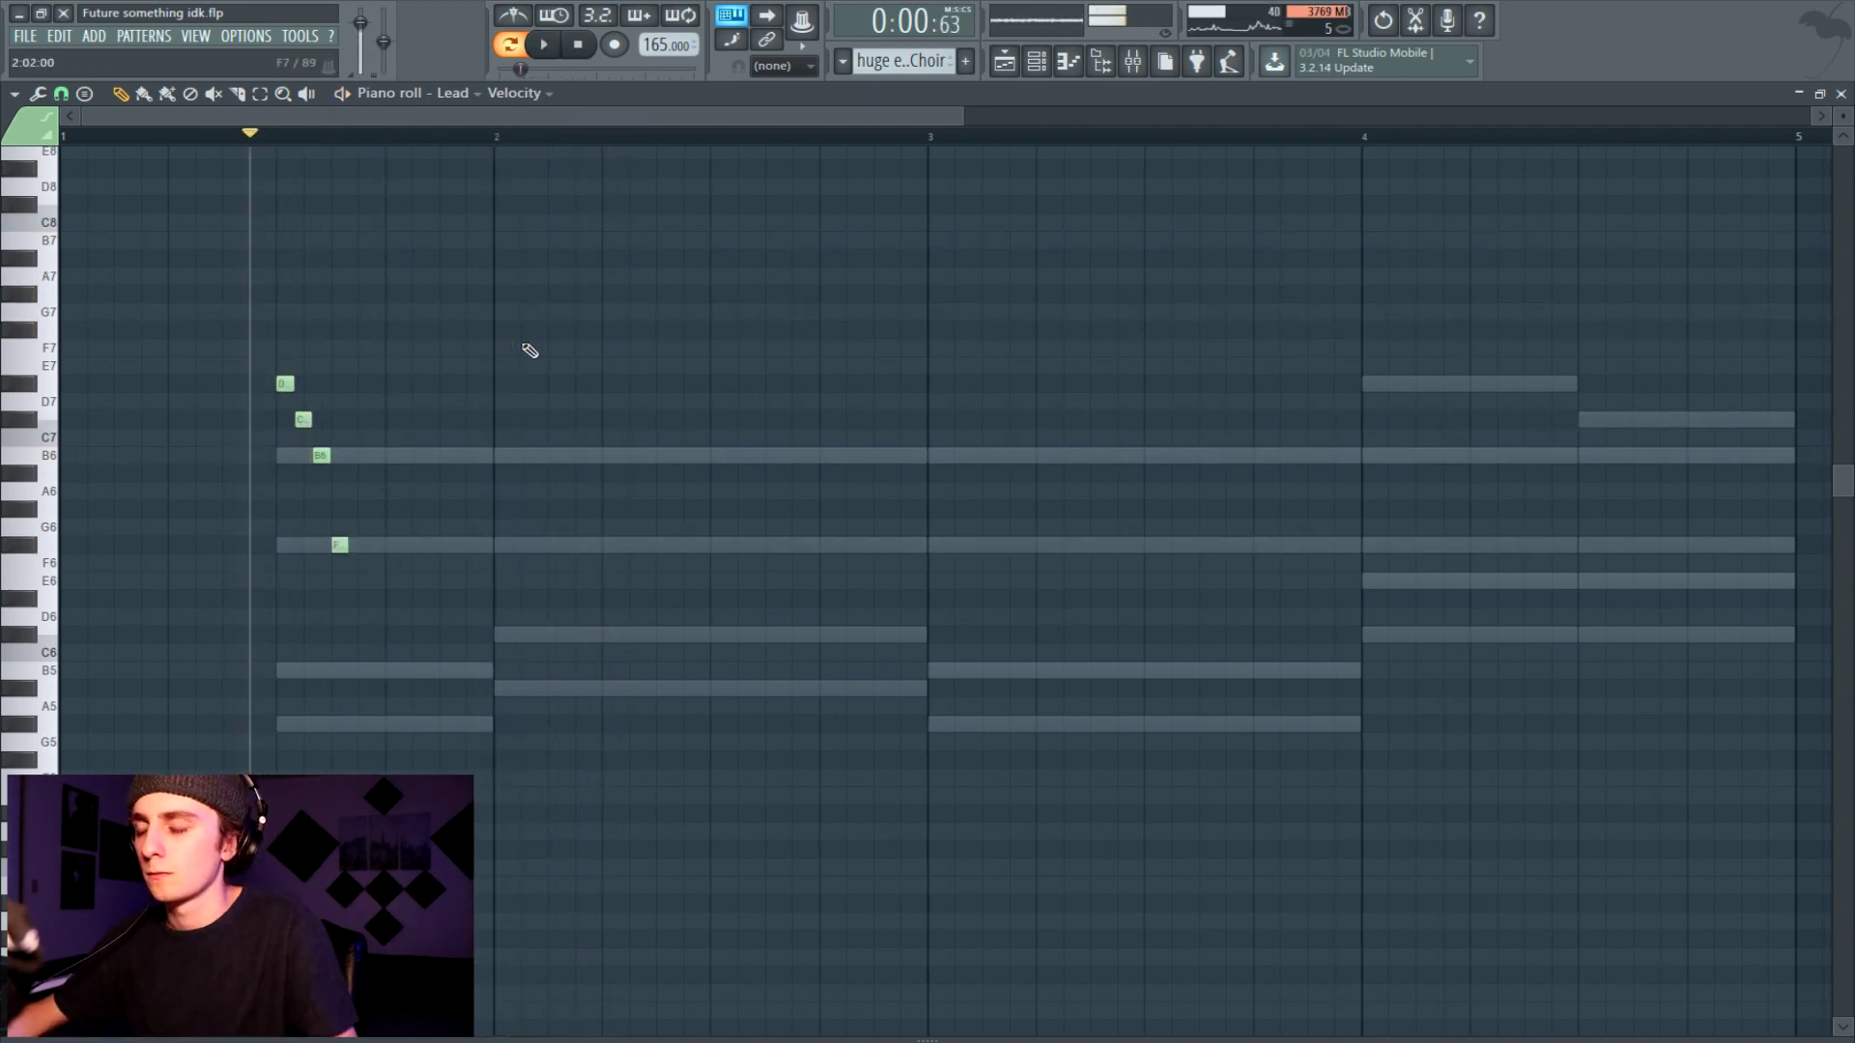
Try the four-note lead run an octave higher, listen to it and restore its original pitch.
key(ctrl+Up)
key(space)
key(space)
key(ctrl+Down)
key(space)
key(space)
key(space)
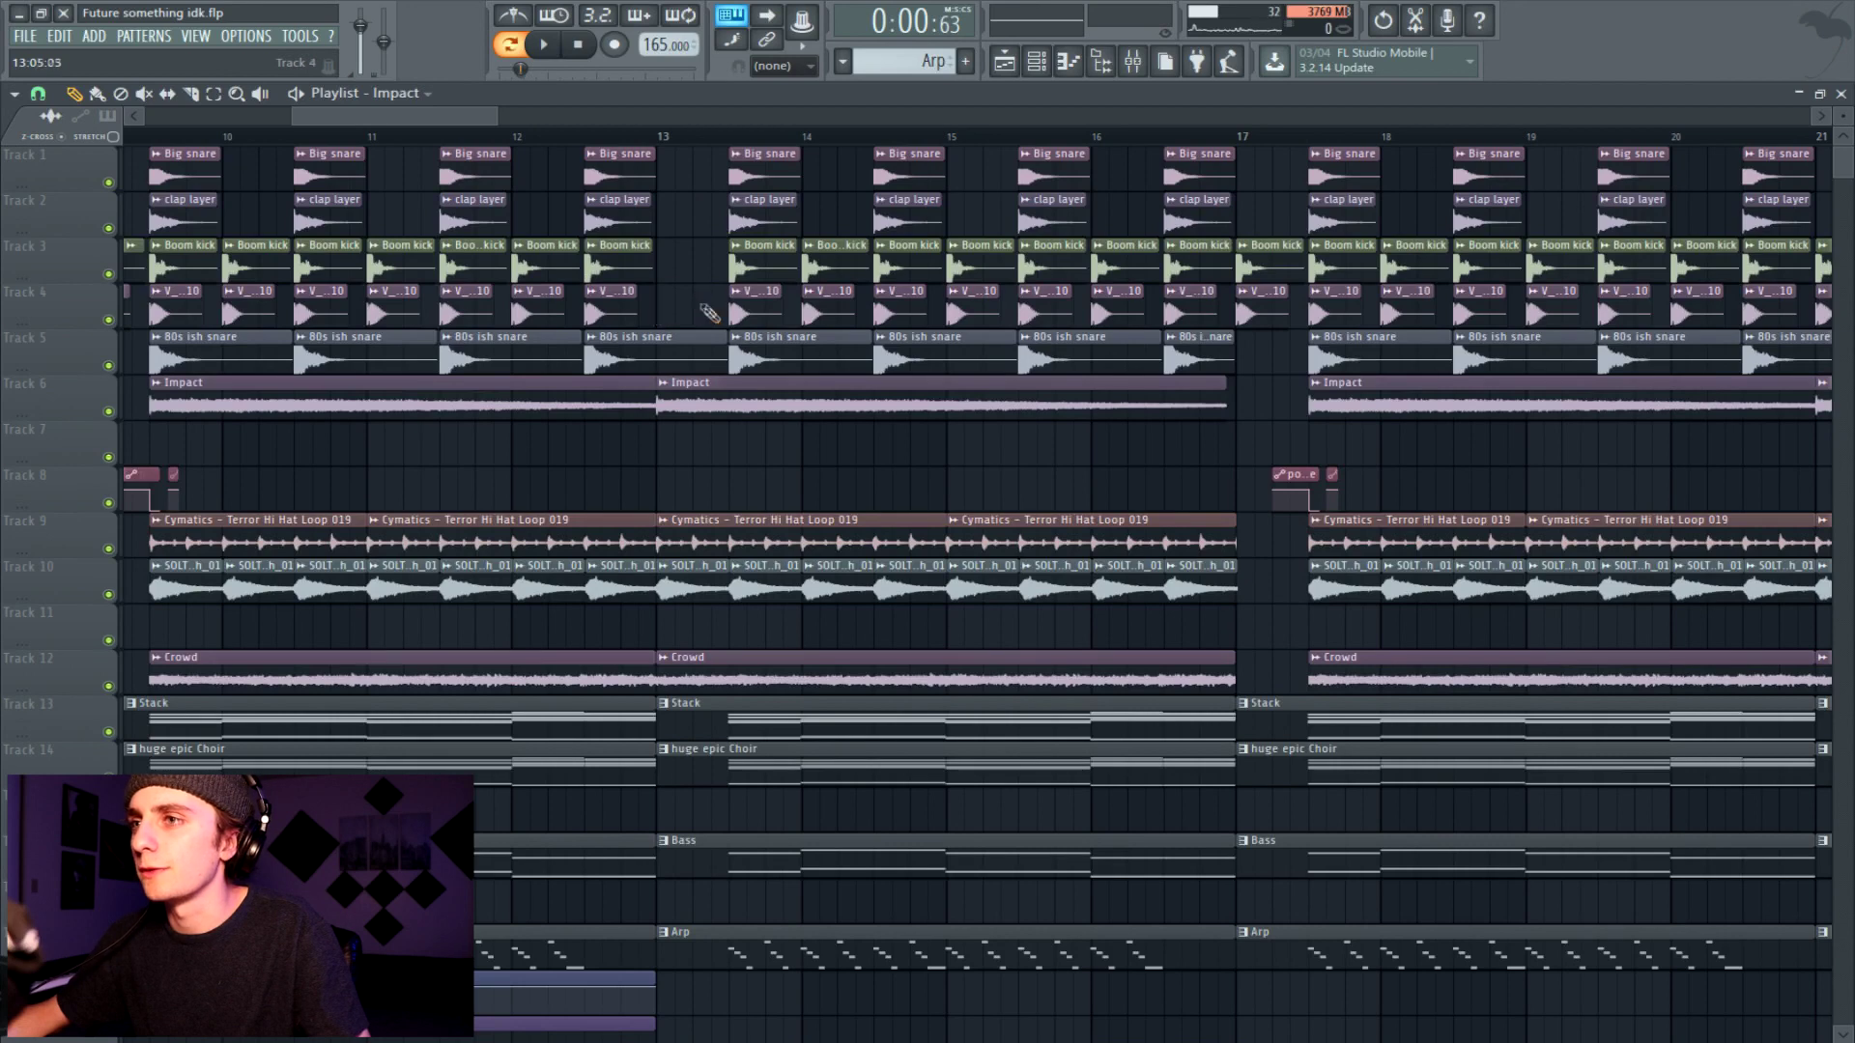
Shorten the 80s ish snare clip to end around bar 13 and trim the second Impact clip's start to mid-bar 13.
click(724, 332)
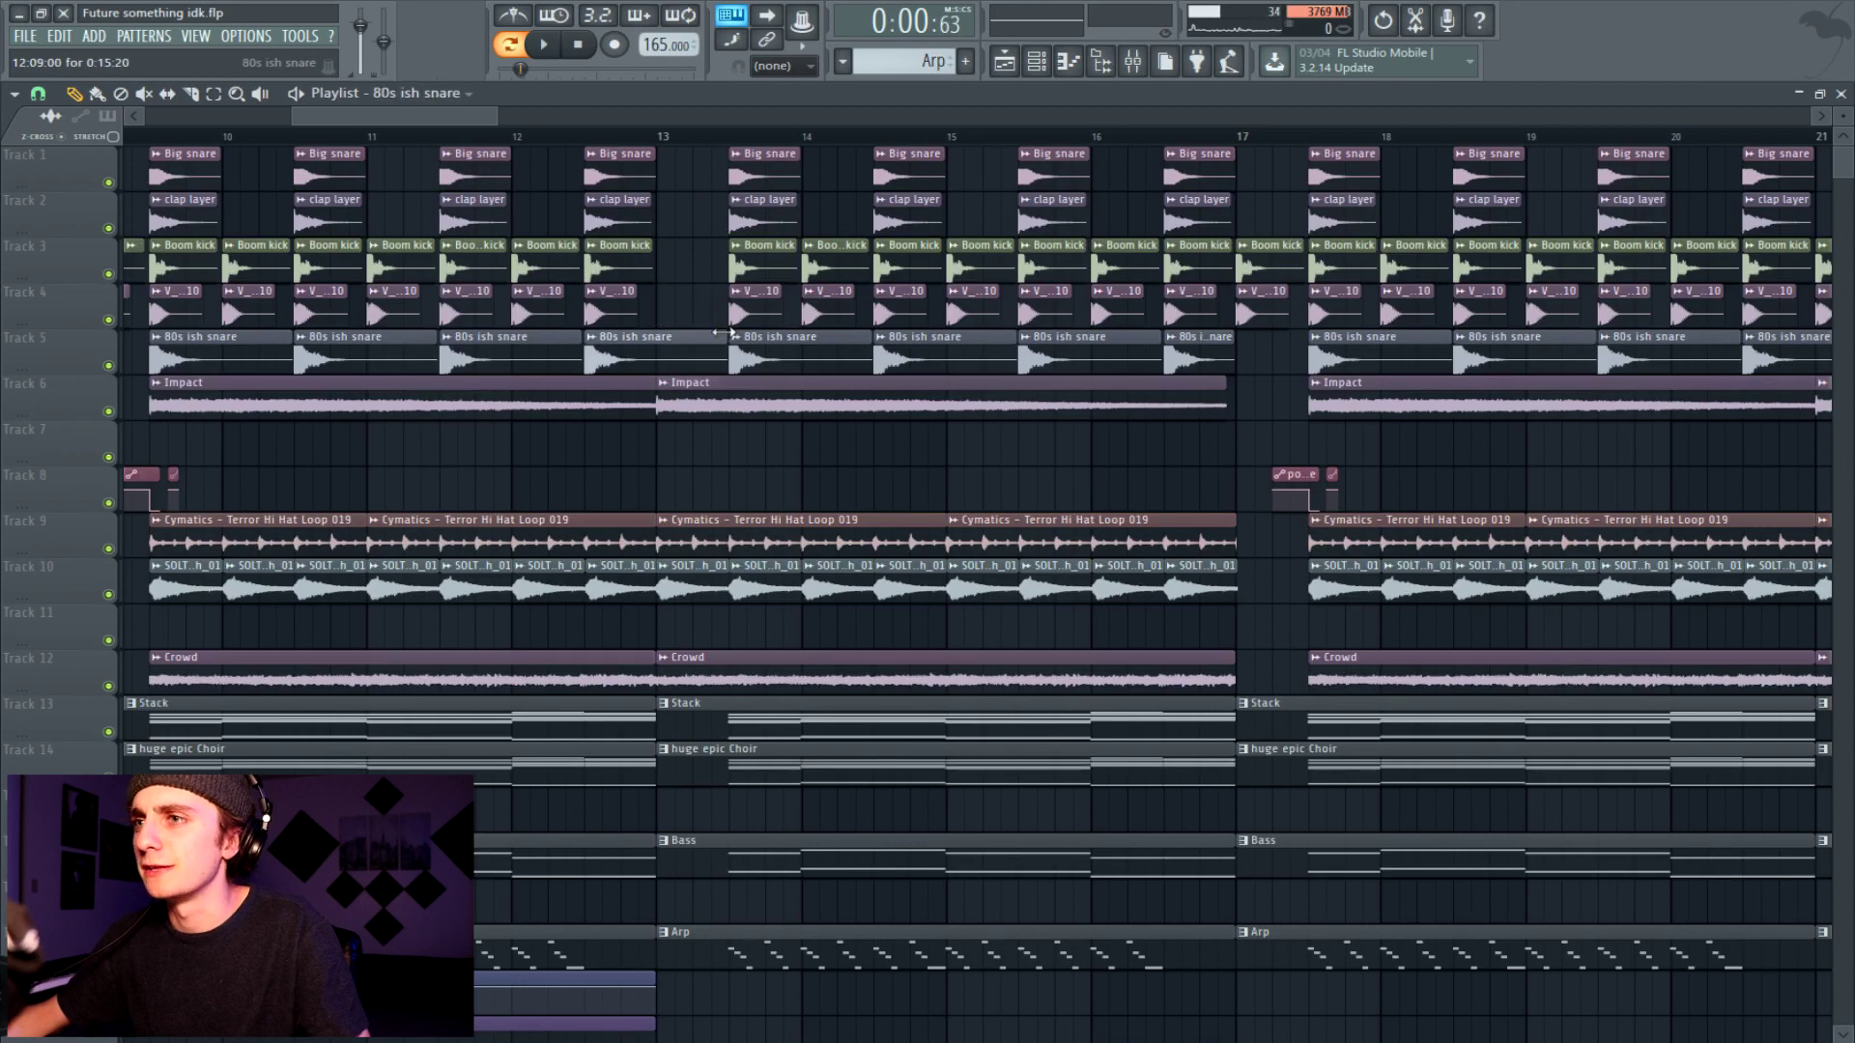
drag(662, 393, 727, 394)
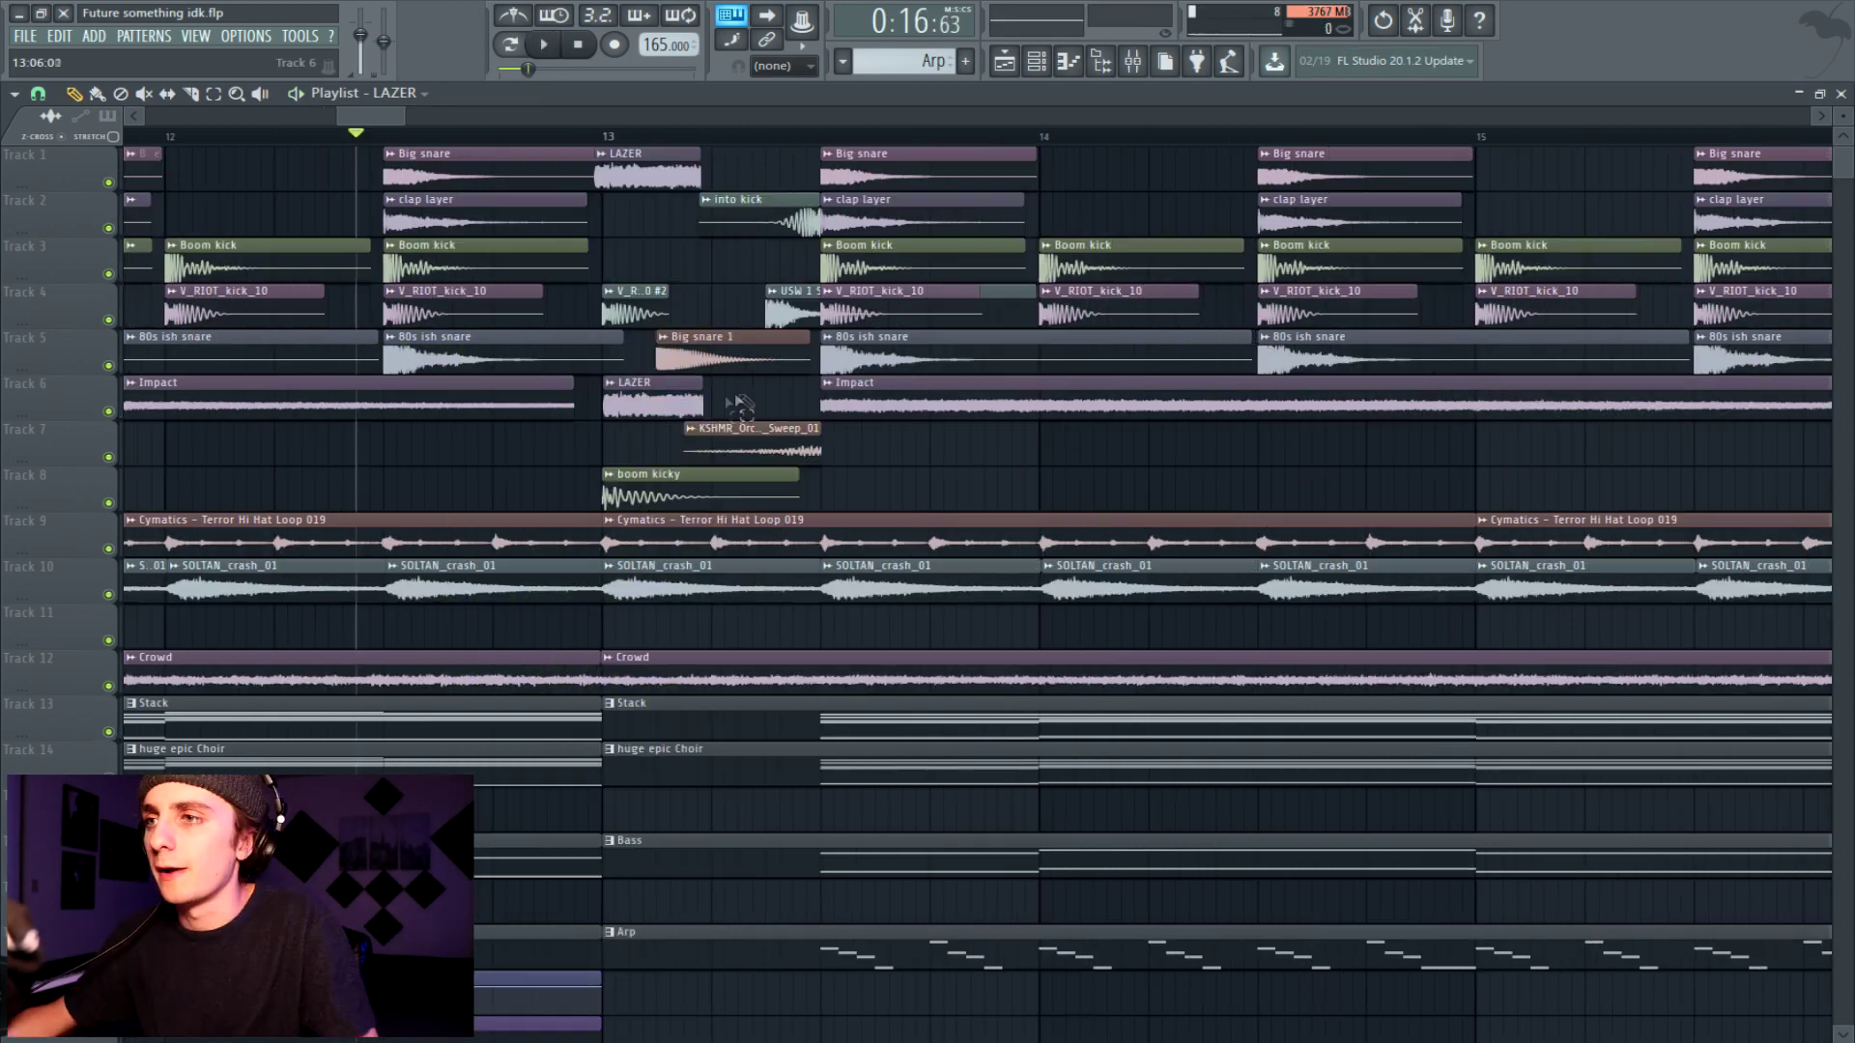
Place the LAZER clip on Track 6 just before the mid-bar 13 Impact and delete the LAZER clip on Track 1.
drag(737, 405, 695, 404)
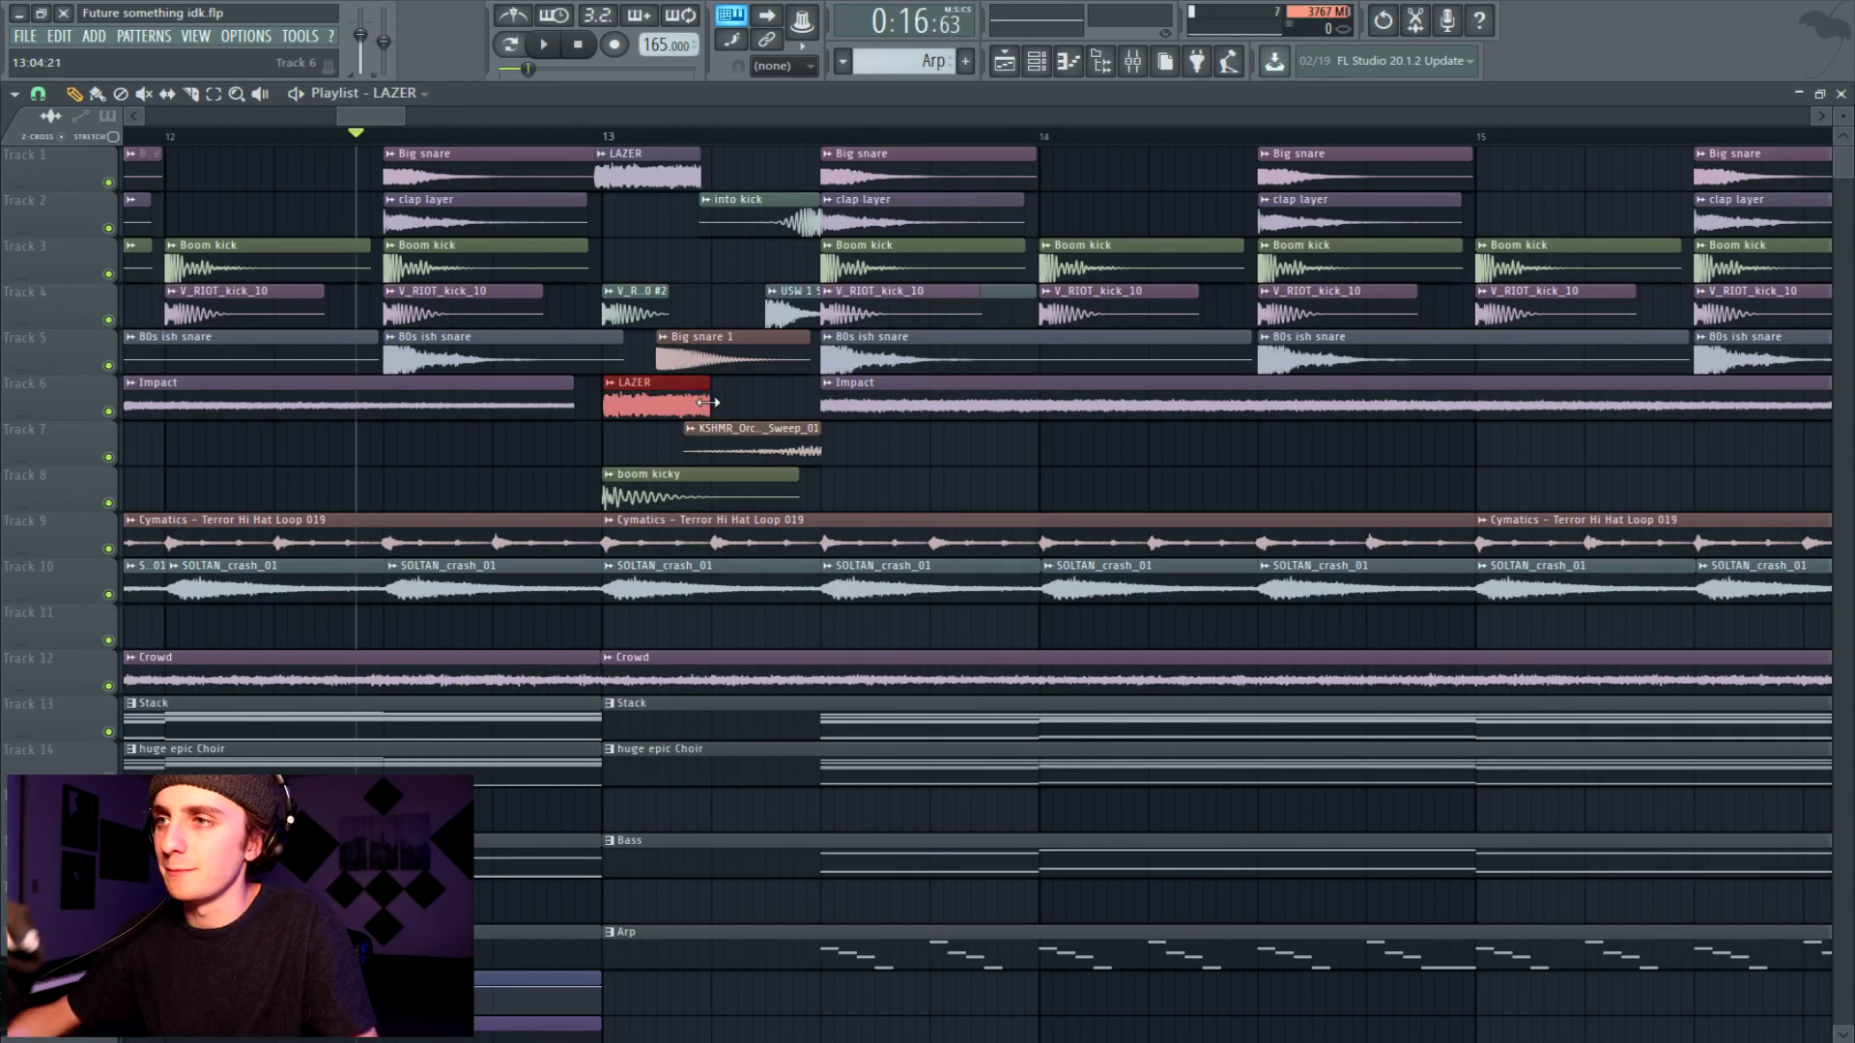
drag(707, 404, 796, 399)
click(606, 134)
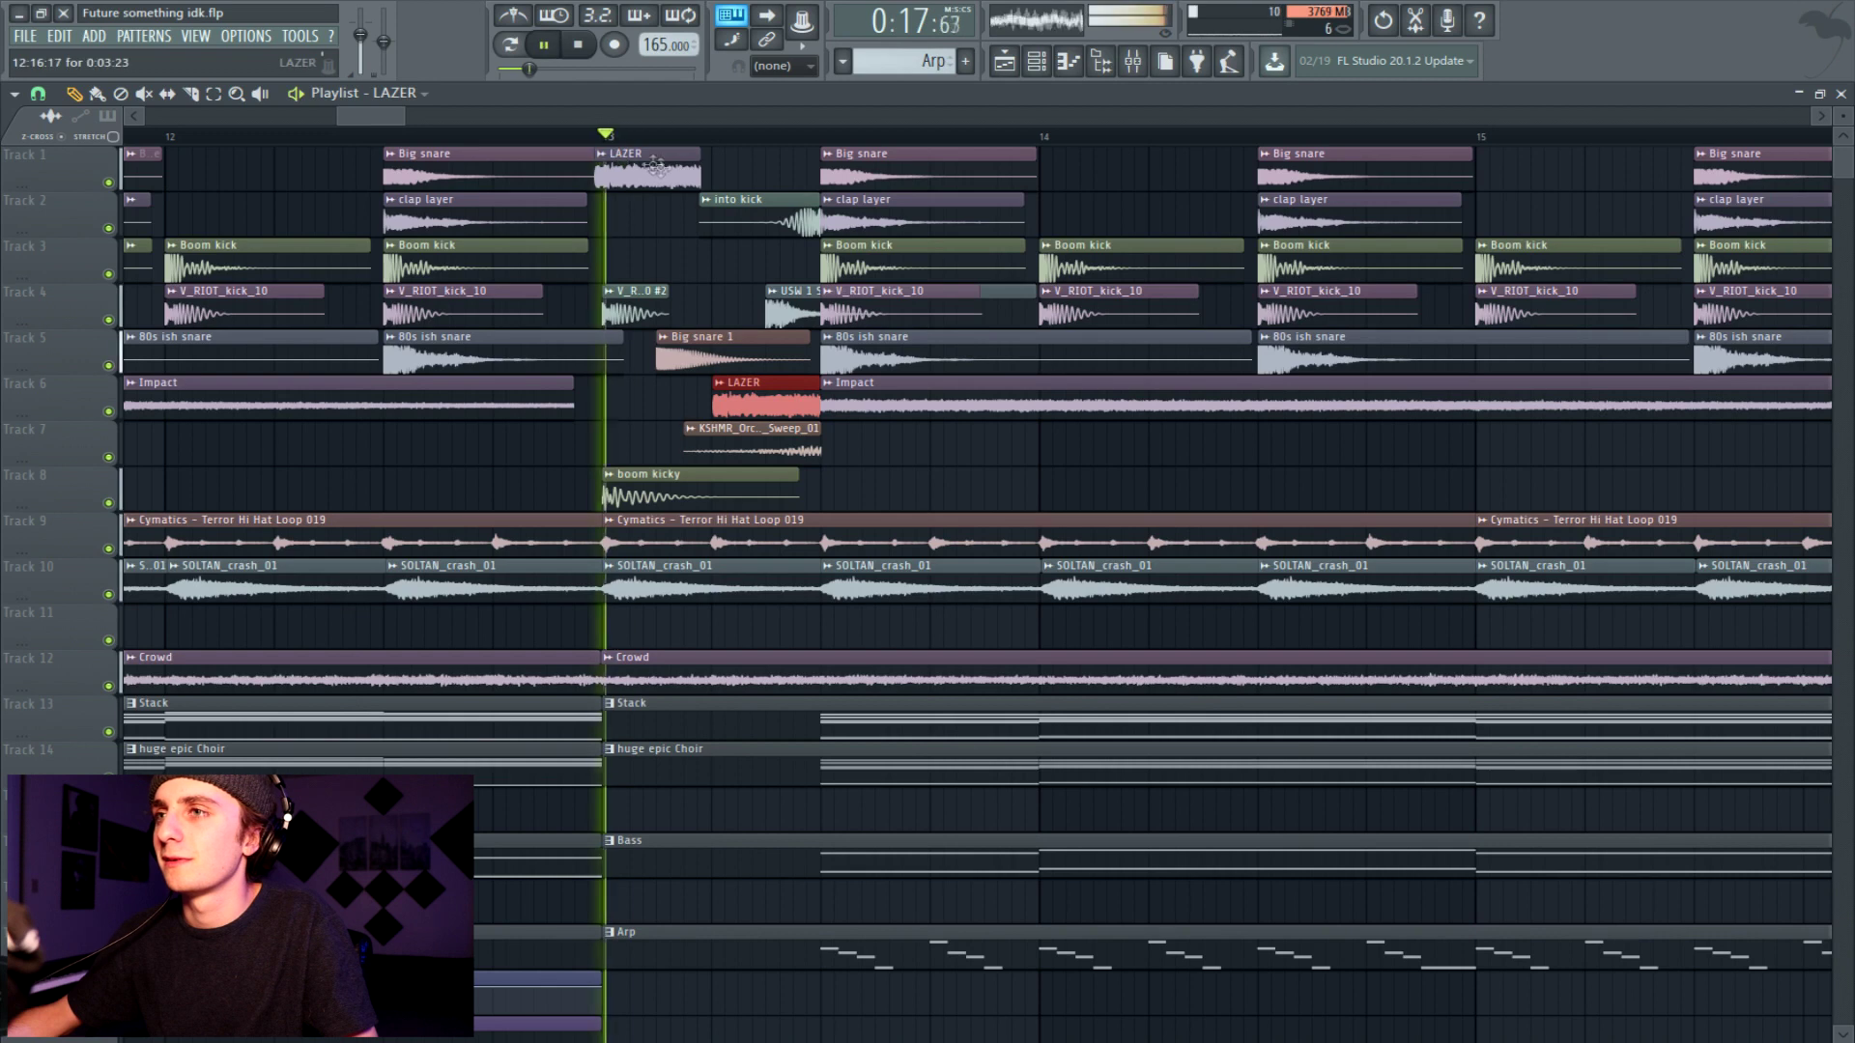
right_click(690, 176)
key(space)
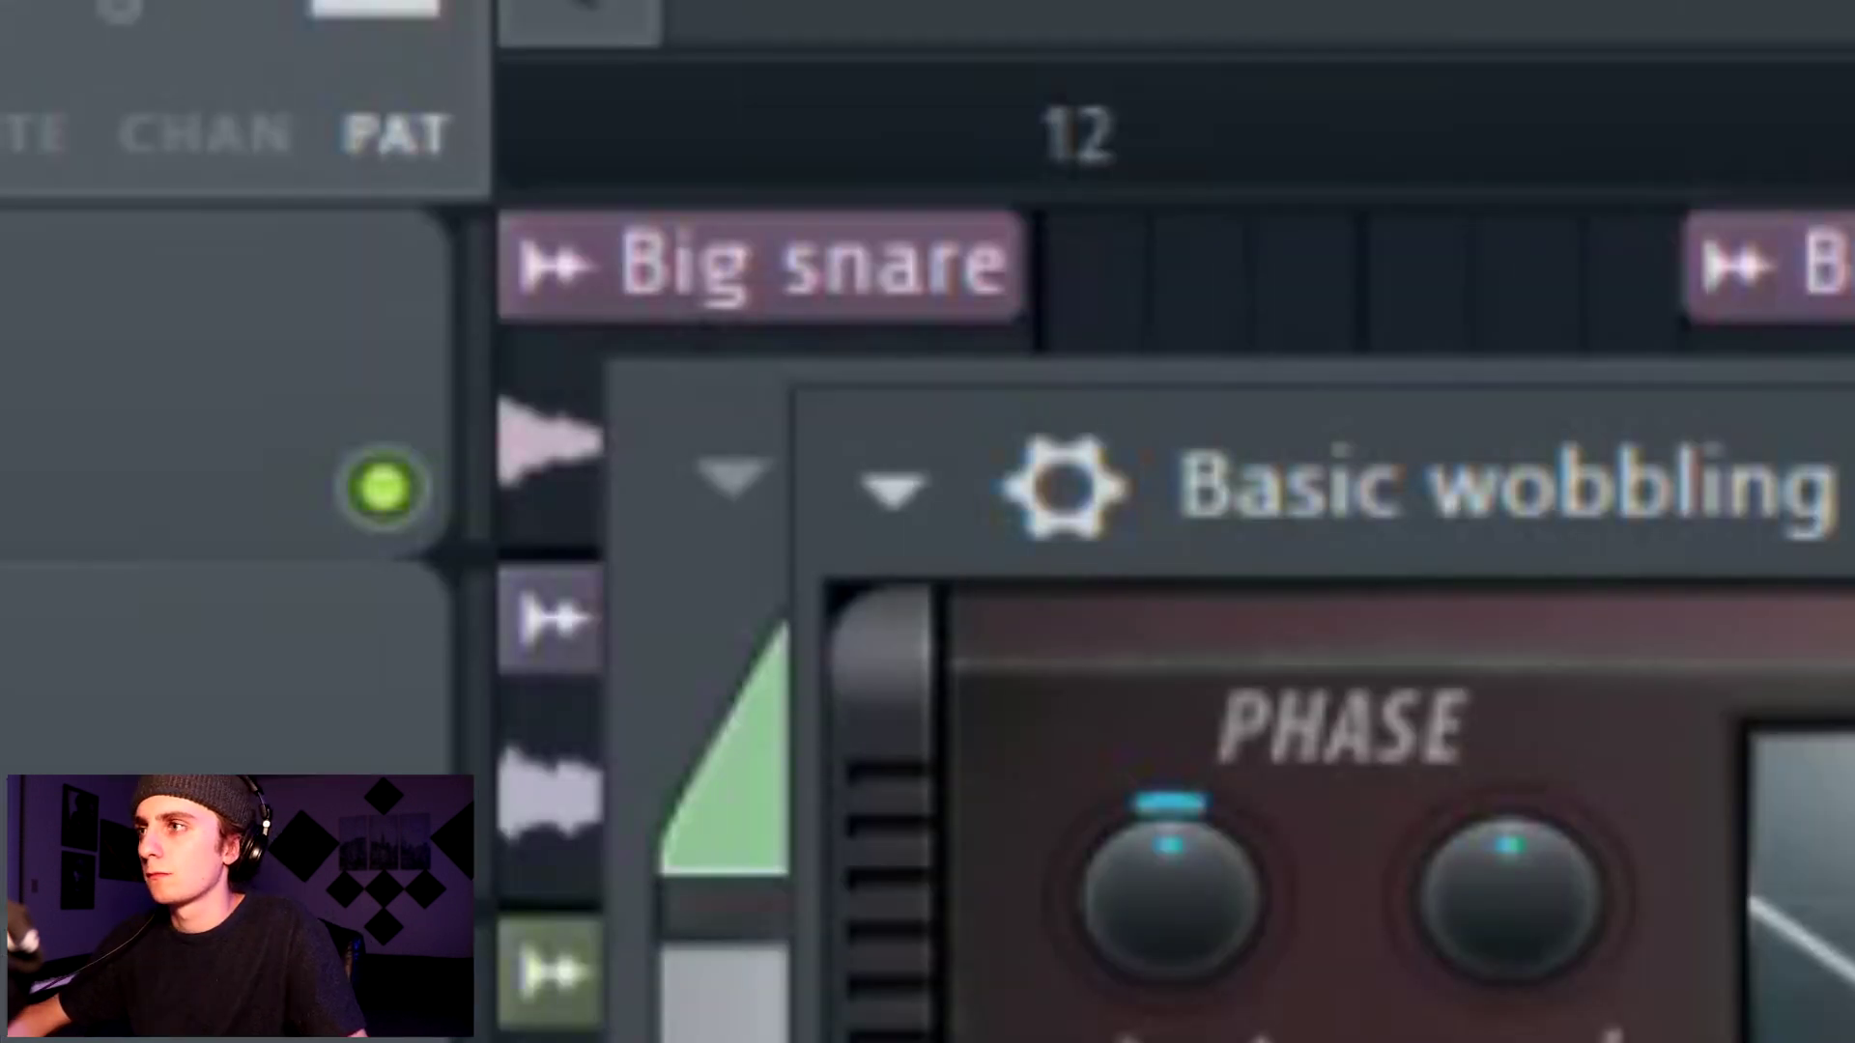
key(Right)
key(Left)
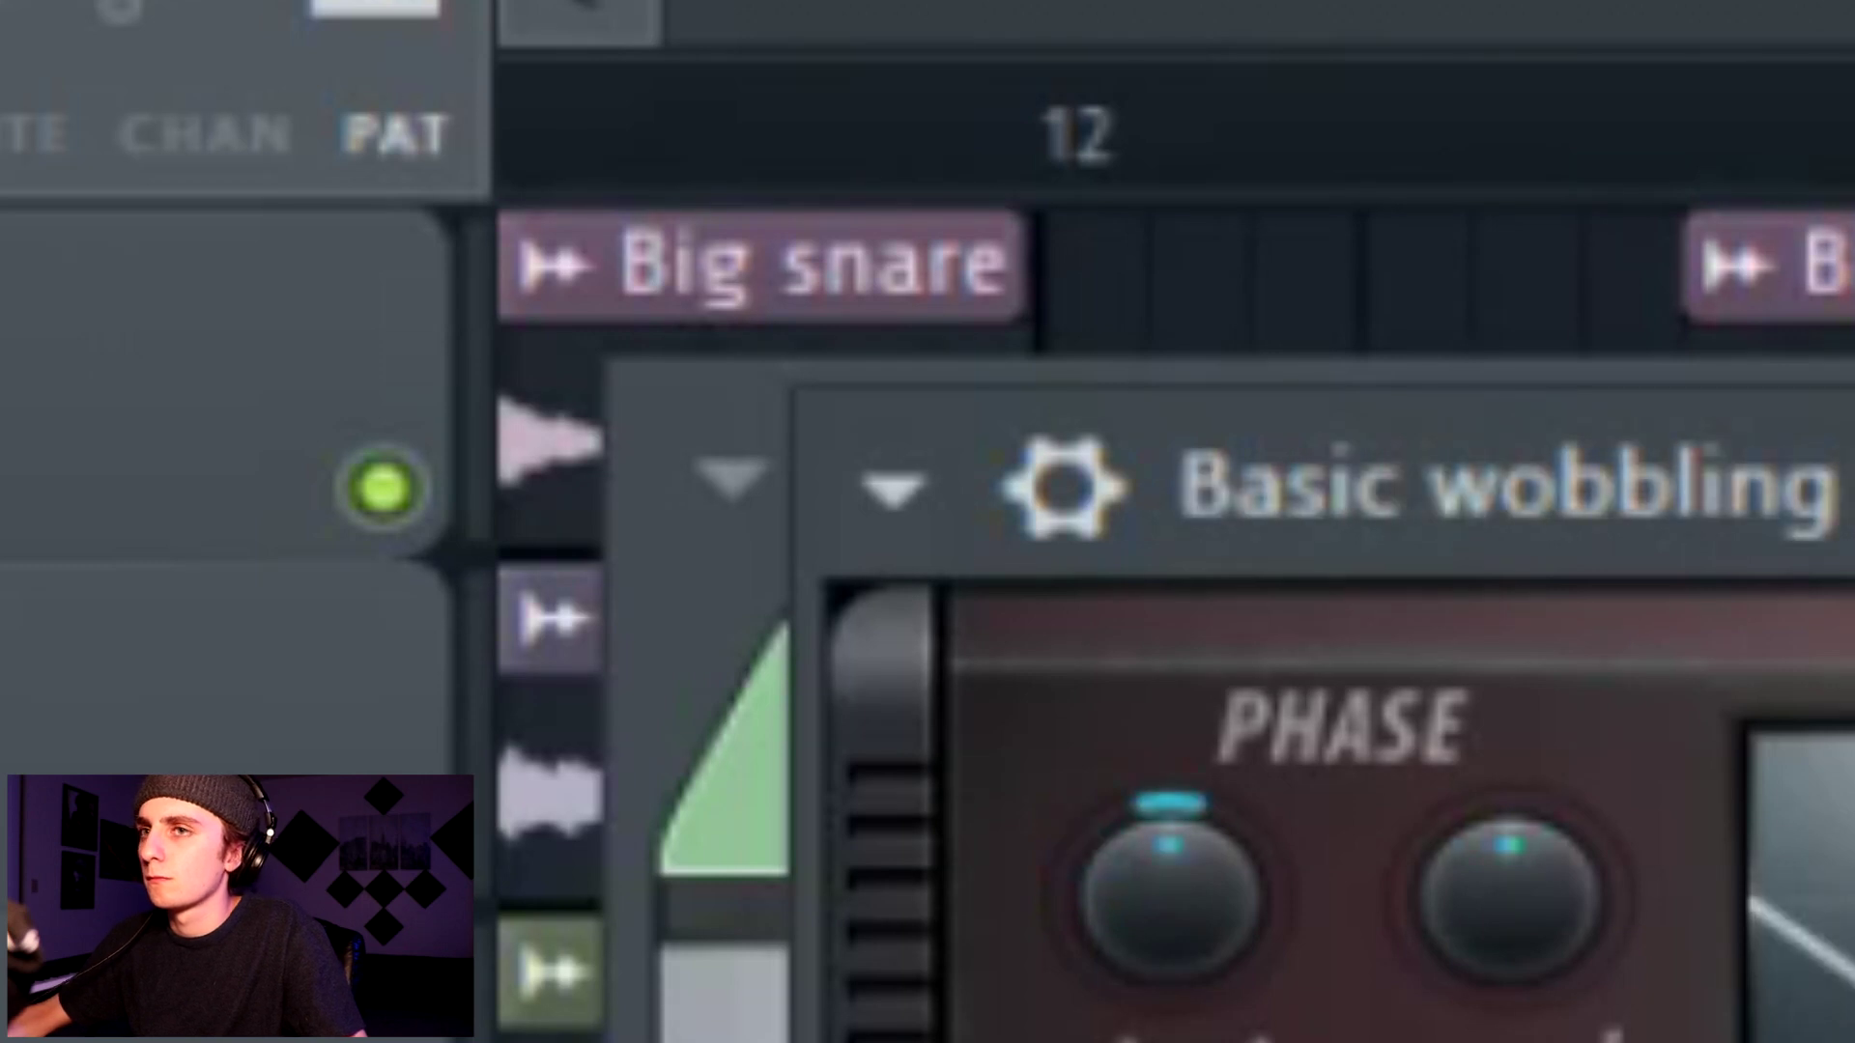
key(Right)
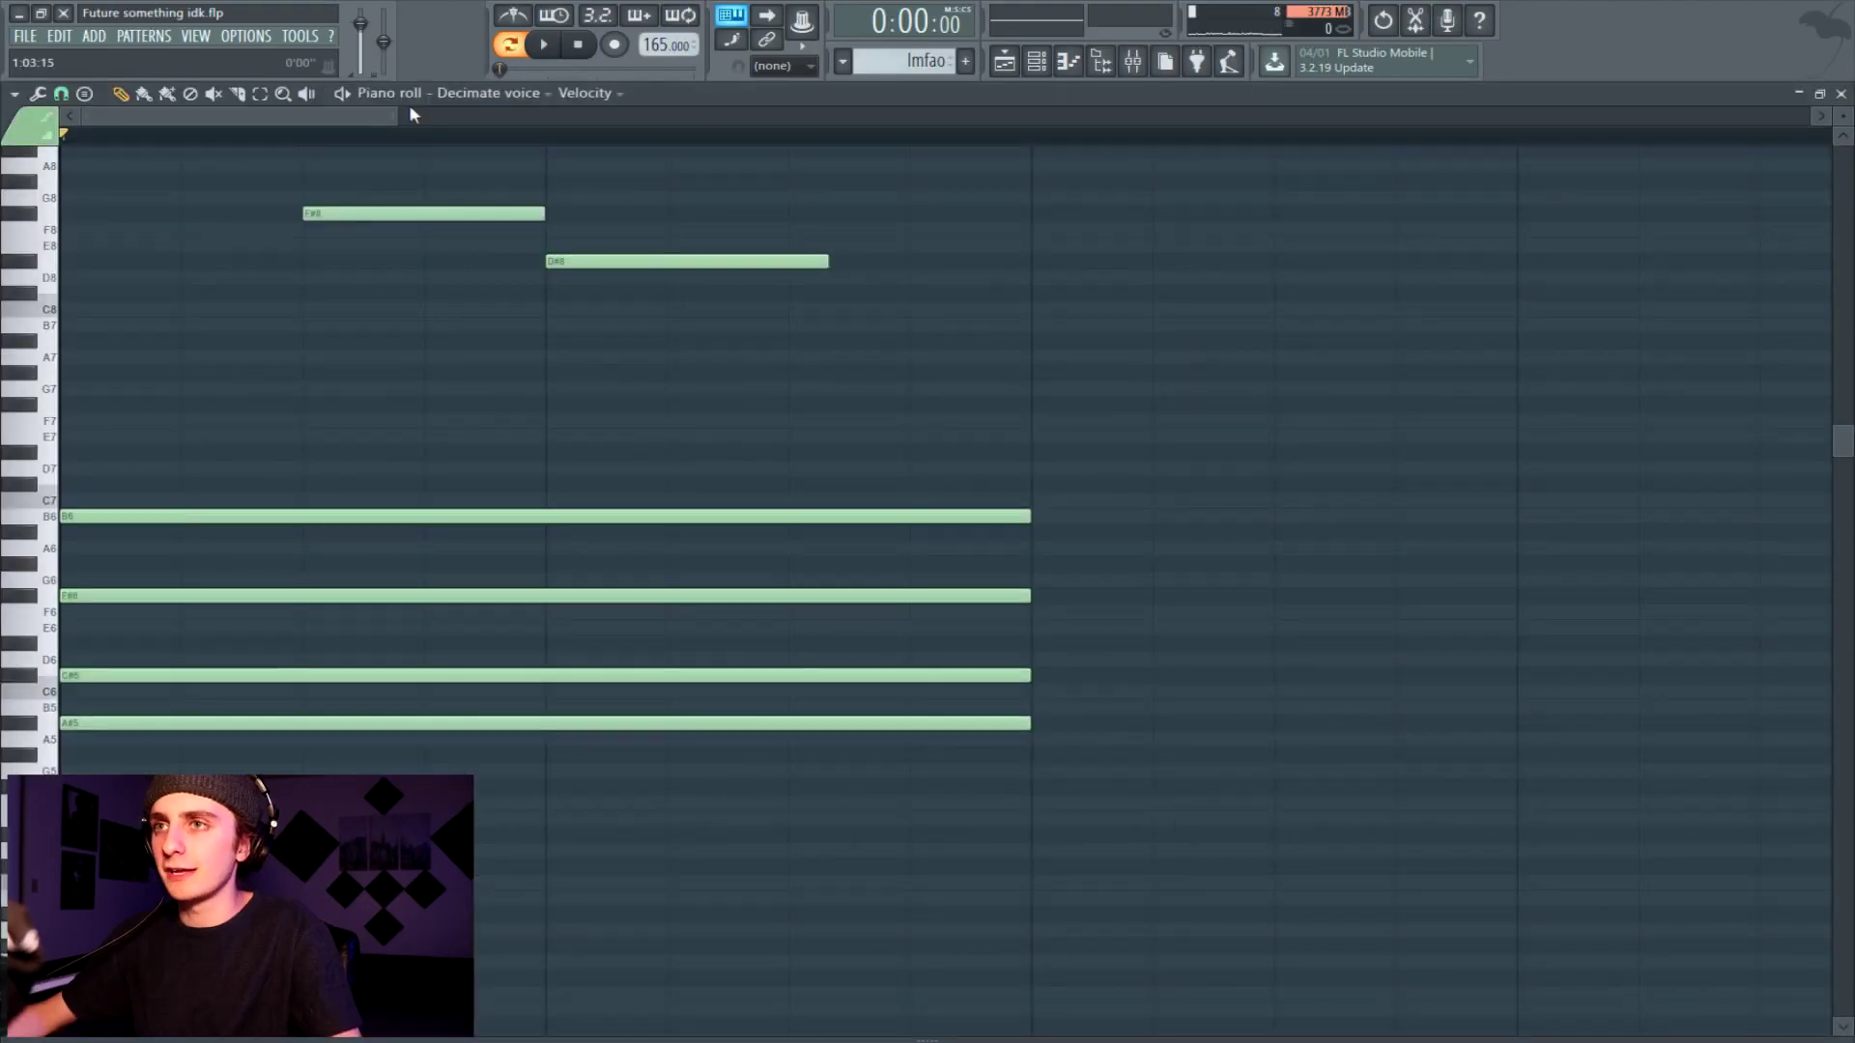
Delete the F#6 and C#6 notes from the Decimate voice chord in the lmfao pattern and play it back.
drag(398, 115, 1039, 116)
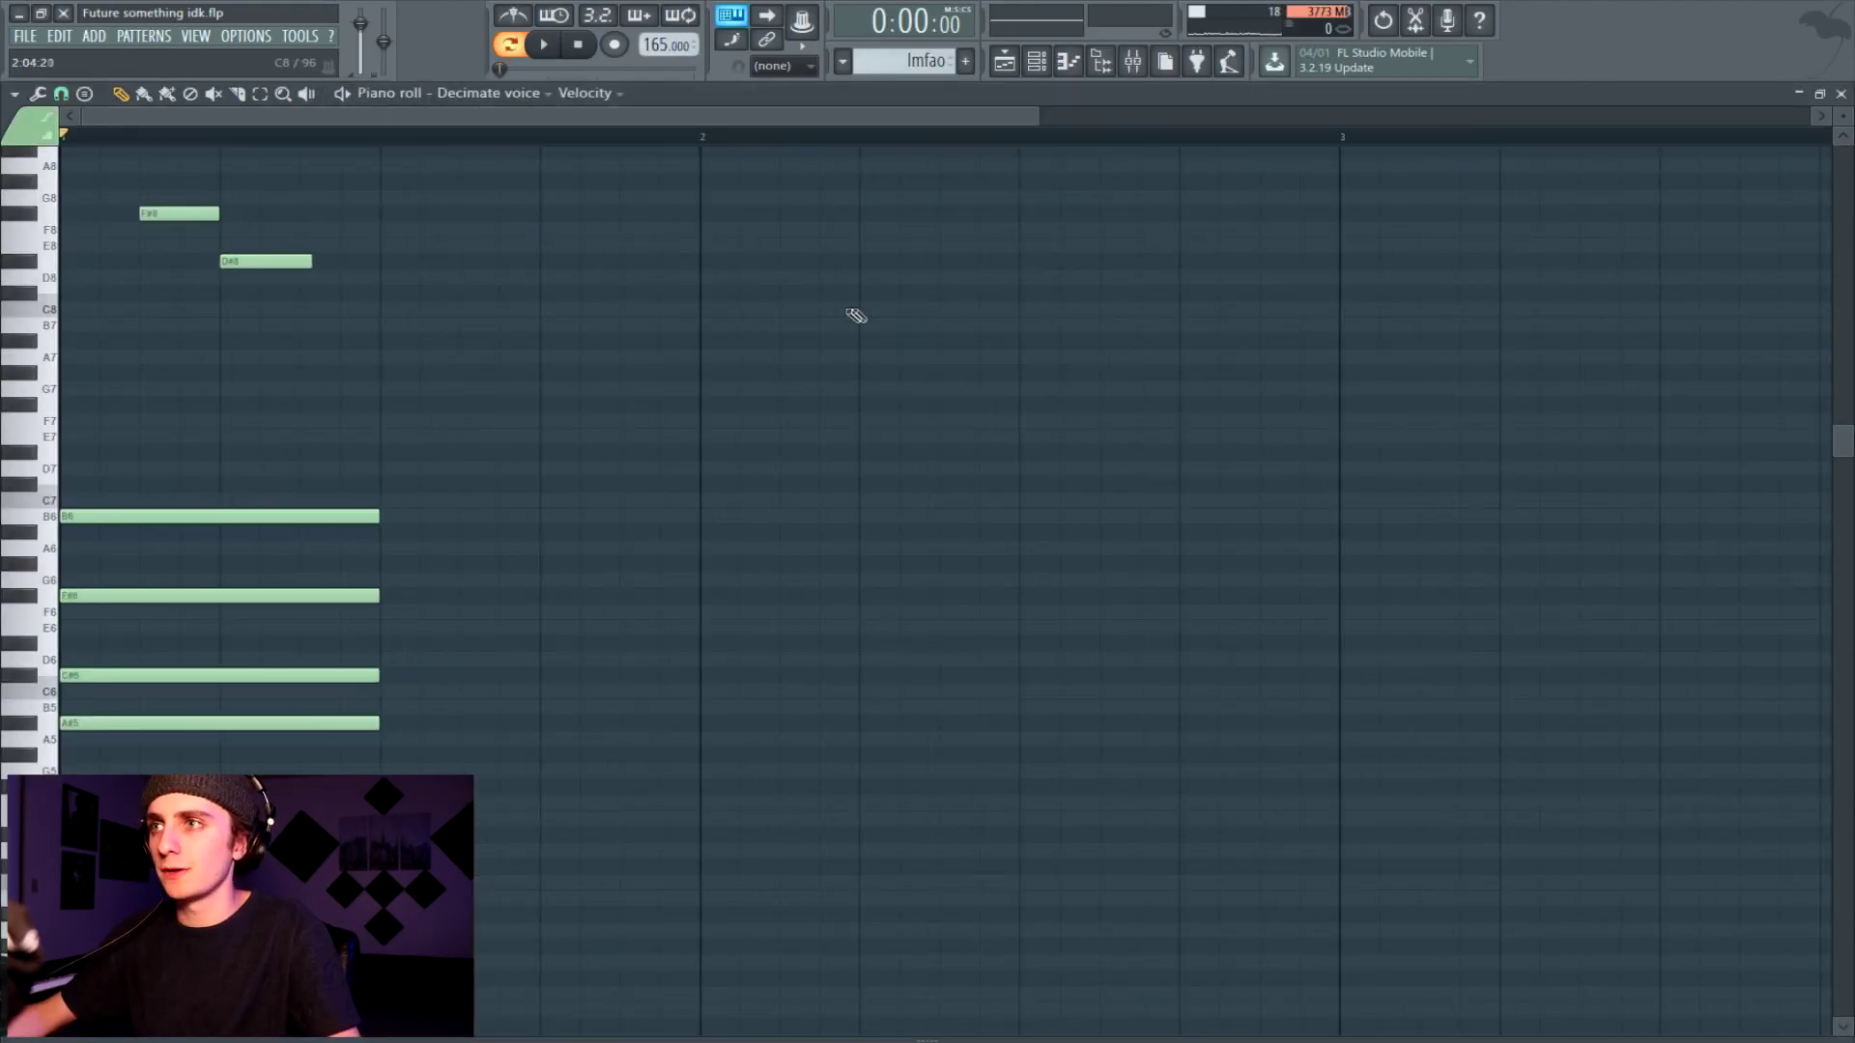
key(space)
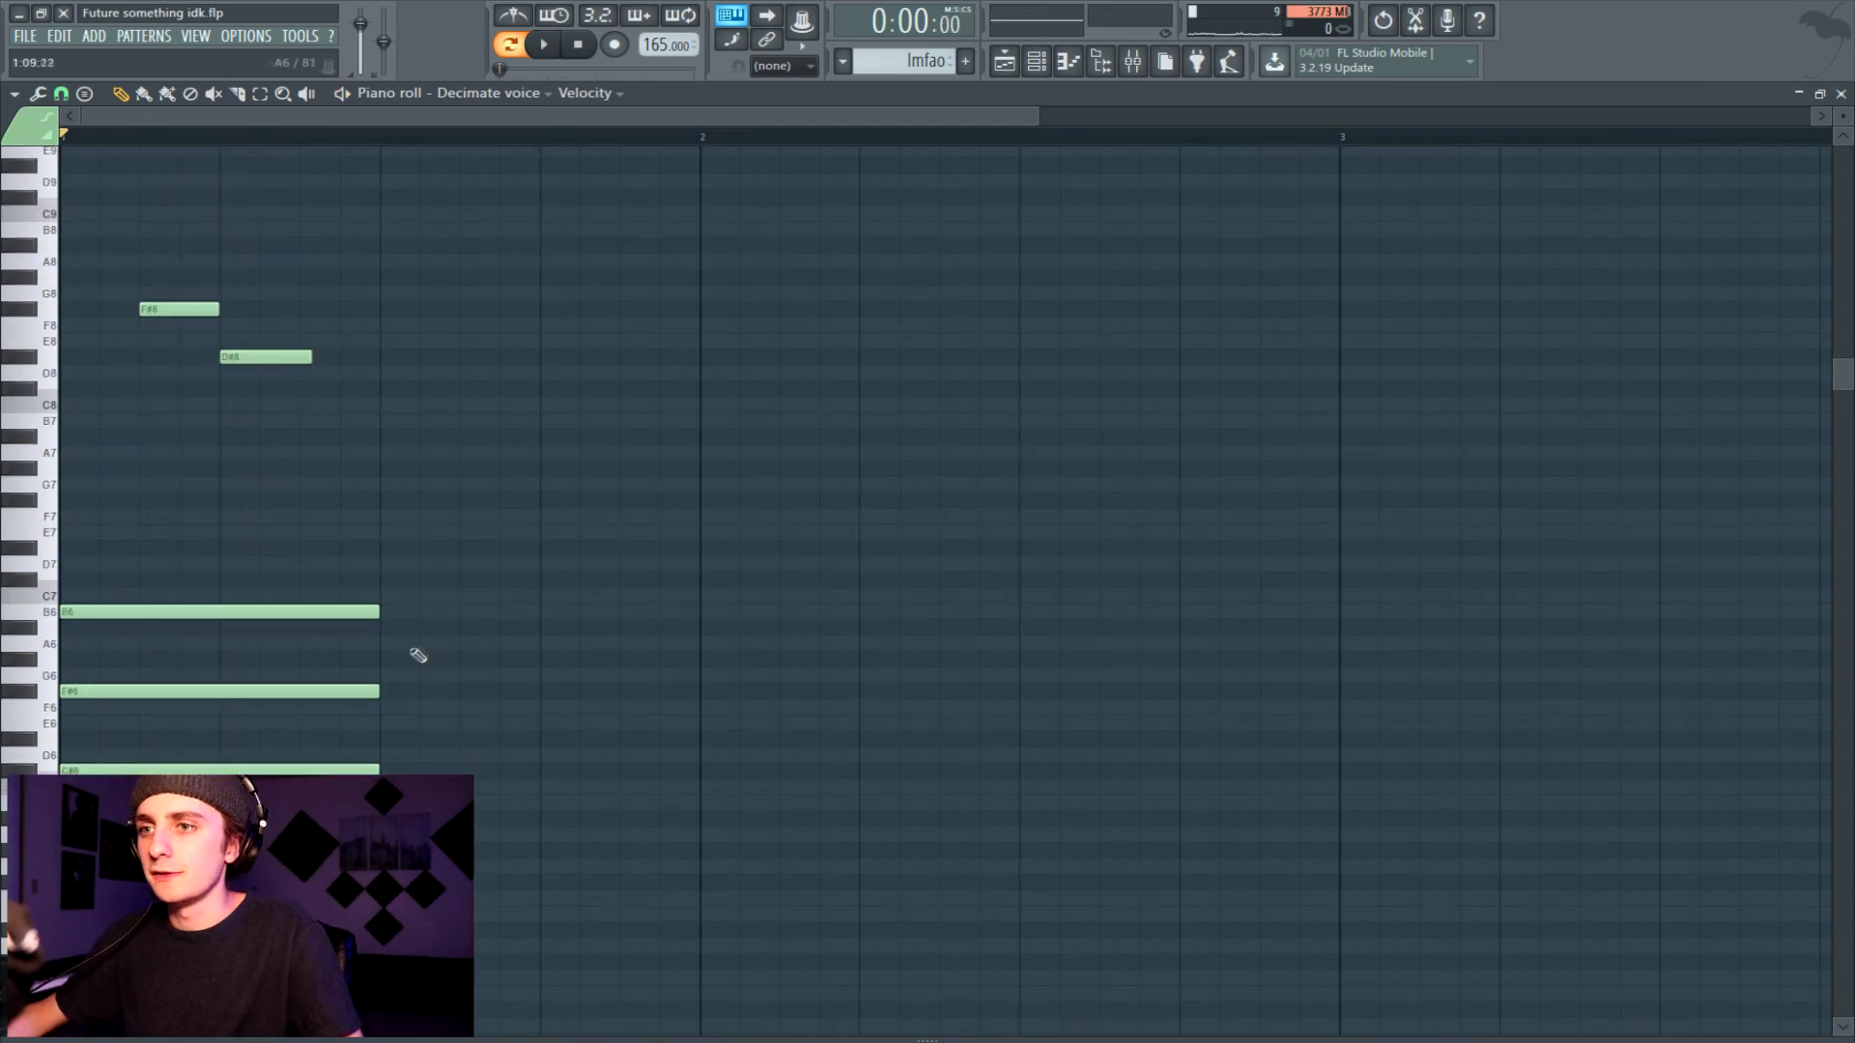
right_click(373, 691)
right_click(353, 771)
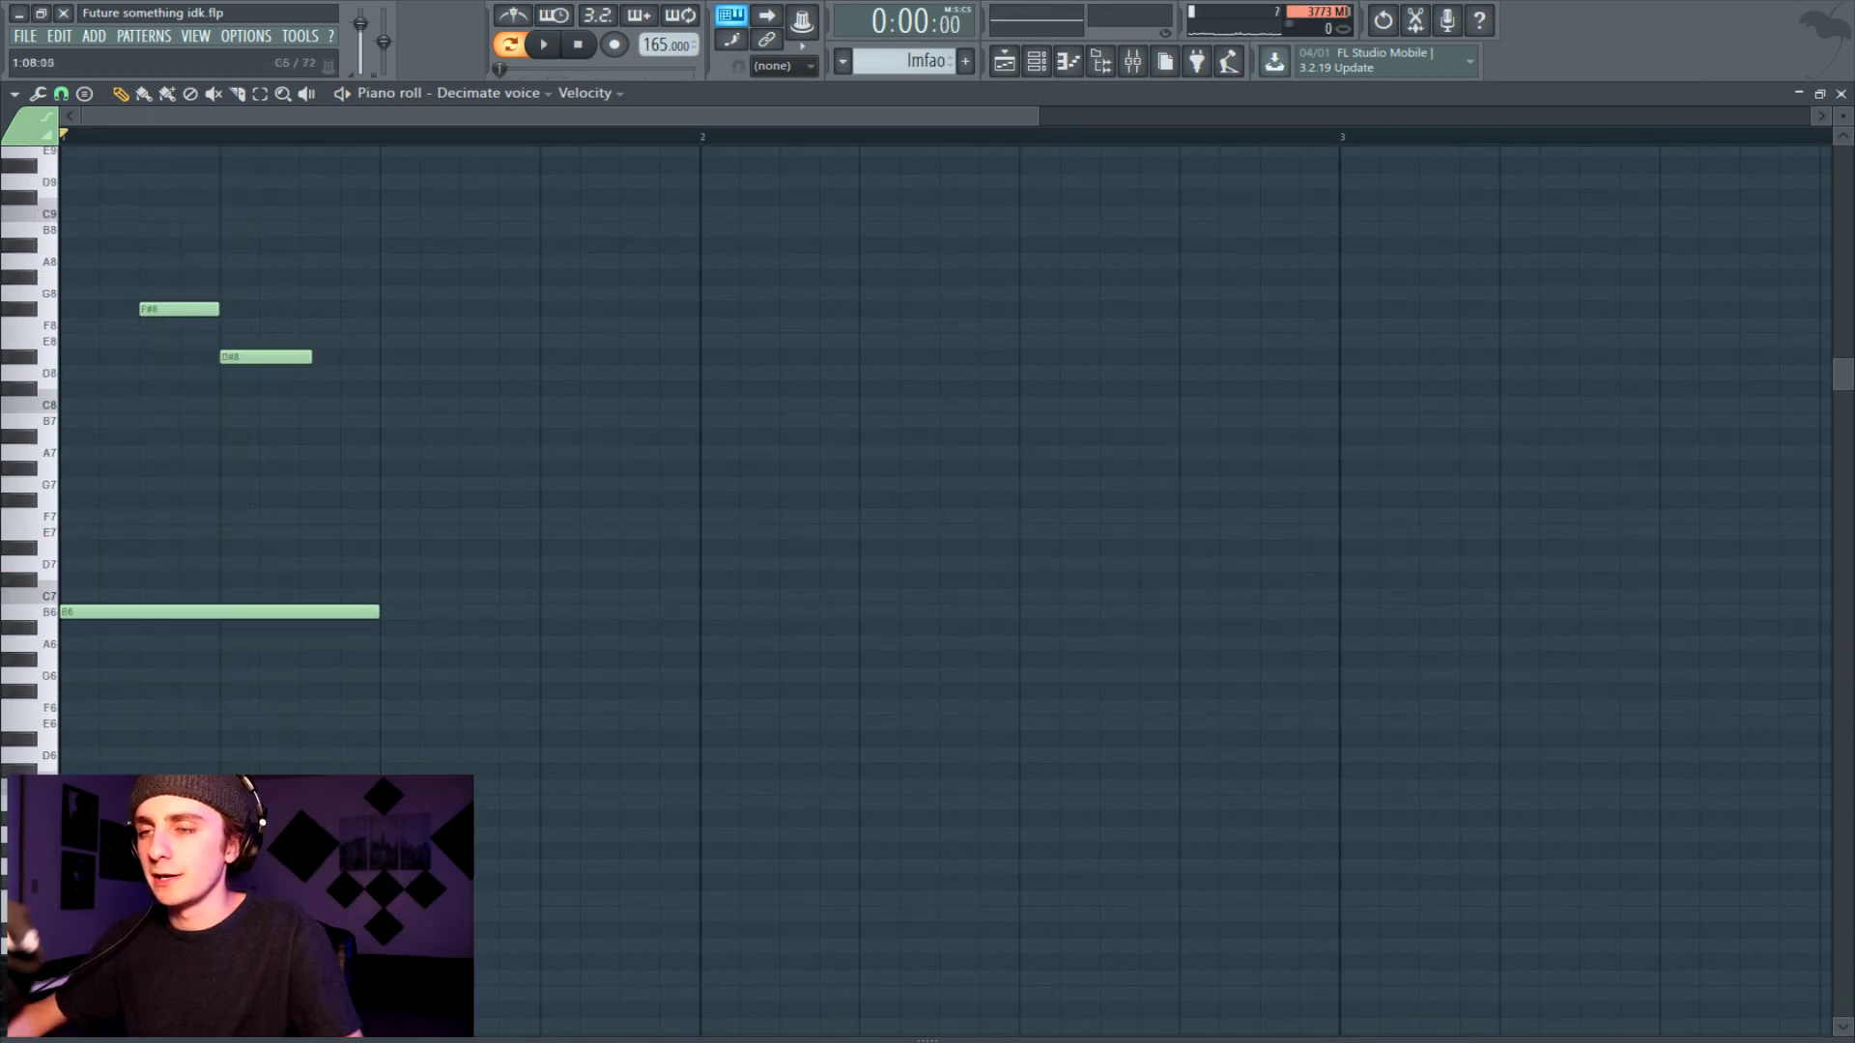
key(space)
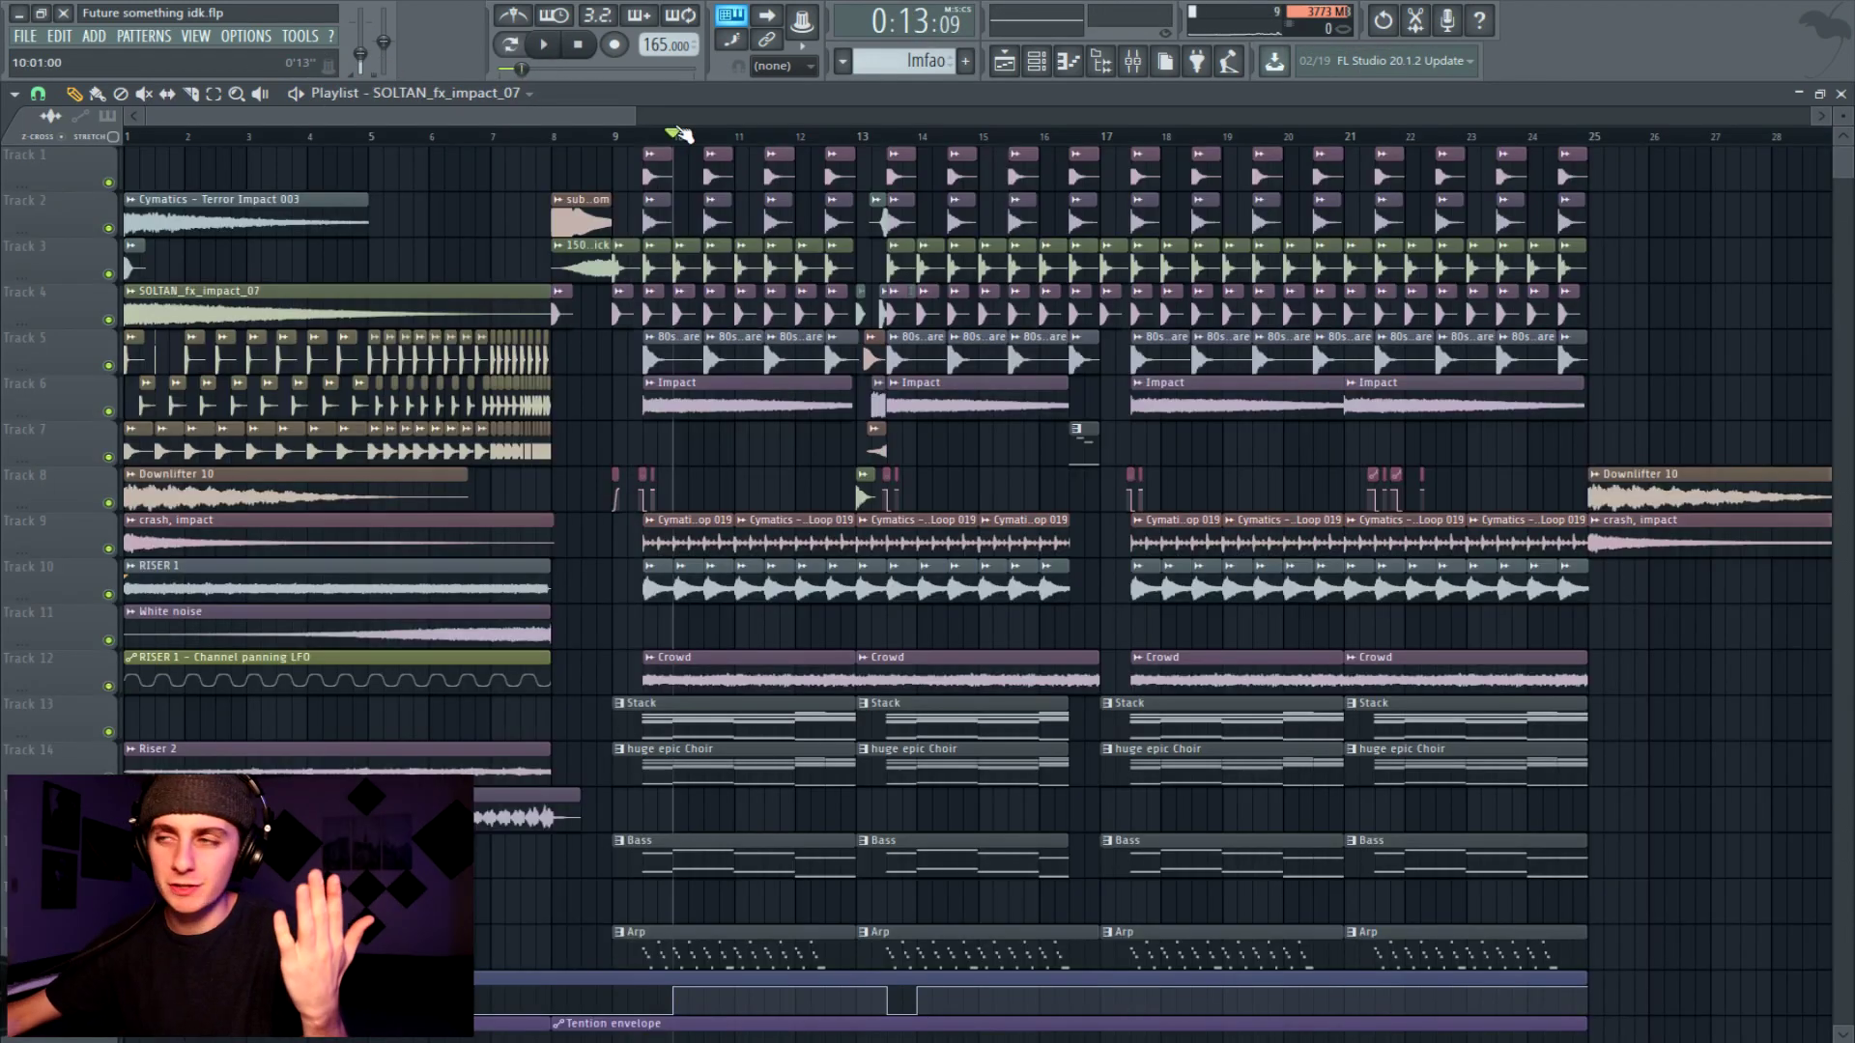
Move the playback position to bar 13, at the break in the middle of the drop.
drag(697, 134, 887, 145)
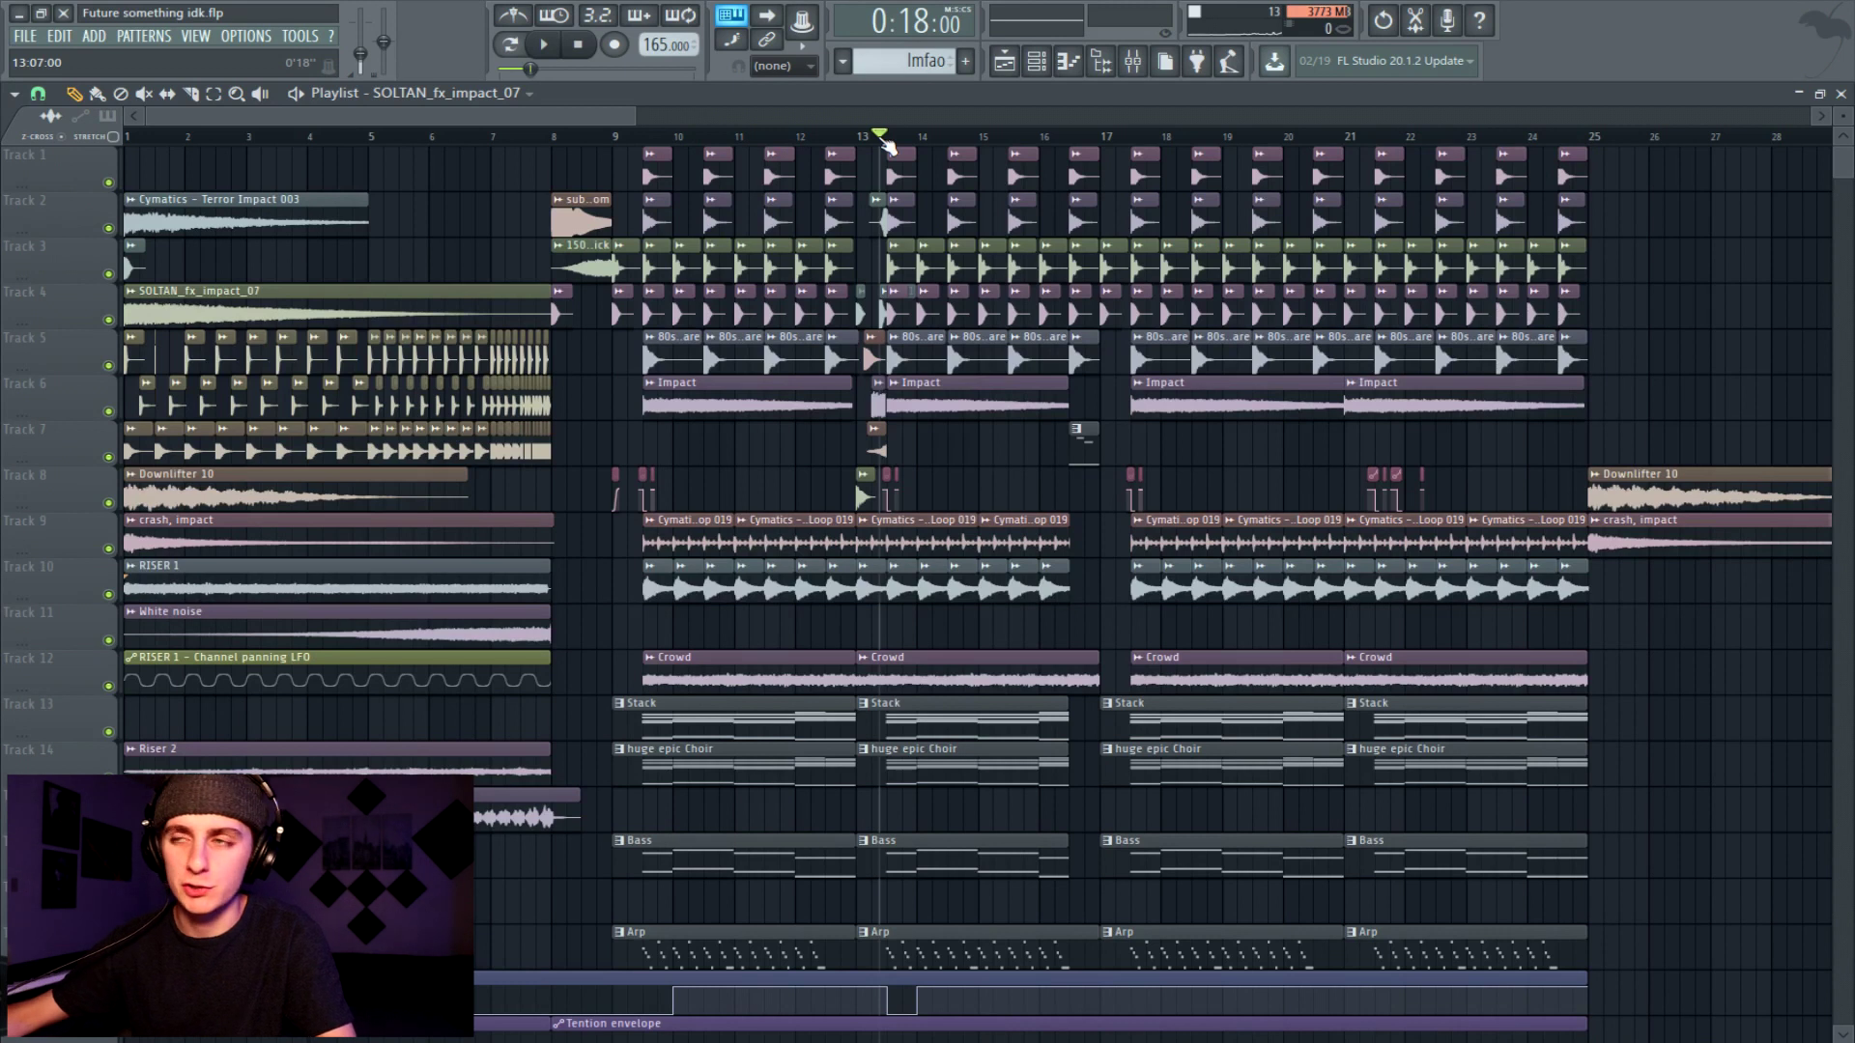
drag(878, 142, 859, 146)
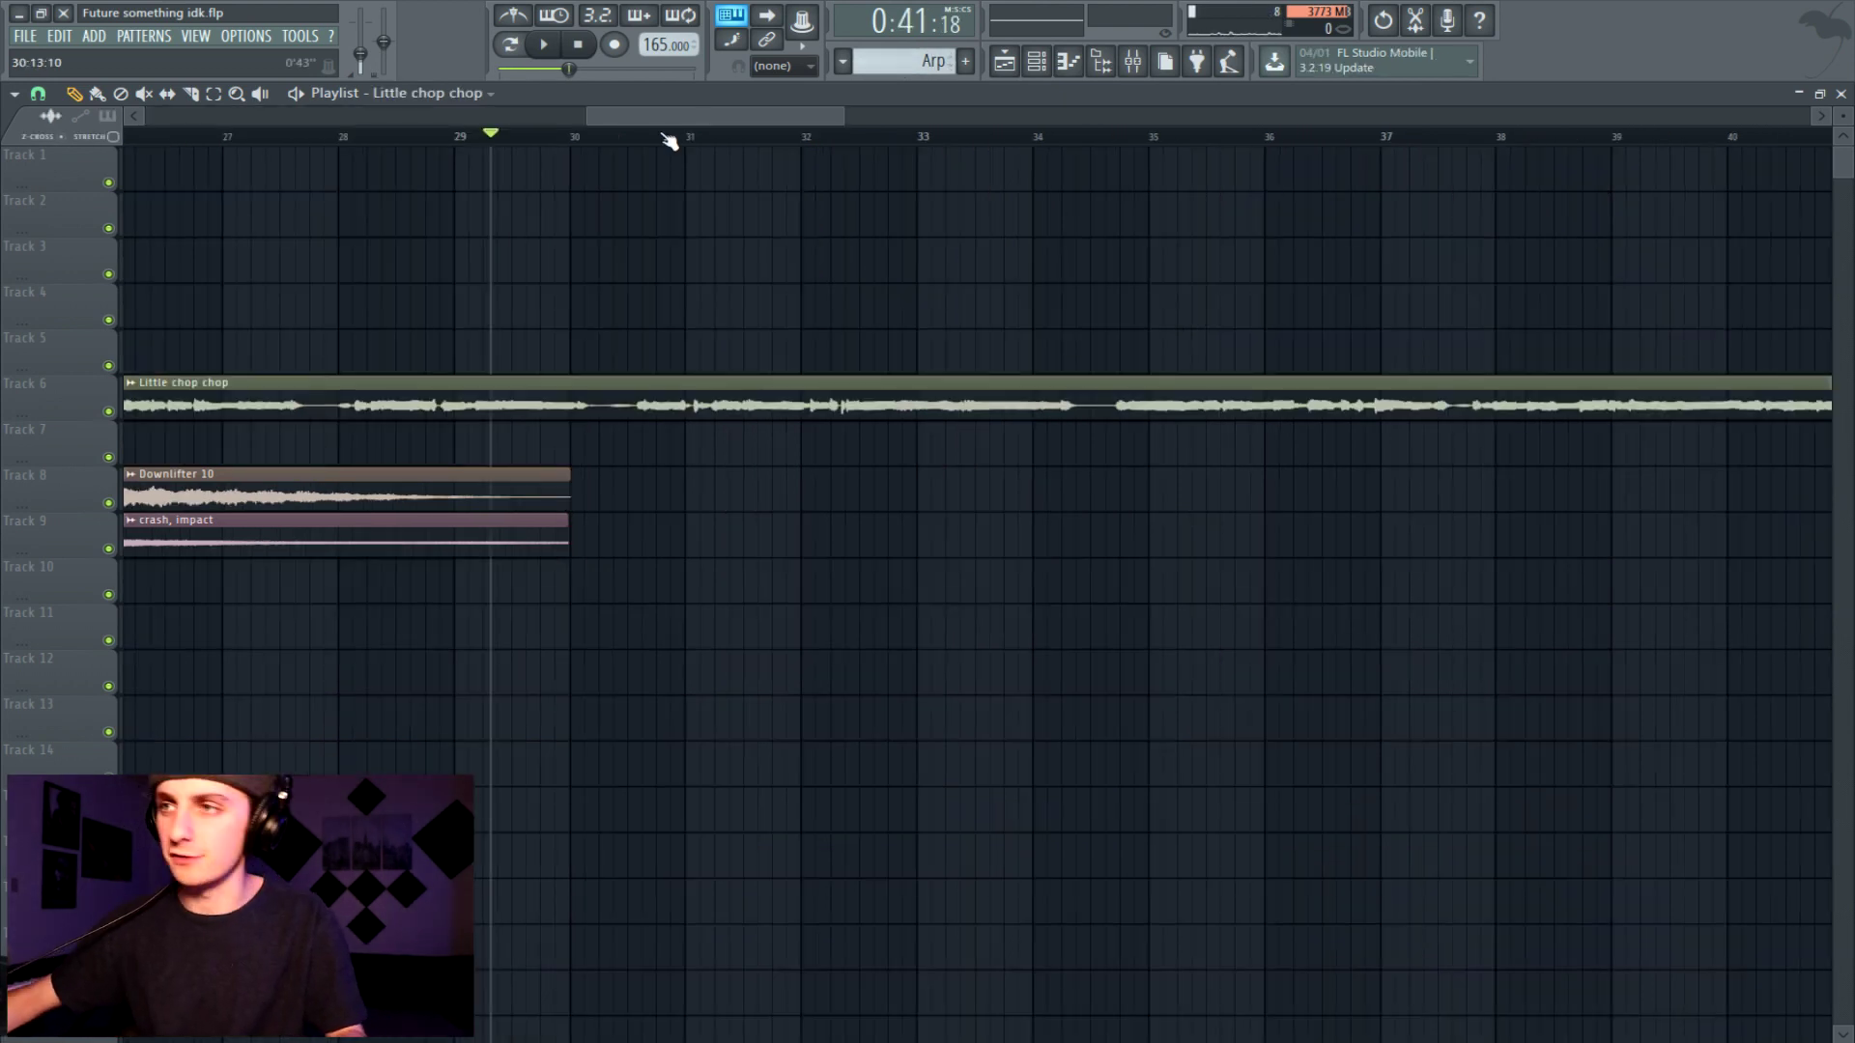
Play the section after the drop from about bar 31 and audition the Little chop chop clip on Track 6 alone.
mouse_move(664, 137)
mouse_down()
mouse_move(730, 136)
mouse_move(642, 136)
mouse_move(766, 145)
mouse_up()
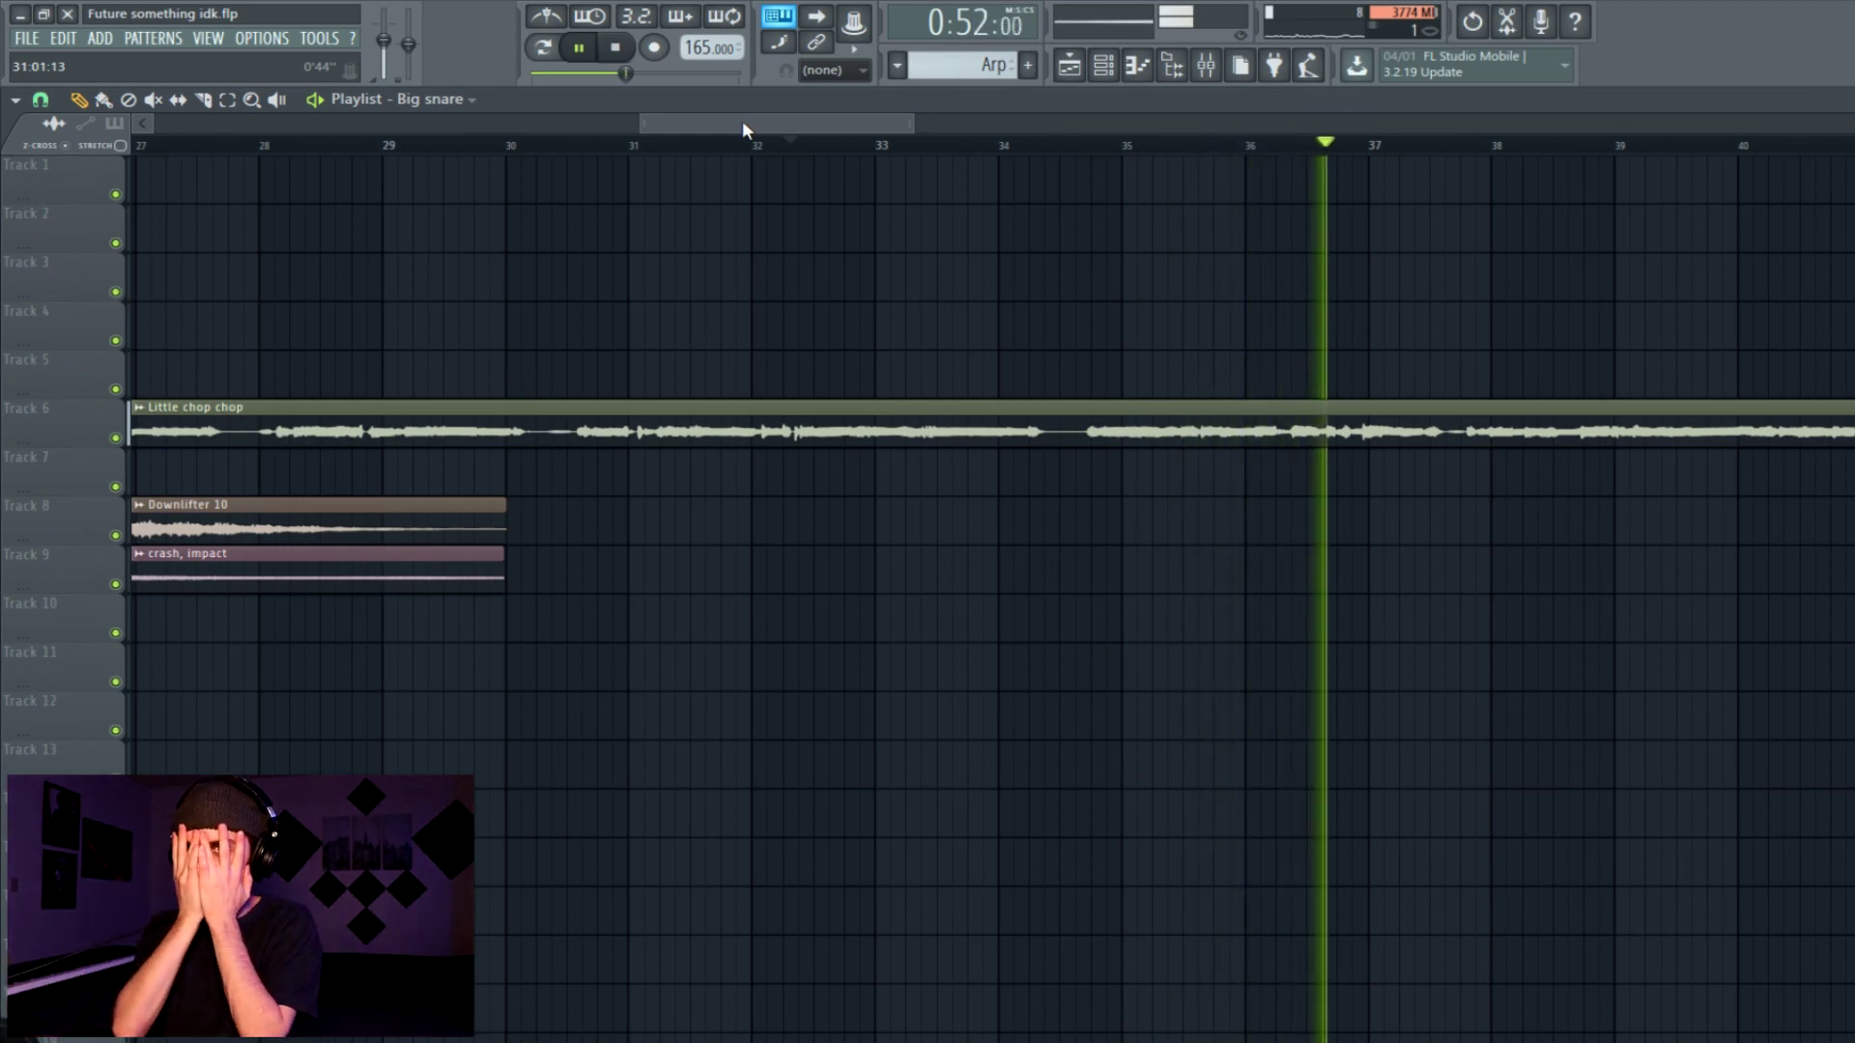
key(space)
drag(972, 152, 1005, 157)
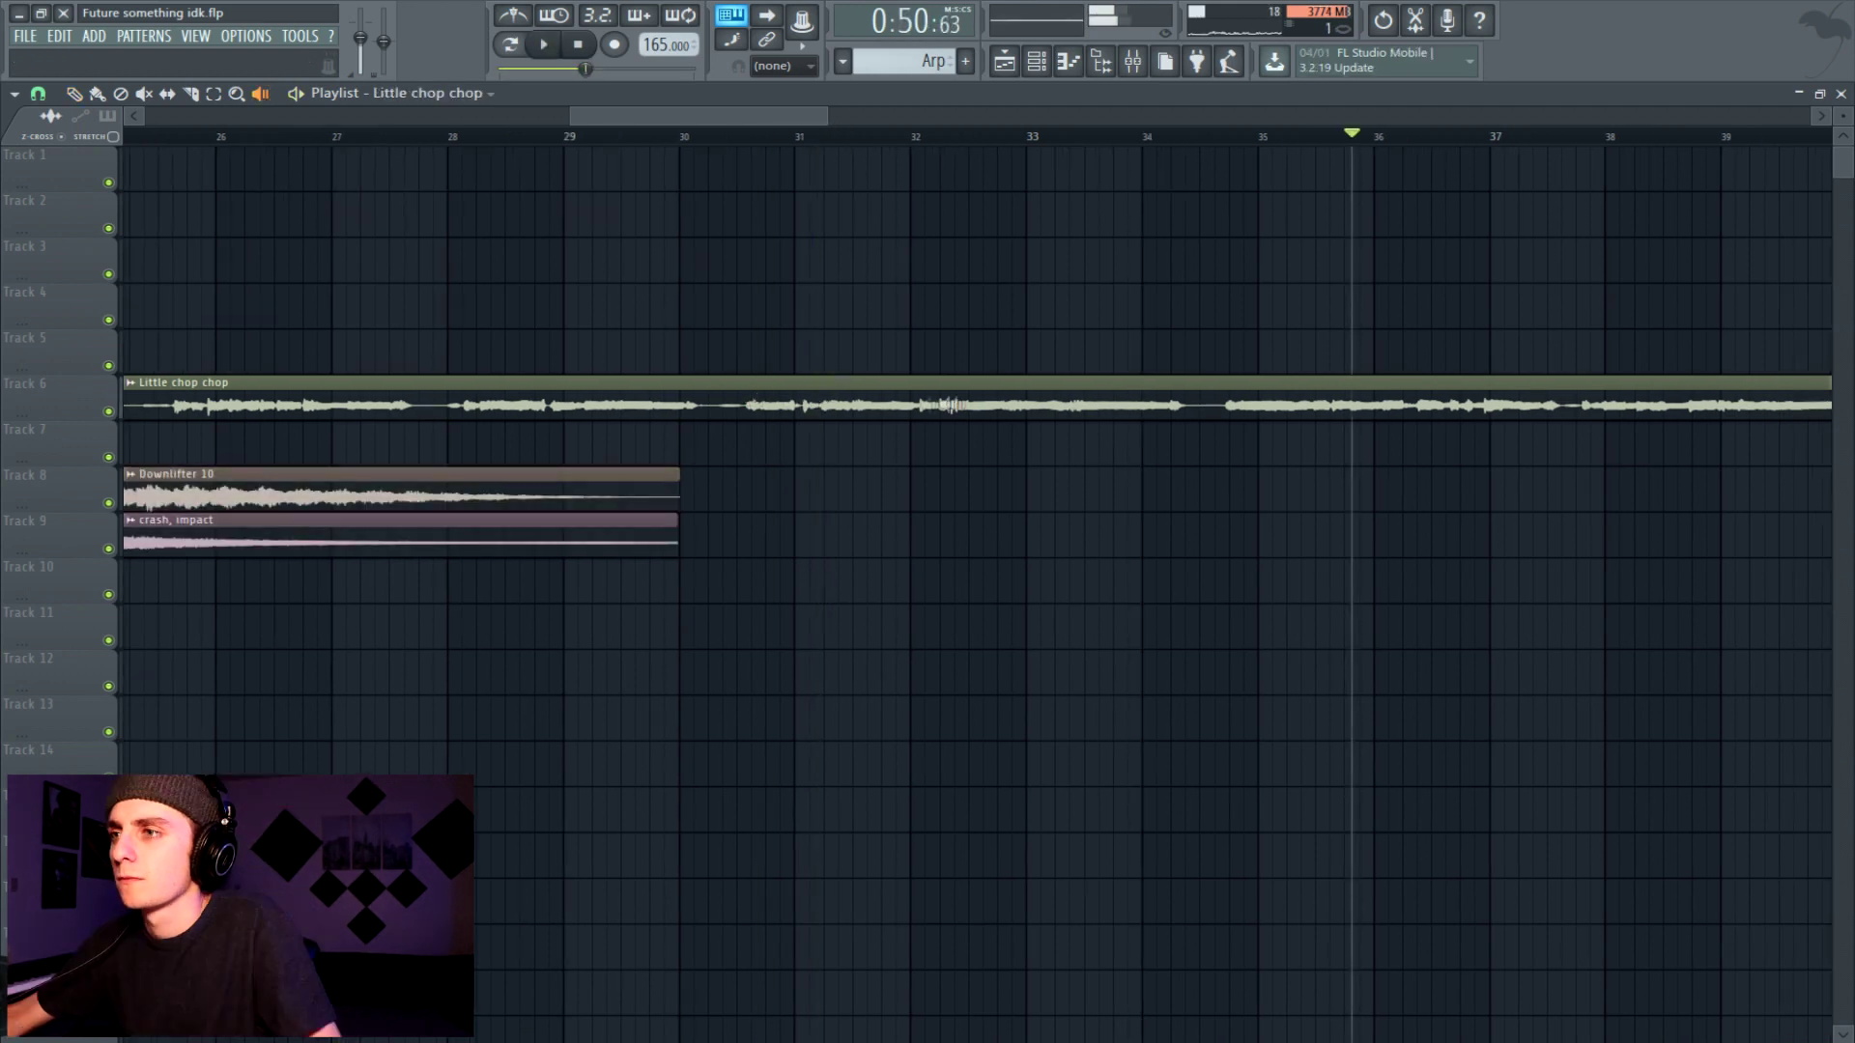
drag(965, 402, 1073, 402)
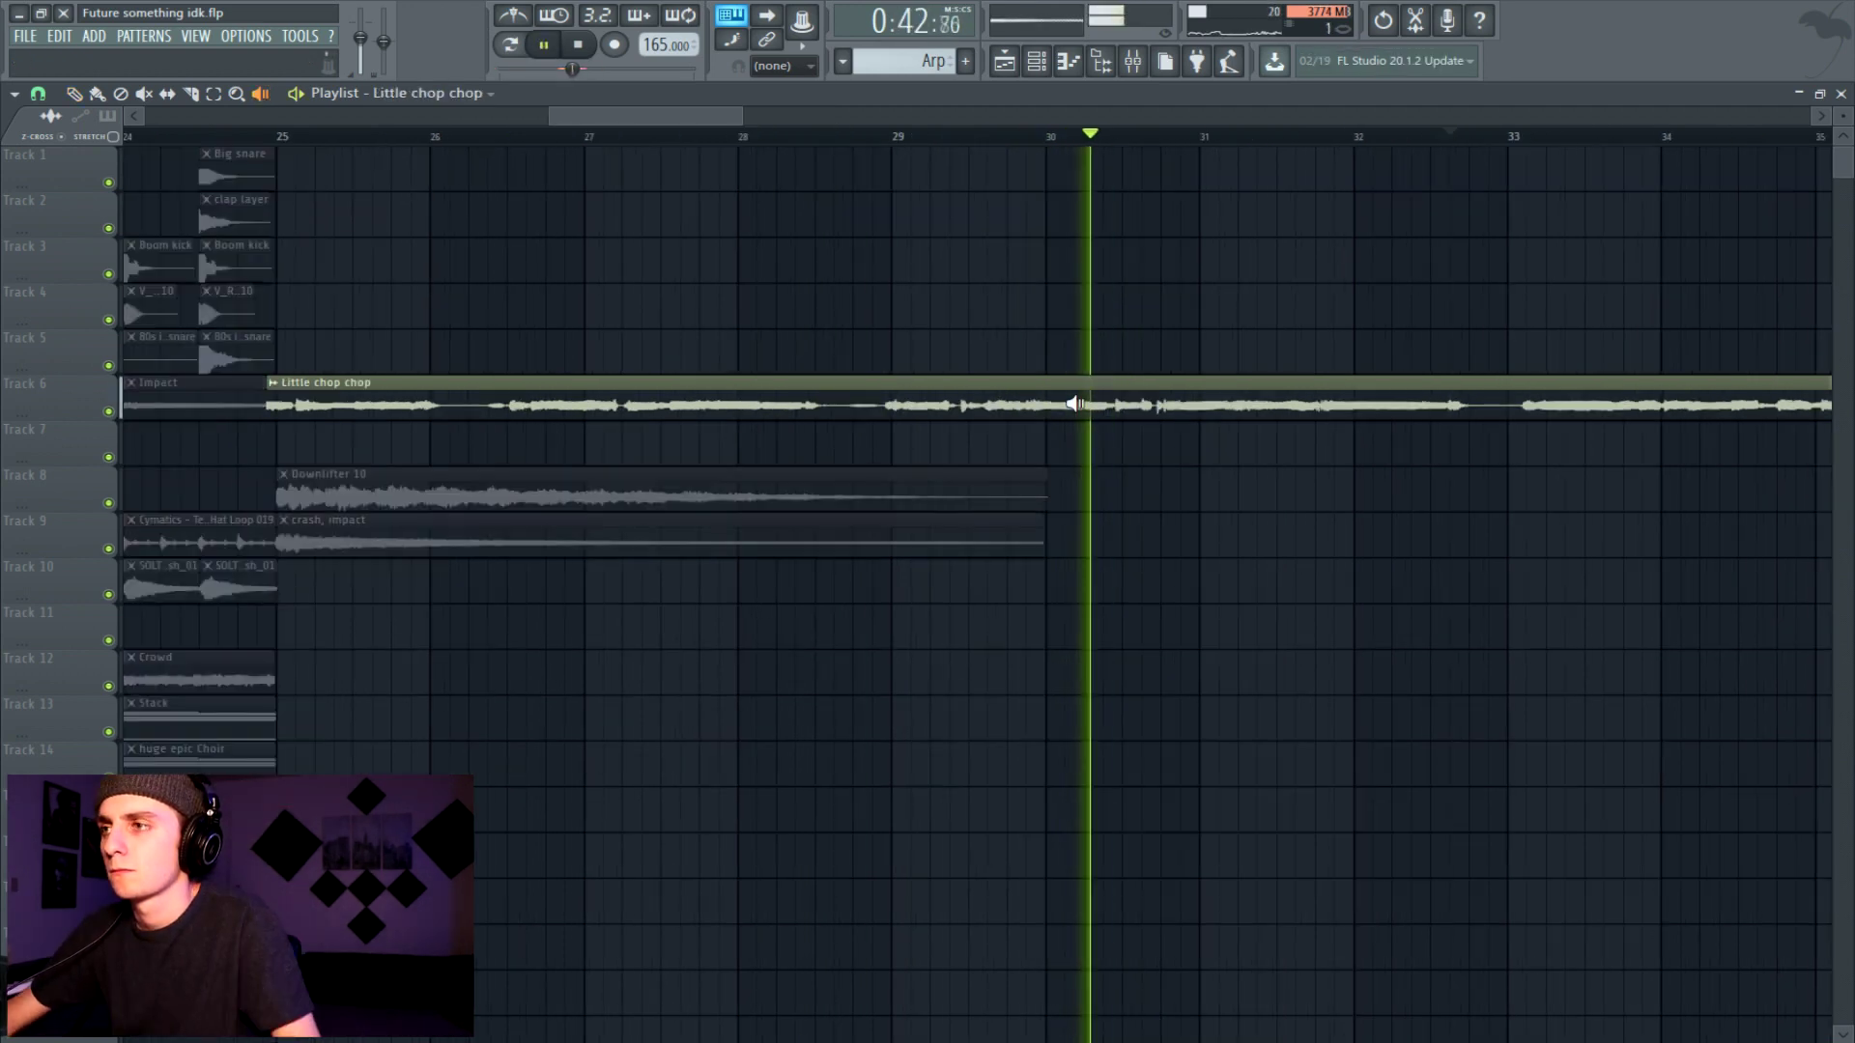
Chop the Little chop chop clip on Track 6 into a rhythmic four-bar pattern starting at bar 30 and play it back.
drag(1072, 402, 1051, 403)
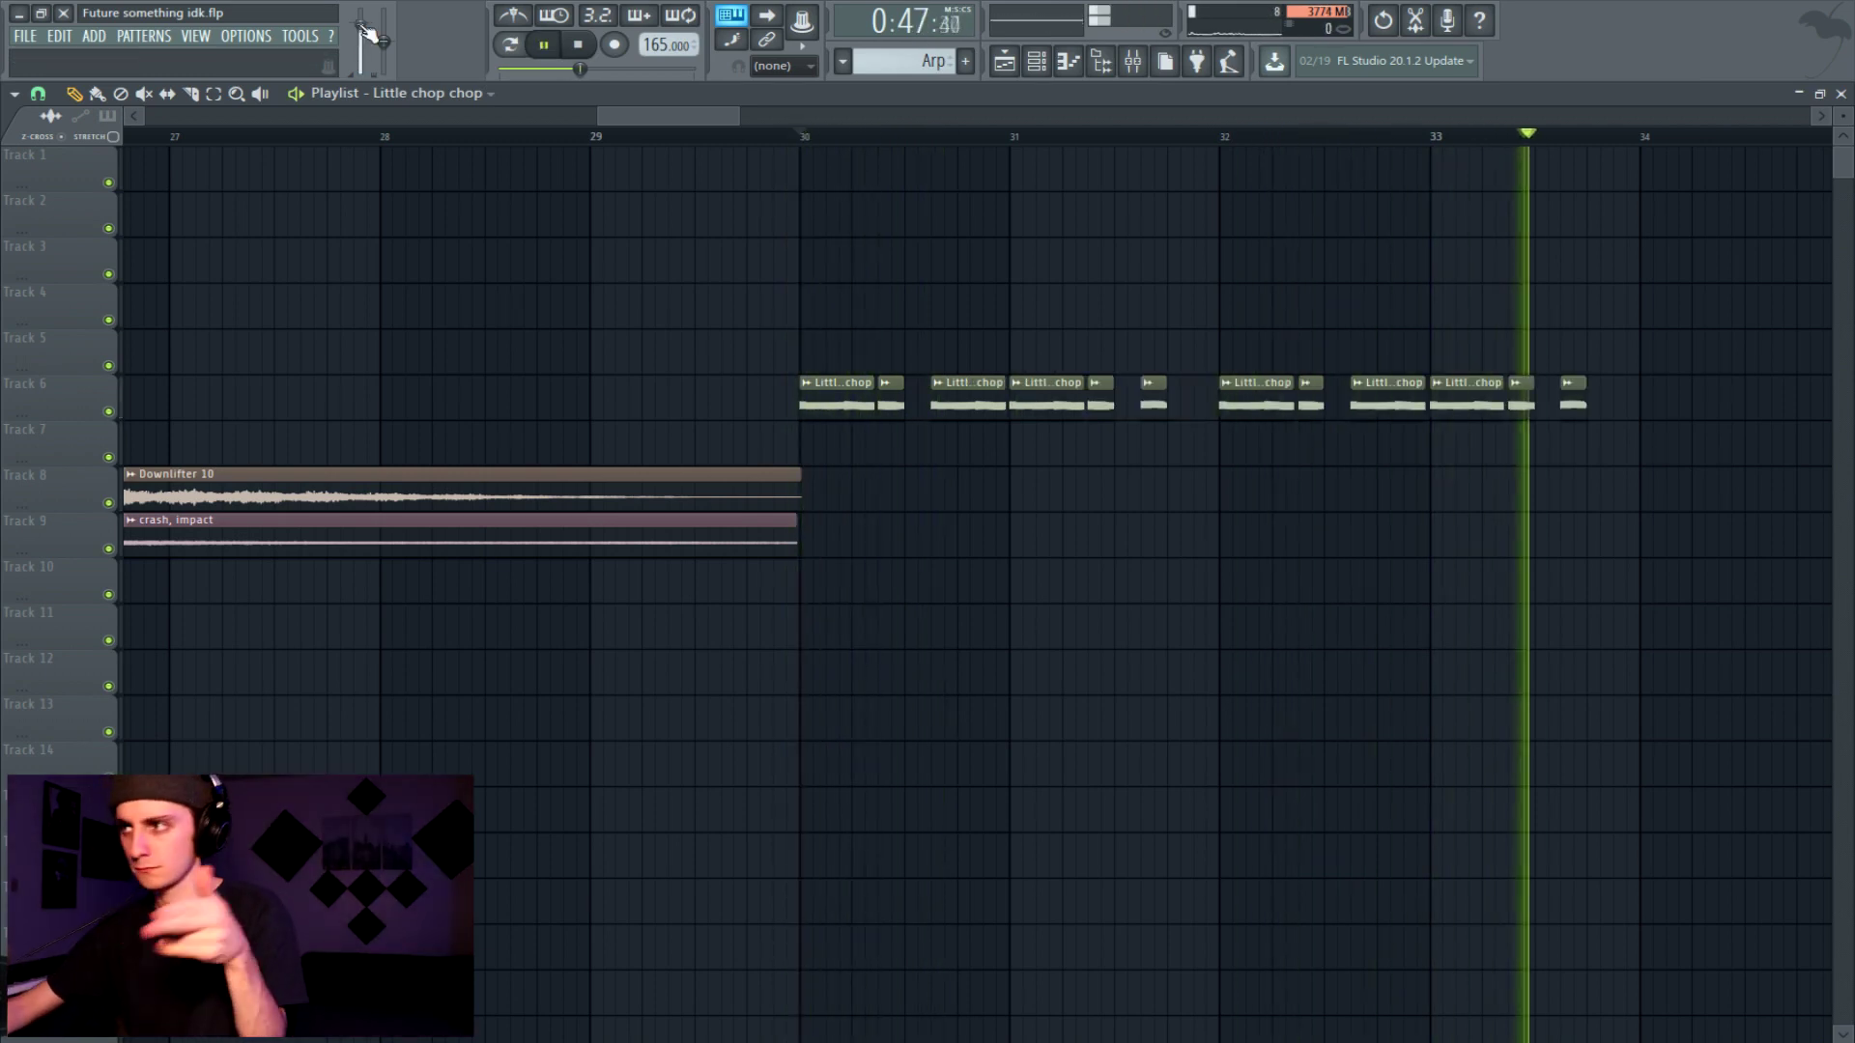
key(space)
Move the chopped Little chop chop clips to bar 17 on the track below the Tention envelope and duplicate them up to bar 25.
drag(1673, 328, 4, 429)
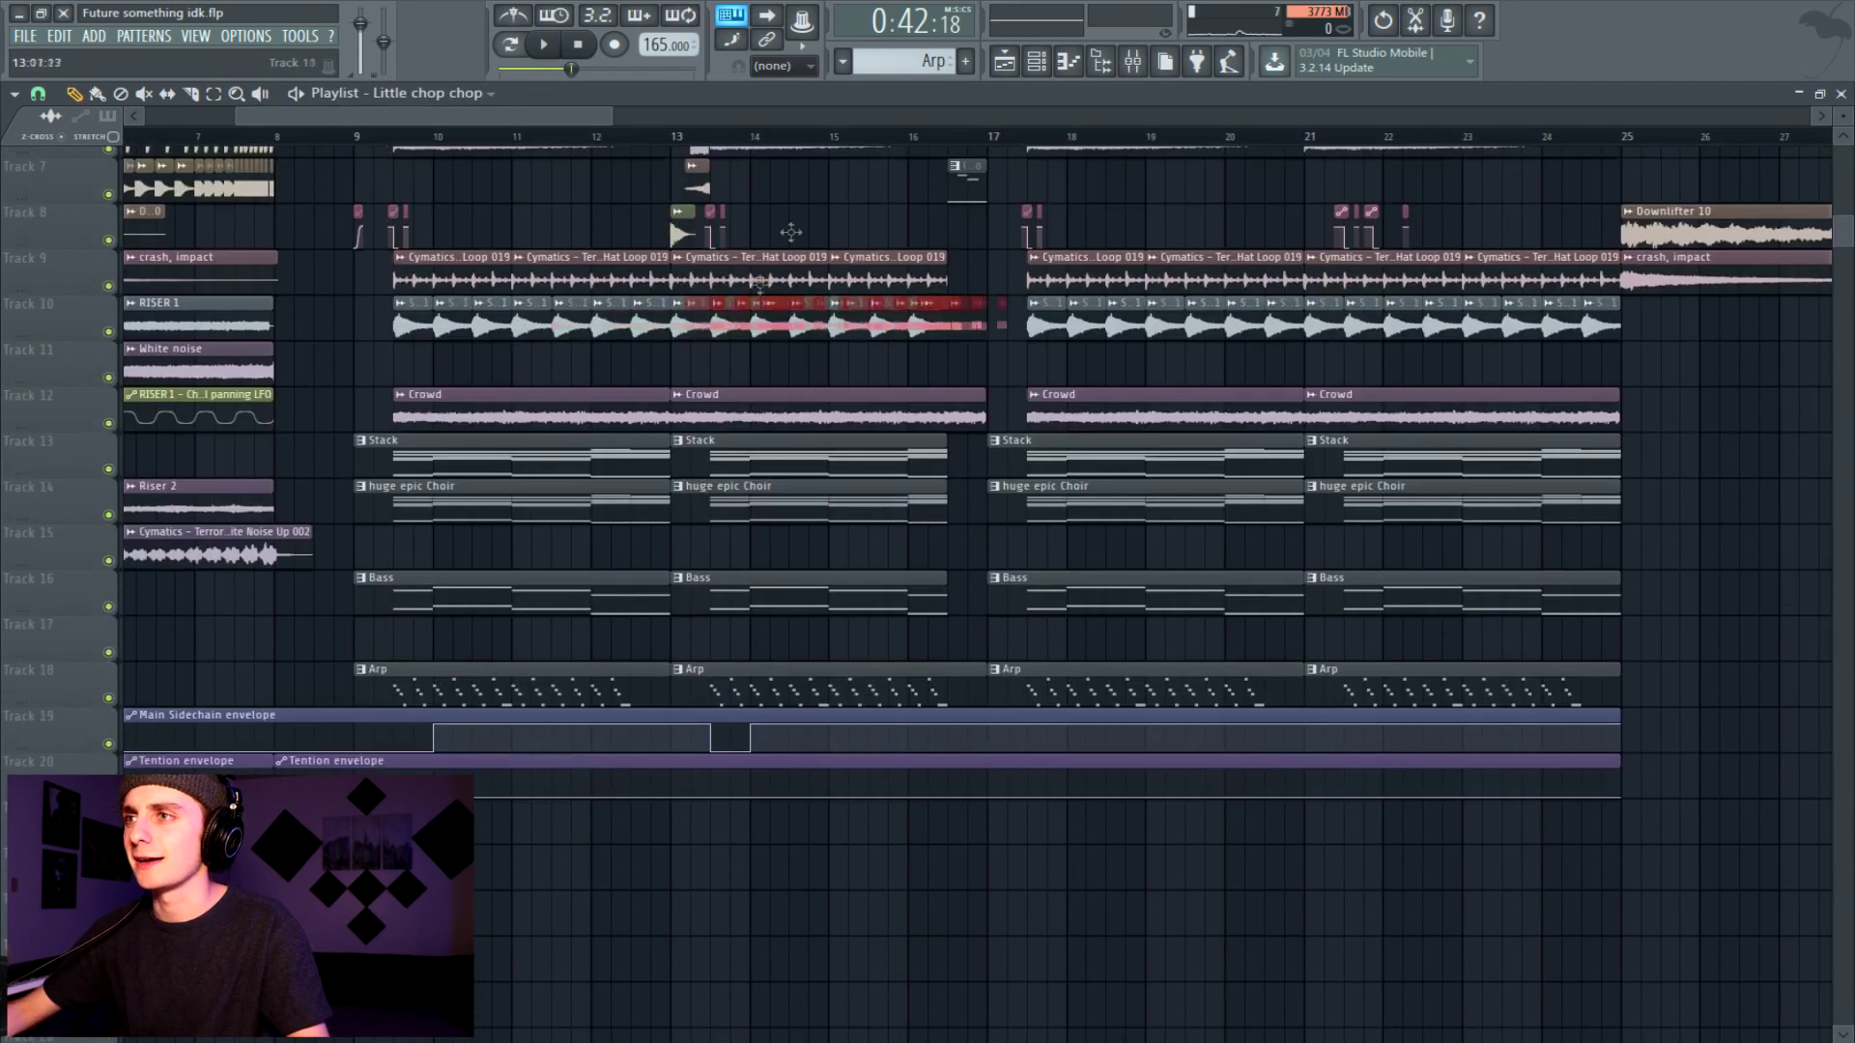
drag(786, 235, 1002, 954)
key(ctrl+b)
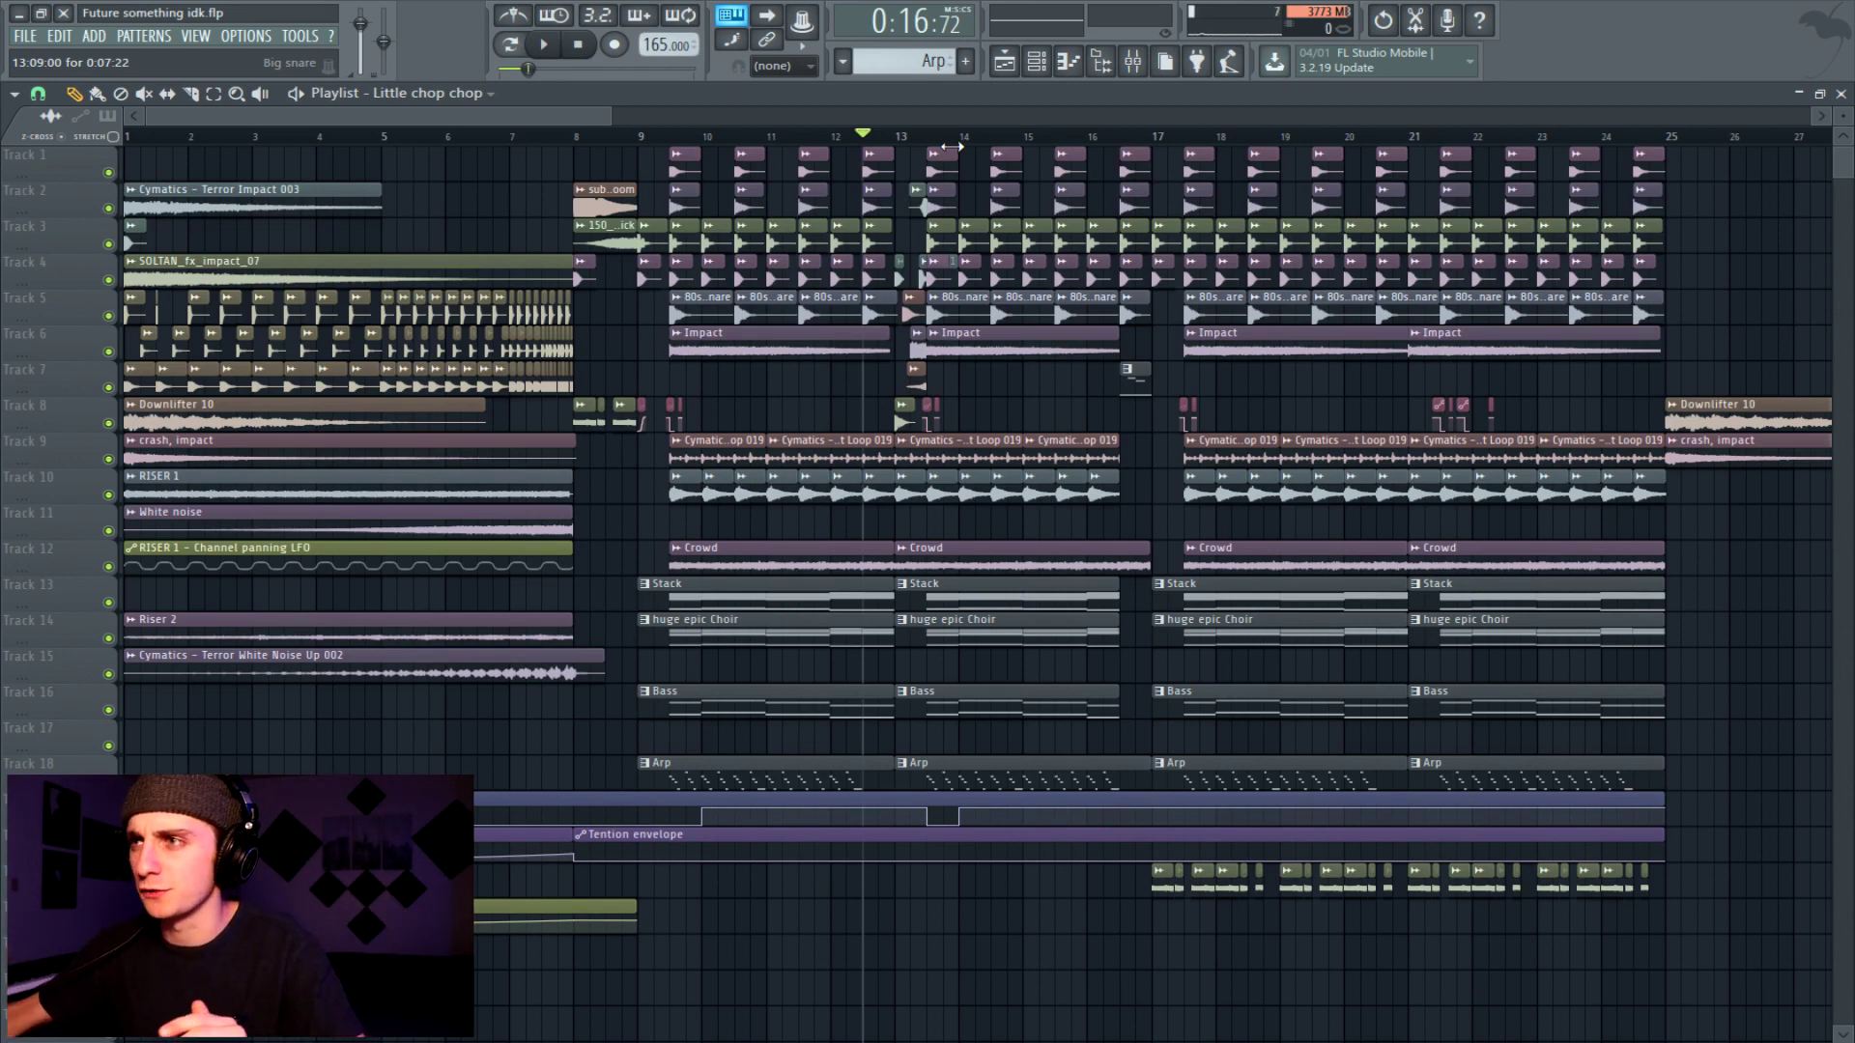
Move the playback position to about the middle of bar 11, in the first part of the drop.
click(800, 135)
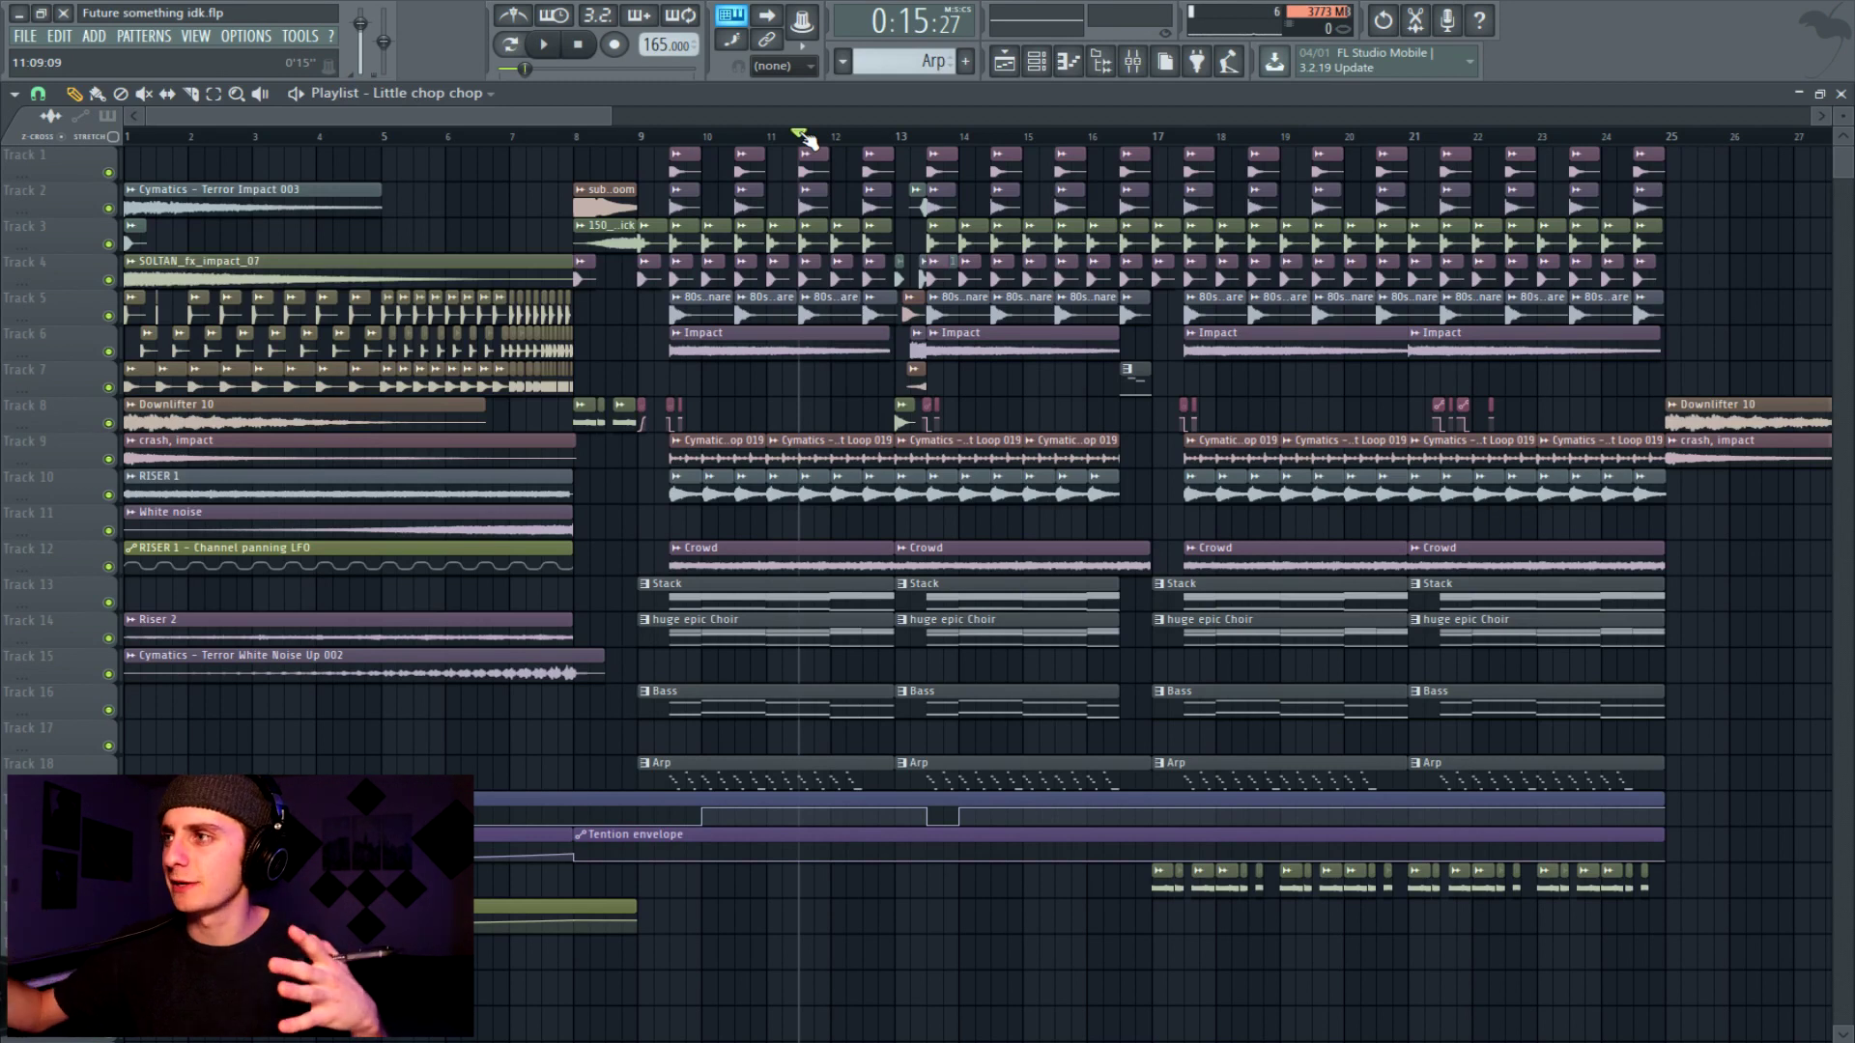
drag(805, 138, 868, 135)
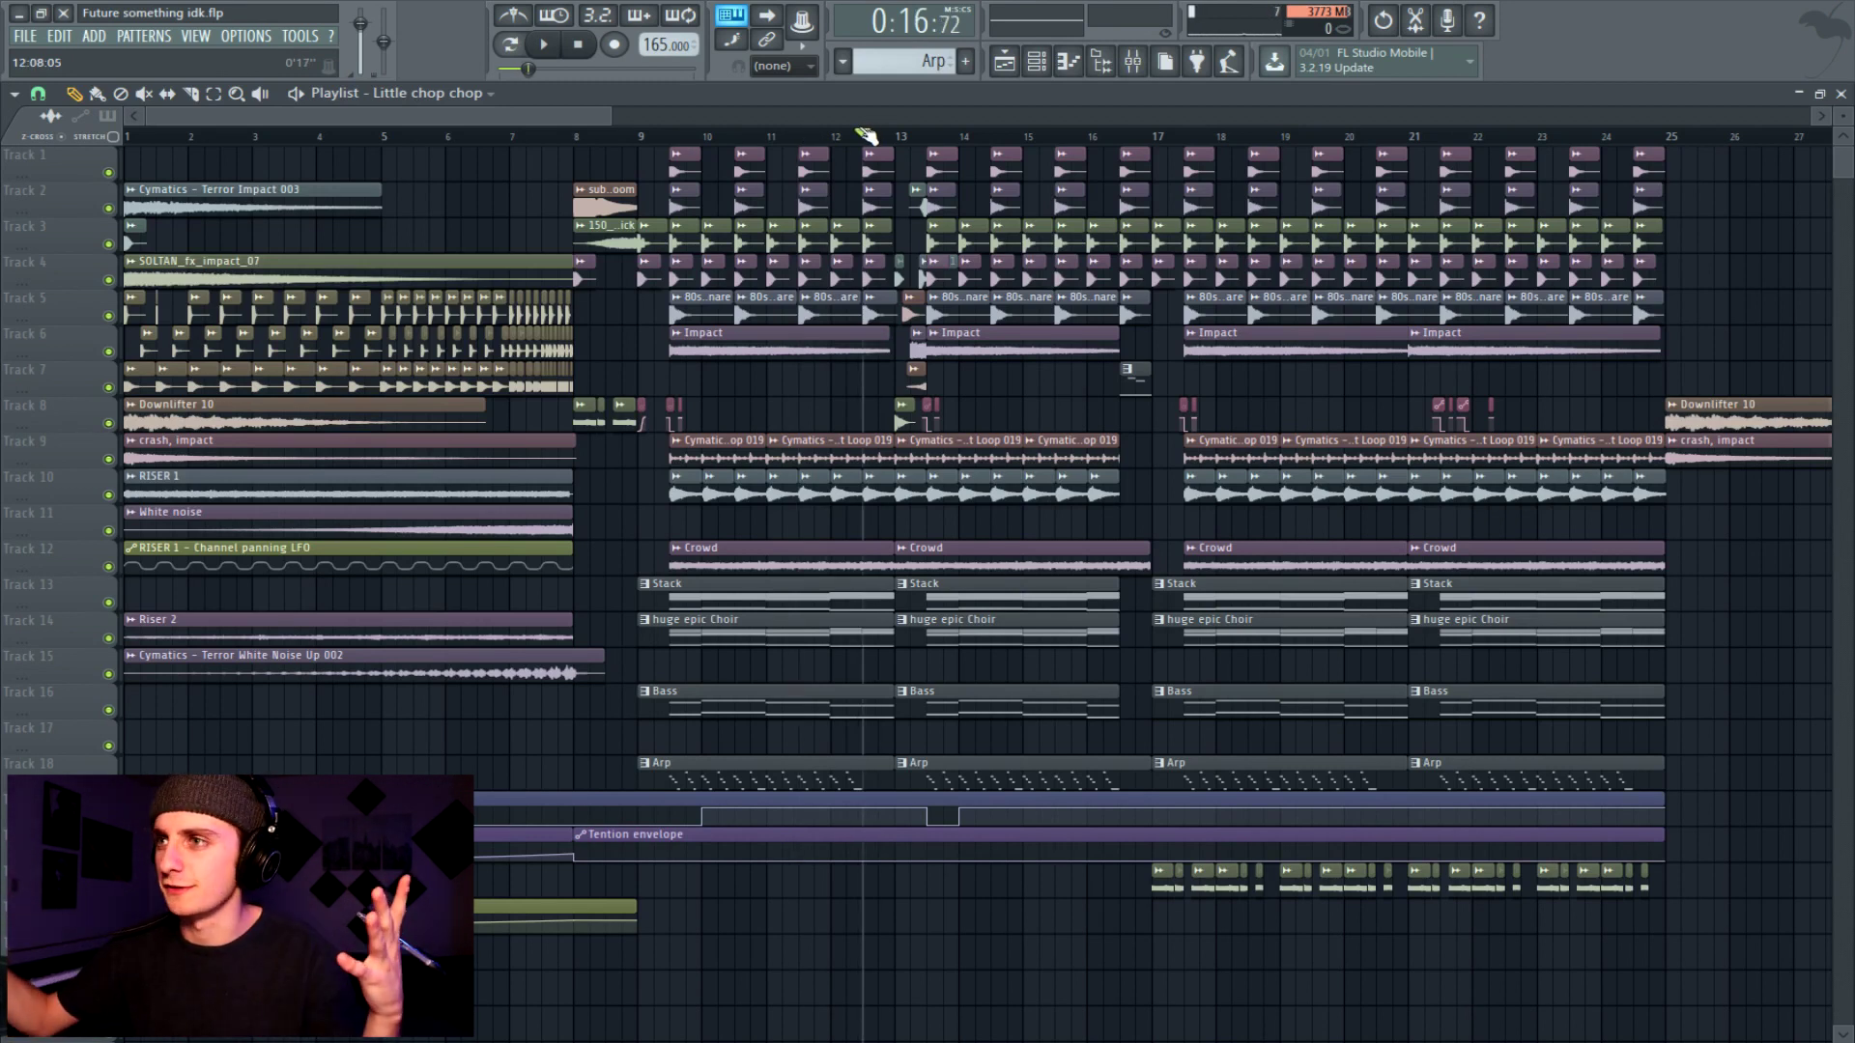
click(800, 134)
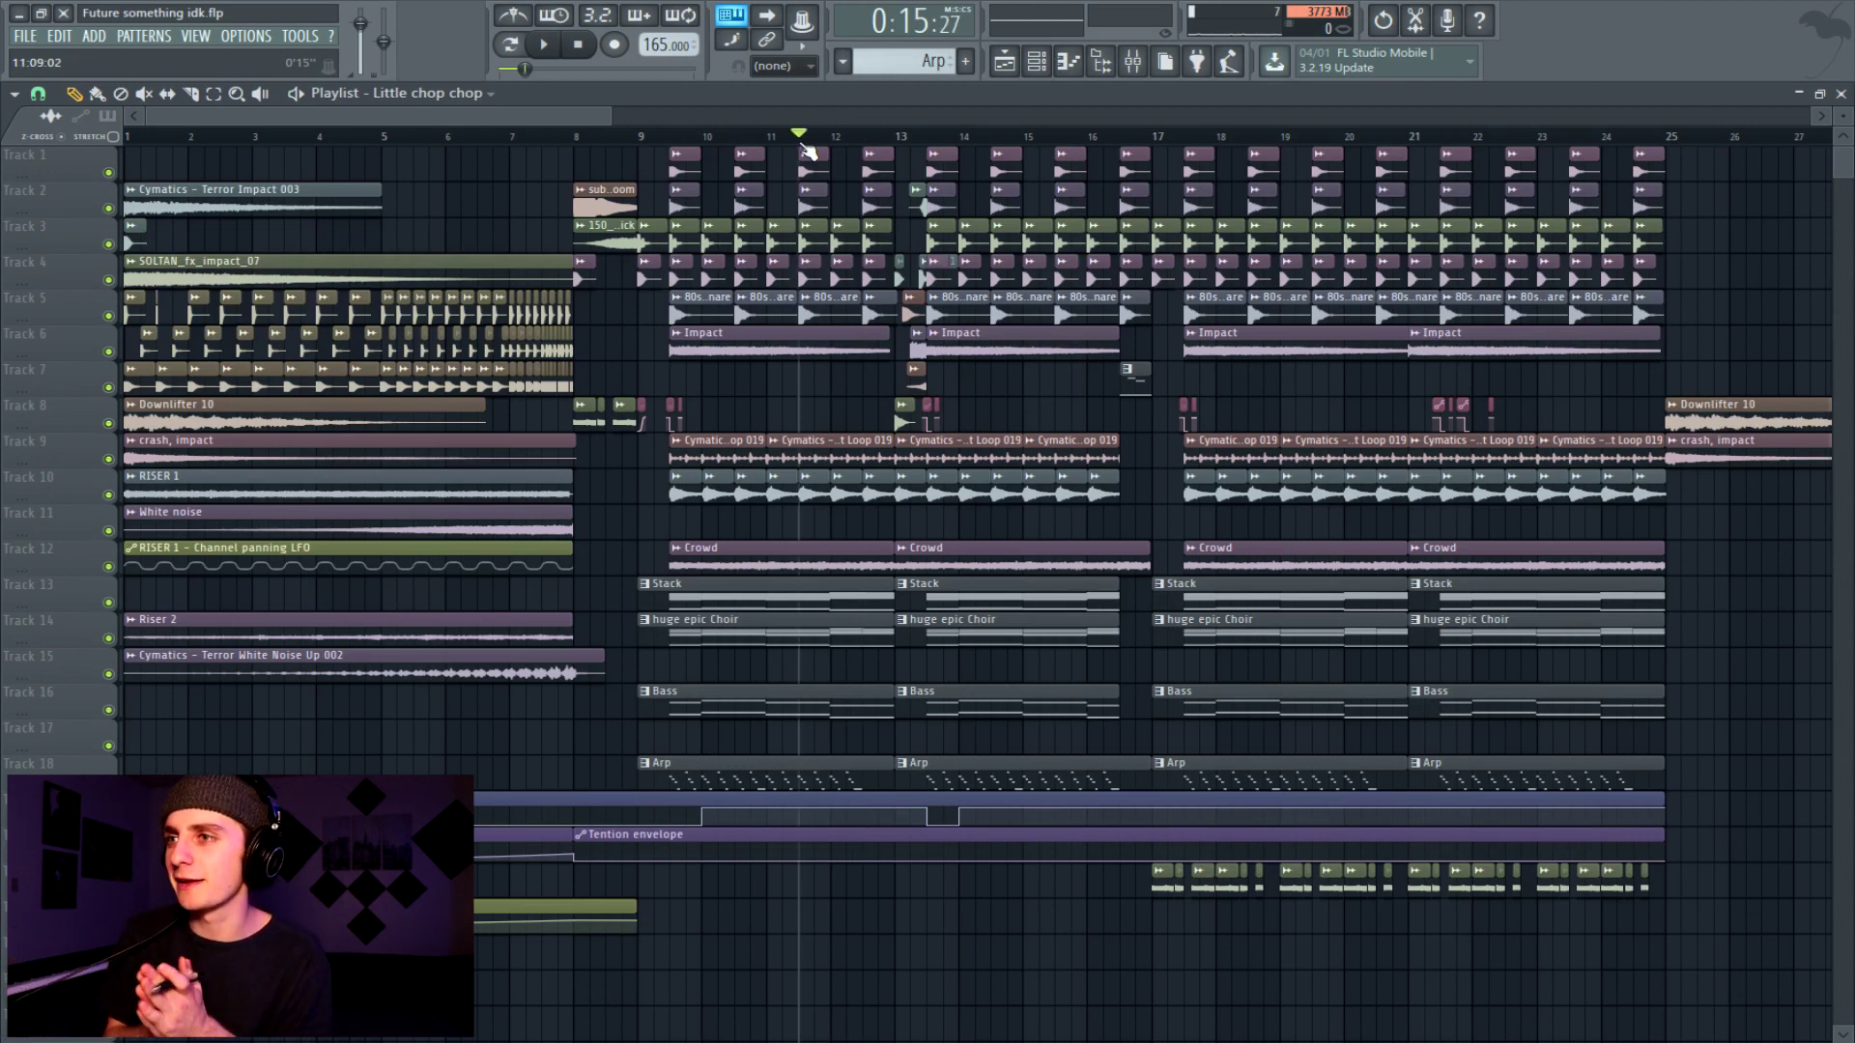